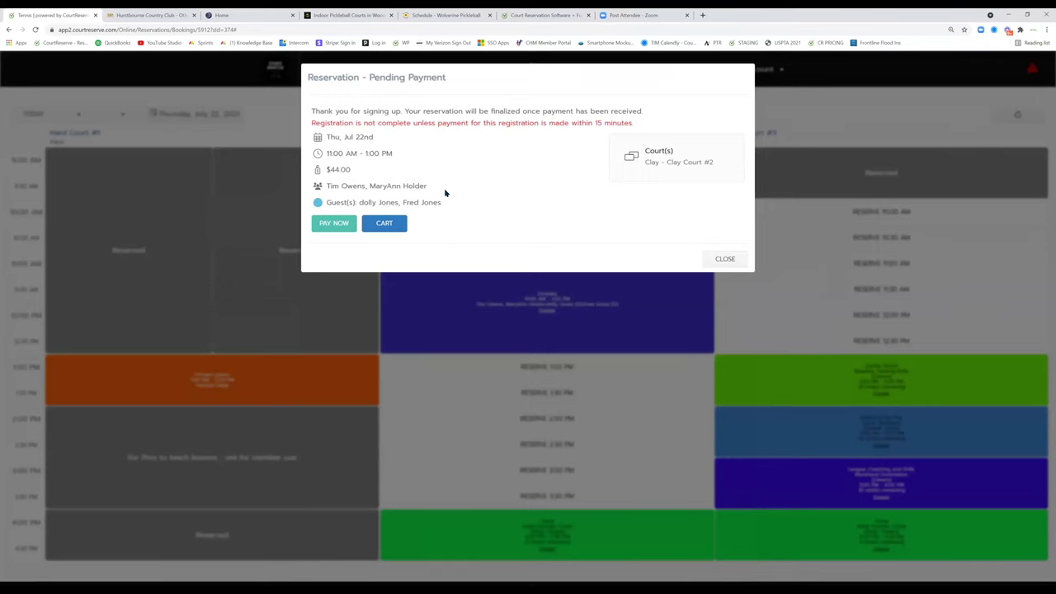
Dismiss the pending-payment reservation notice and view the Ladies 3.5 Tennis member group before returning to the court schedule.
left_click(721, 260)
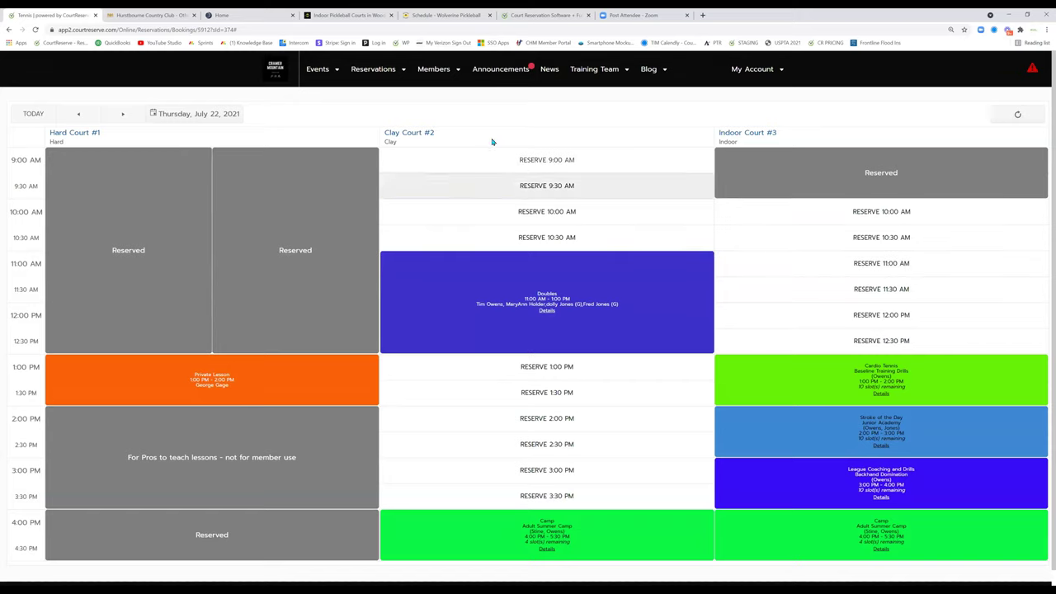
mouse_move(441, 75)
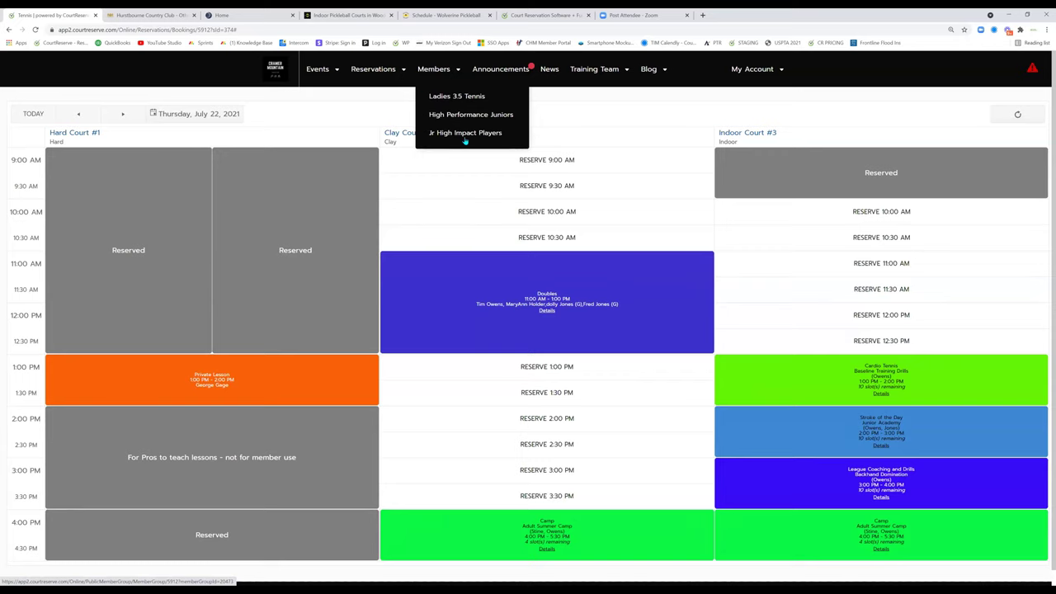
left_click(451, 96)
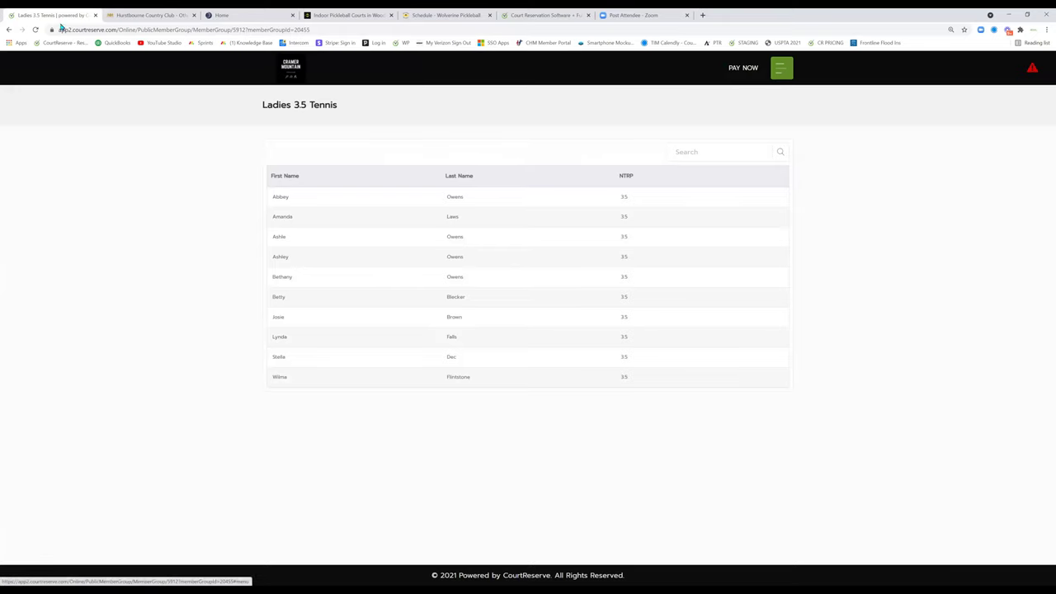
left_click(8, 30)
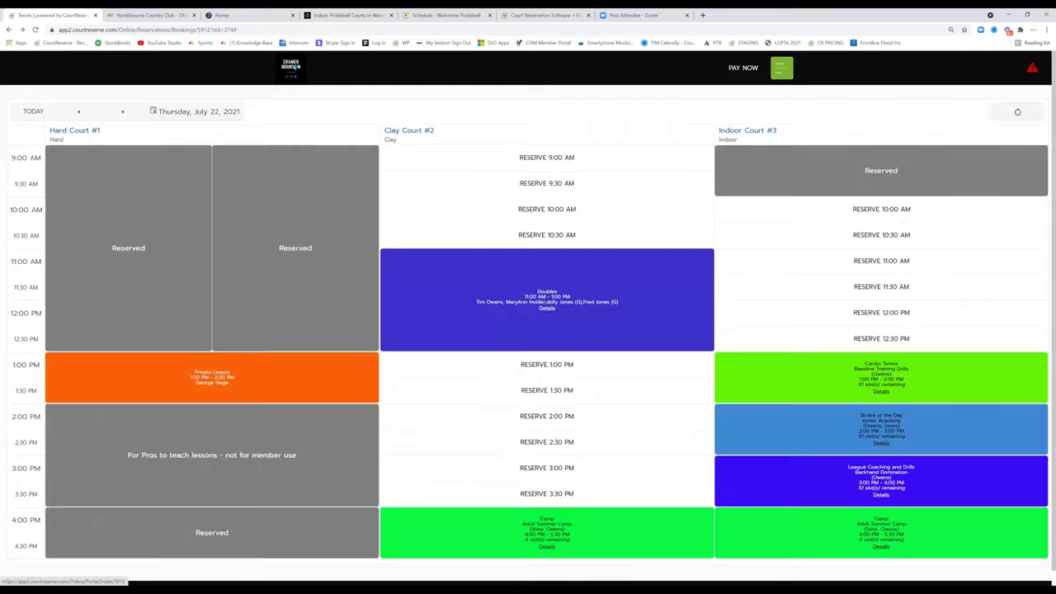
Go to the club's home page, reload it, and view the member's upcoming reservations under My Reservations.
left_click(293, 69)
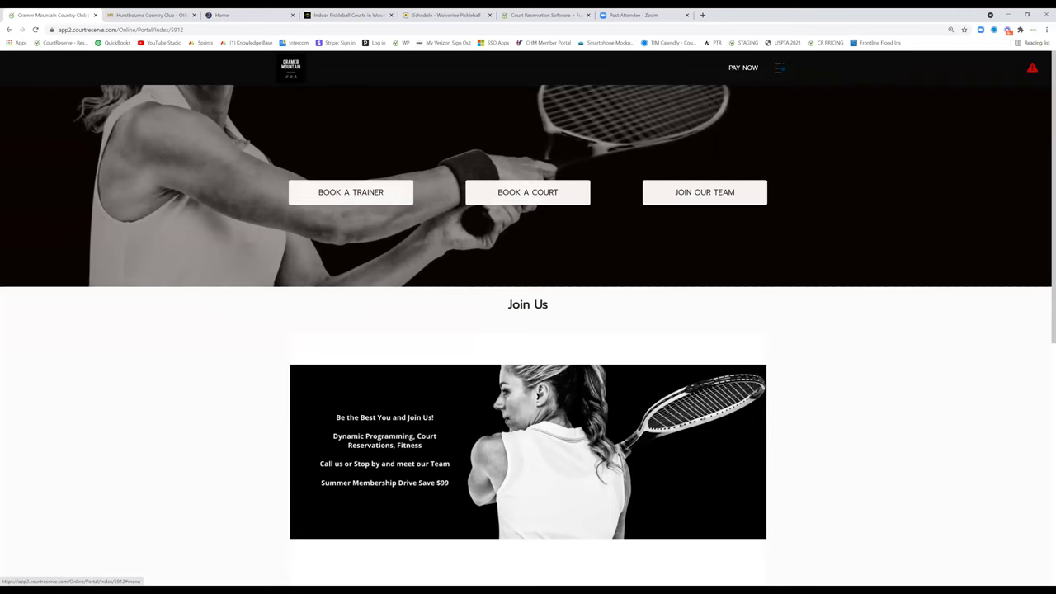
left_click(35, 29)
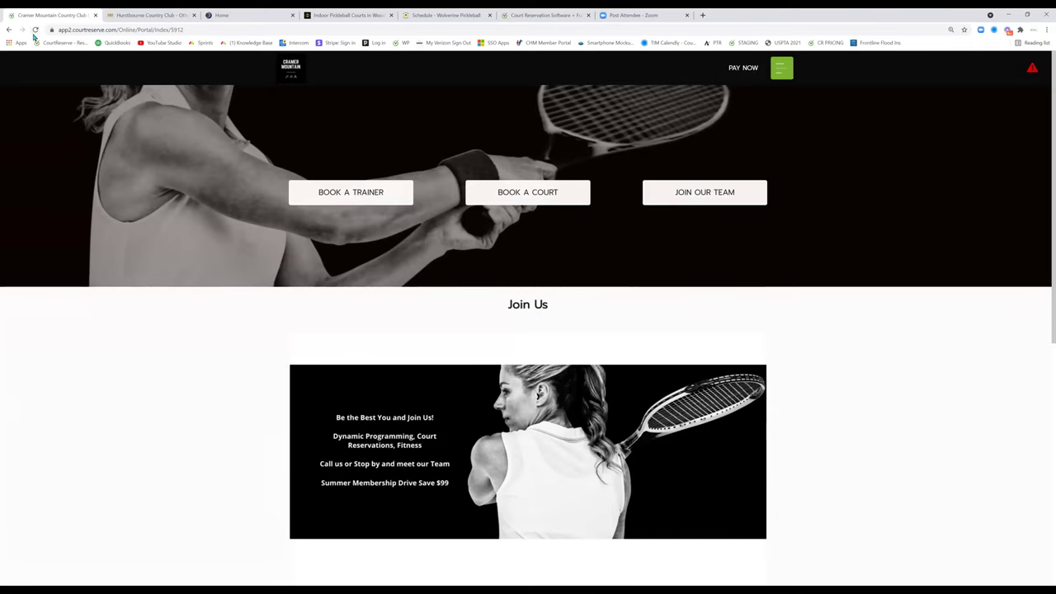
left_click(780, 69)
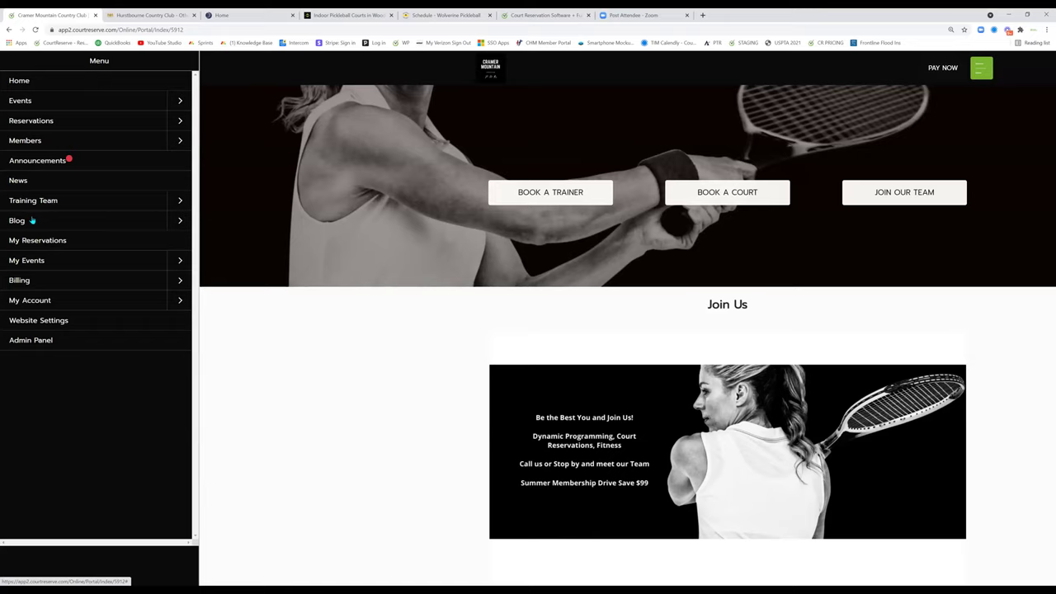
left_click(51, 241)
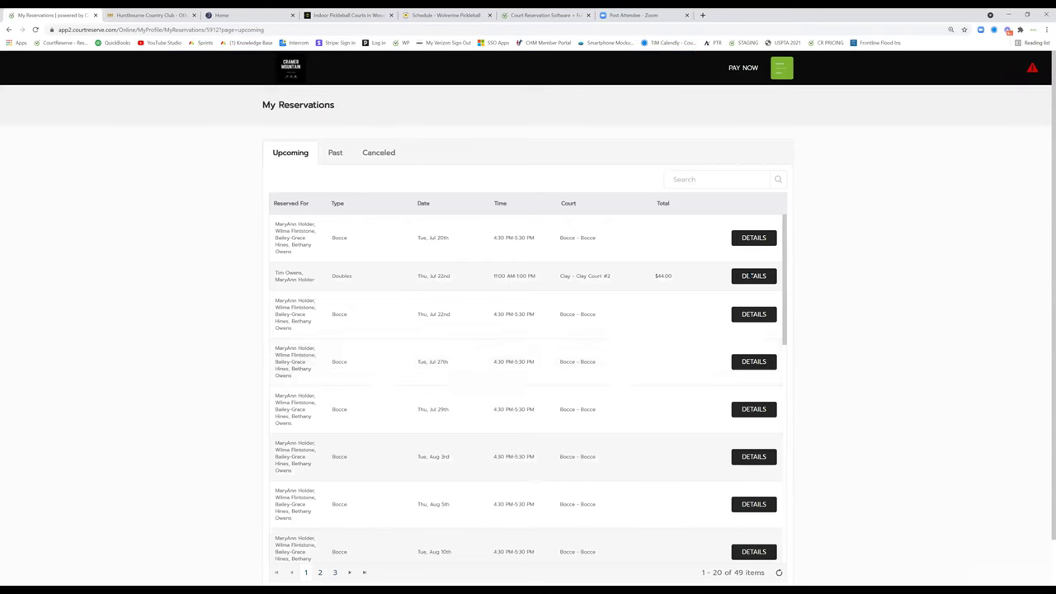
Look through the My Events and My Account options in the member portal.
left_click(780, 68)
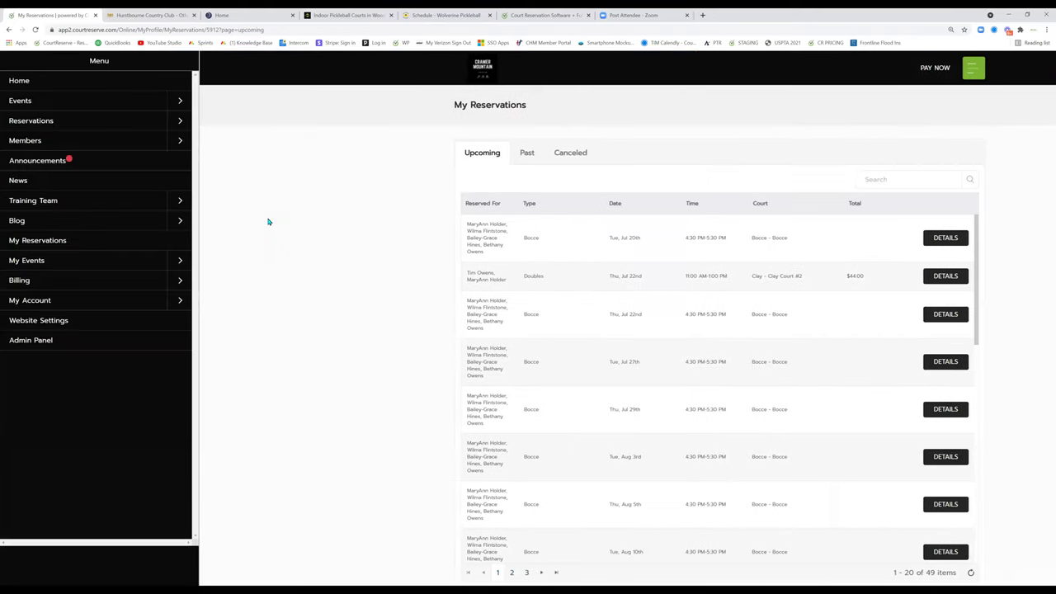
left_click(34, 262)
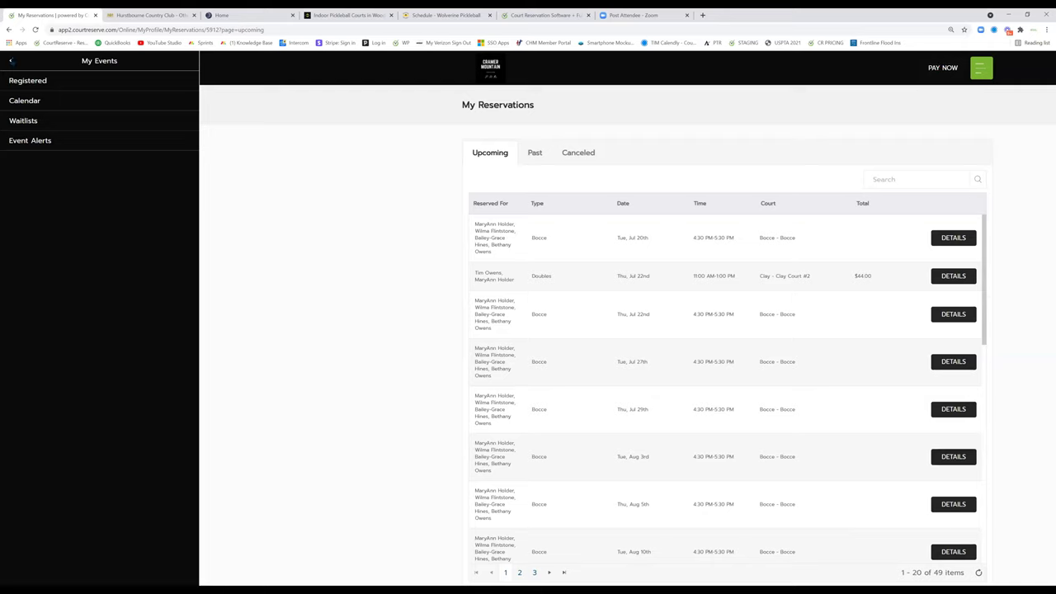
left_click(9, 31)
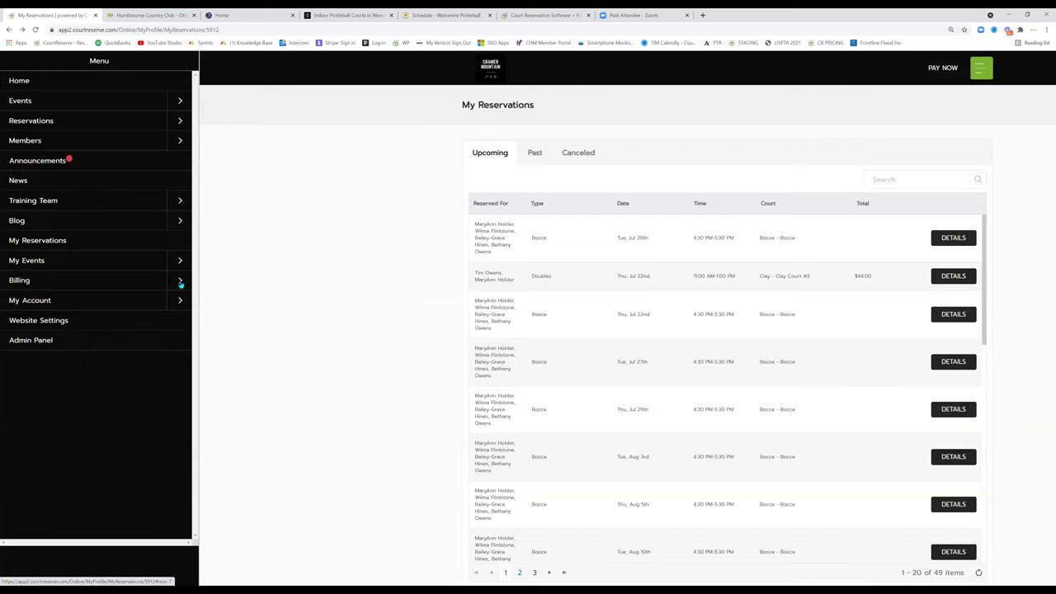
left_click(162, 302)
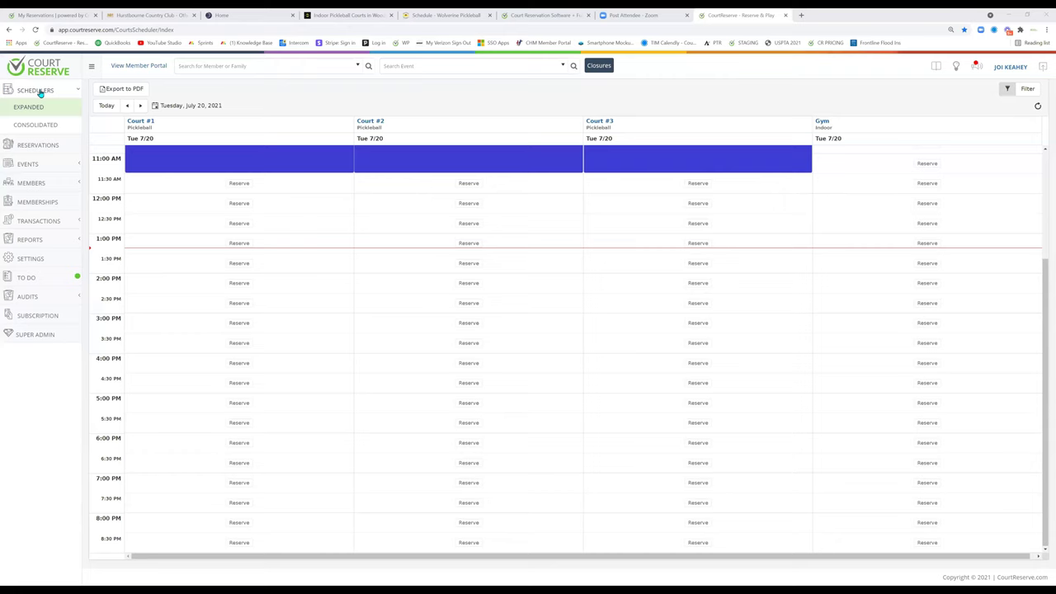
Switch to the CourtReserve super admin area and show the list of Spam organizations.
left_click(40, 91)
left_click(40, 91)
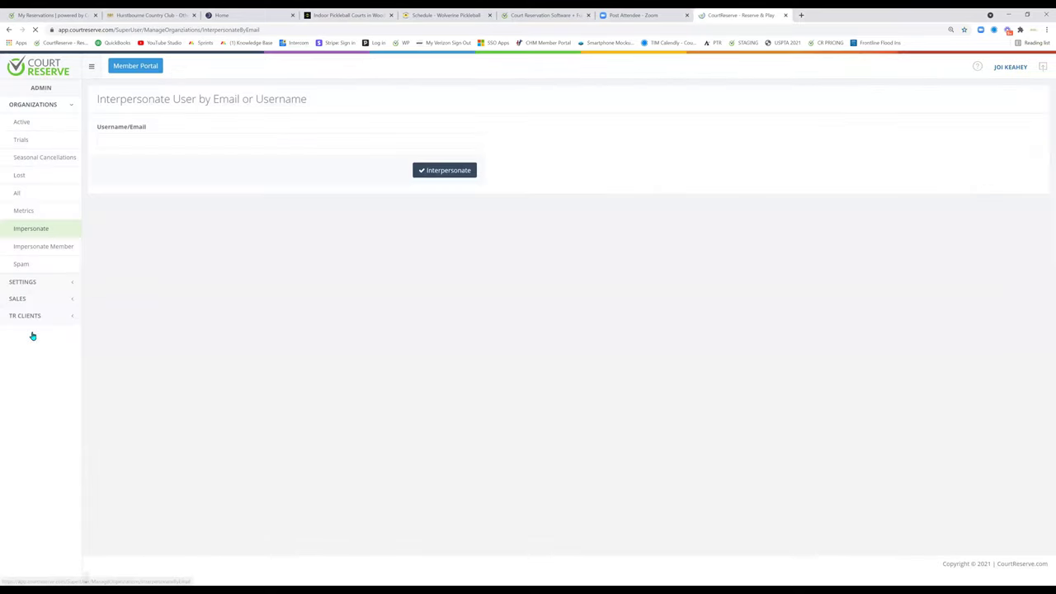
left_click(26, 121)
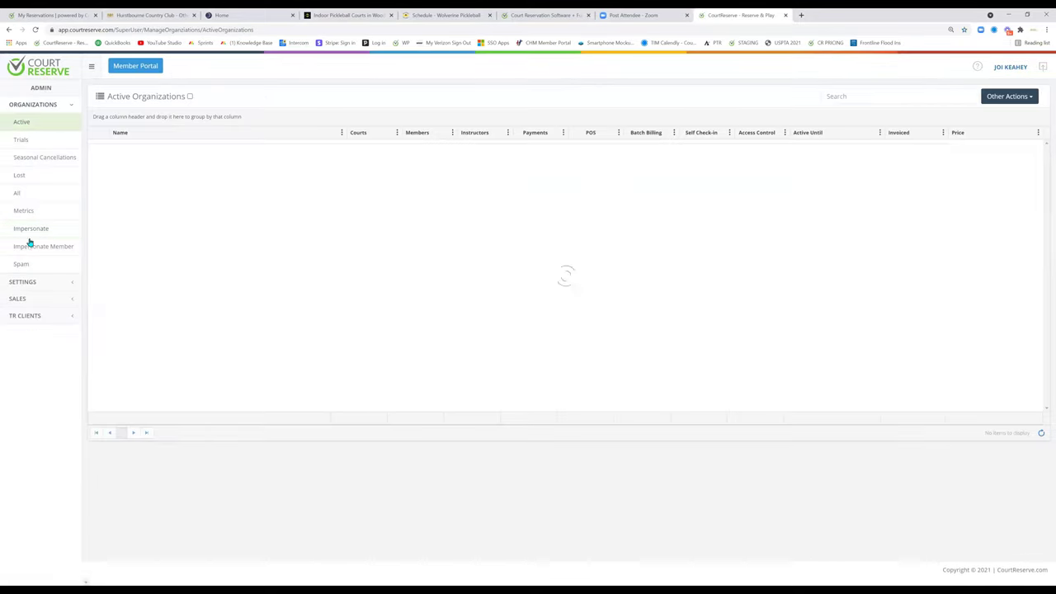
left_click(21, 265)
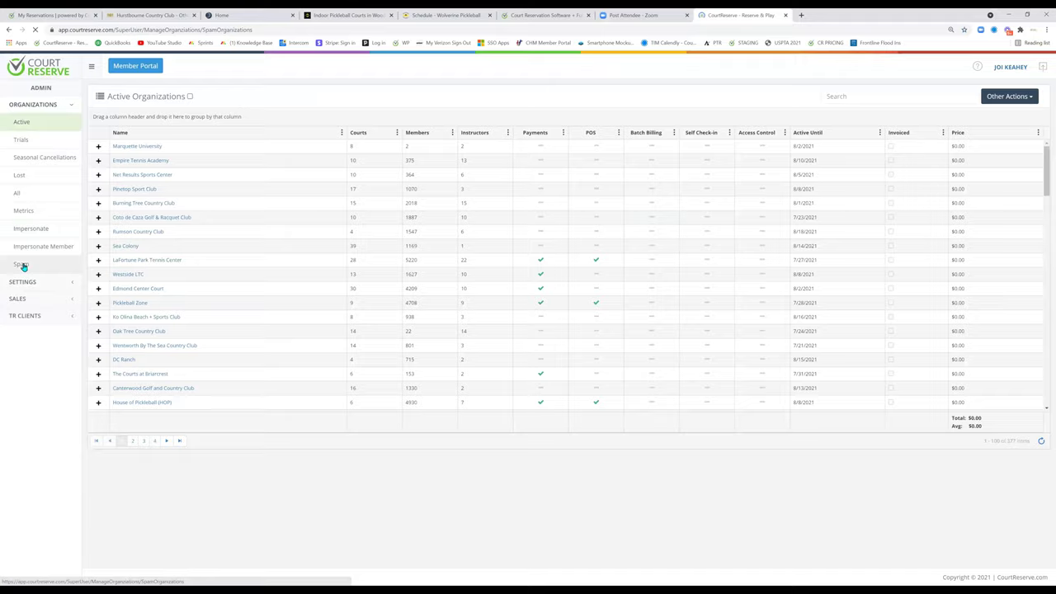
Search the organizations for "cramer" and impersonate an administrator of Cramer Mountain Country Club.
left_click(862, 97)
type("cramer")
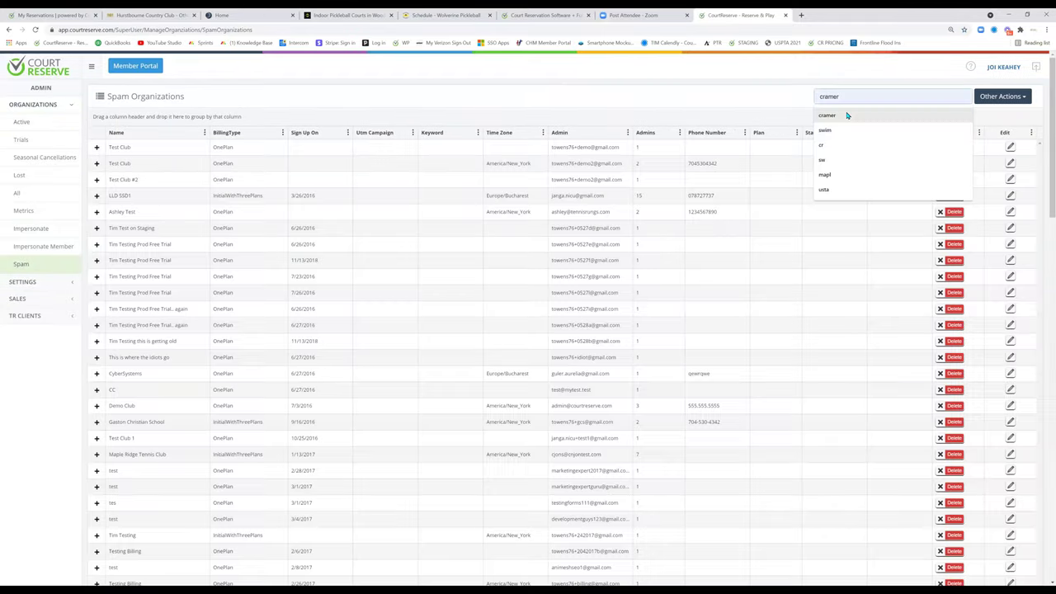
left_click(97, 150)
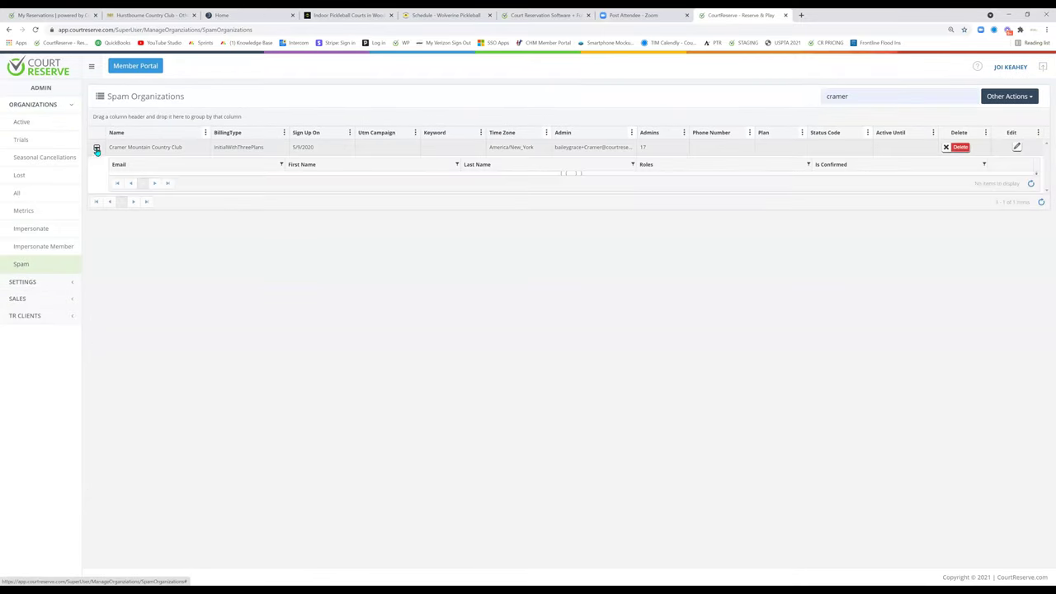
left_click(552, 350)
left_click(547, 354)
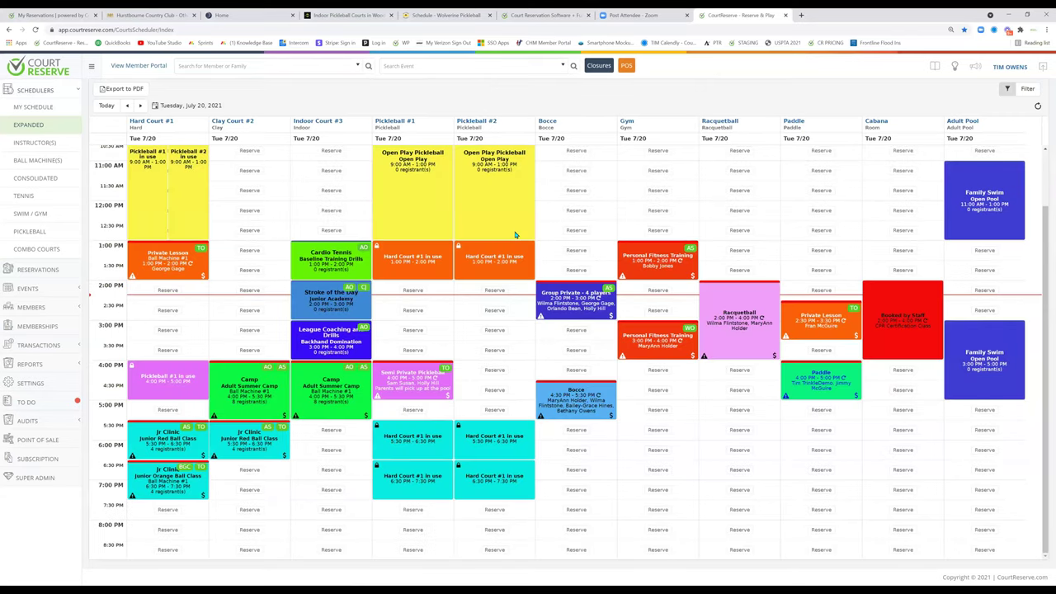
Review the expanded scheduler for July 20 and its filter options for closures, court types, courts and instructors.
scroll(581, 224, "up", 2)
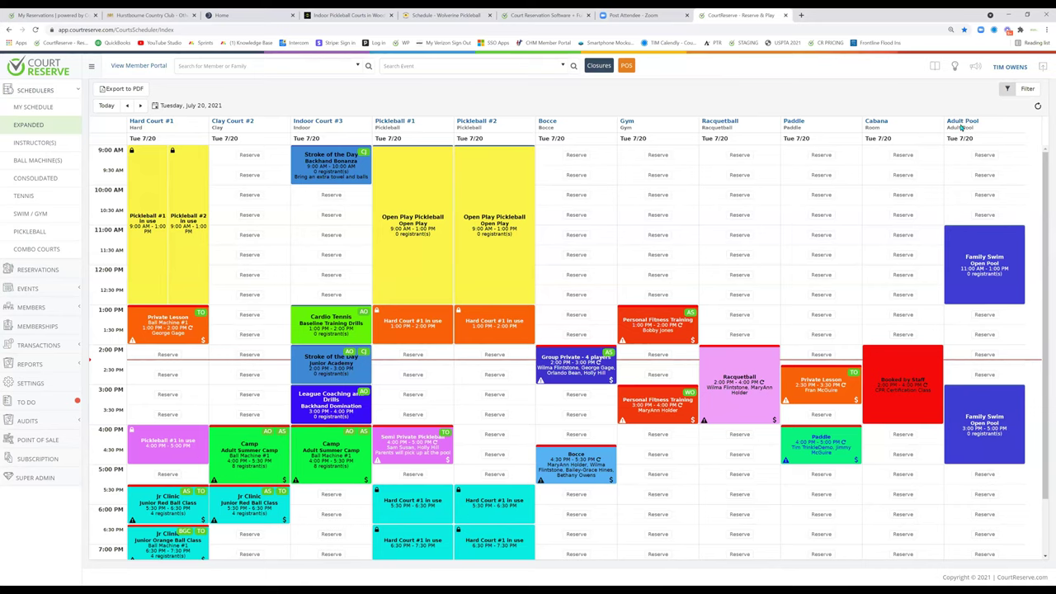
left_click(1021, 99)
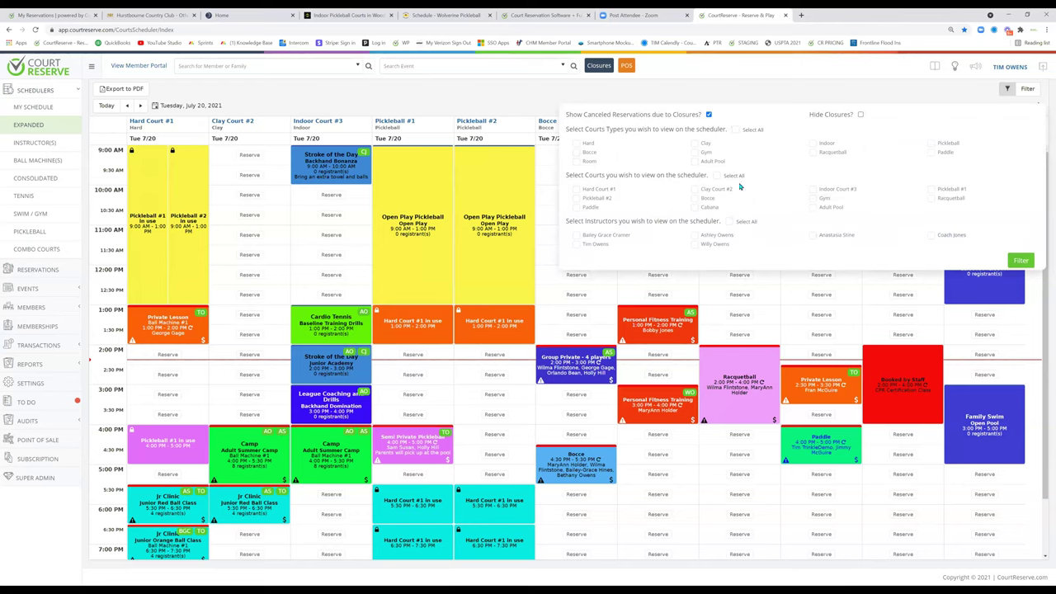
left_click(911, 97)
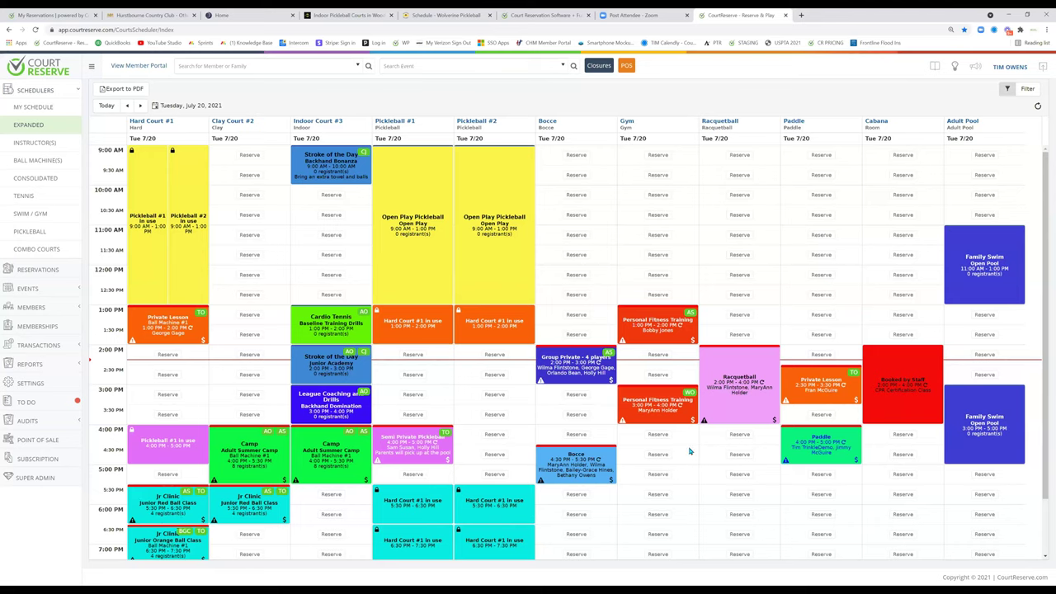
Move the Racquetball reservation to start at 11:00 AM and extend it to end at 5:00 PM.
scroll(693, 445, "down", 2)
scroll(686, 464, "up", 1)
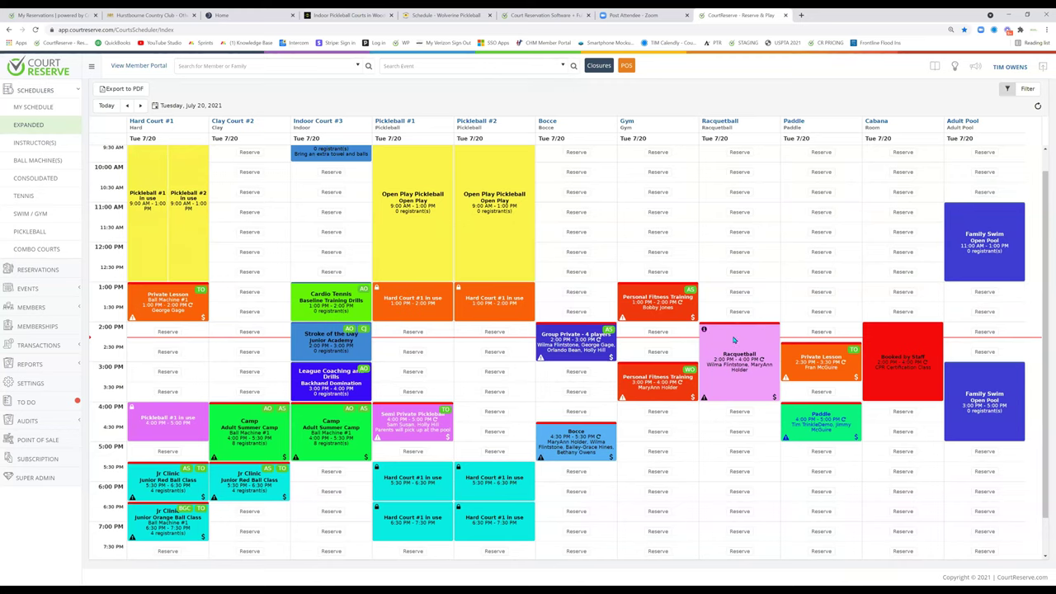
left_click_drag(734, 339, 742, 211)
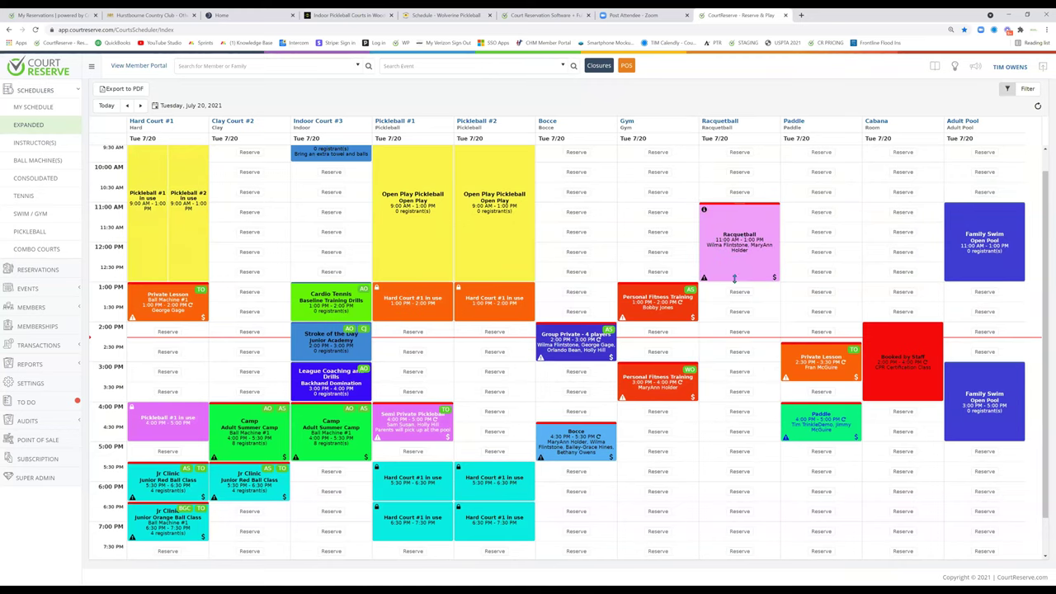
left_click_drag(736, 280, 740, 445)
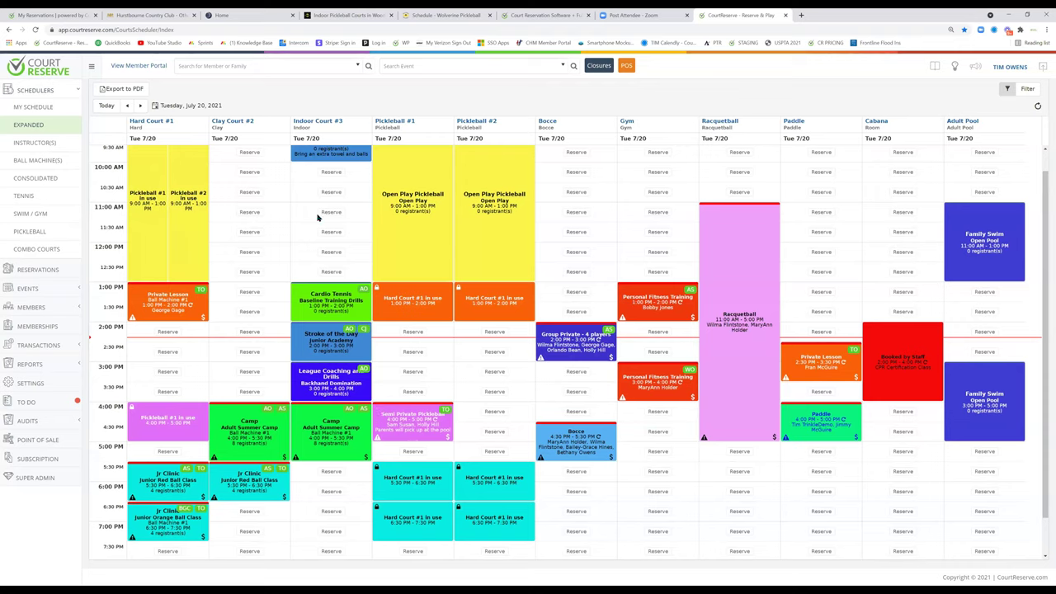
In the Combo Courts scheduler, book a Pickleball Doubles reservation on Pickleball #1 for July 21, 12:00 PM to 2:00 PM.
left_click(42, 251)
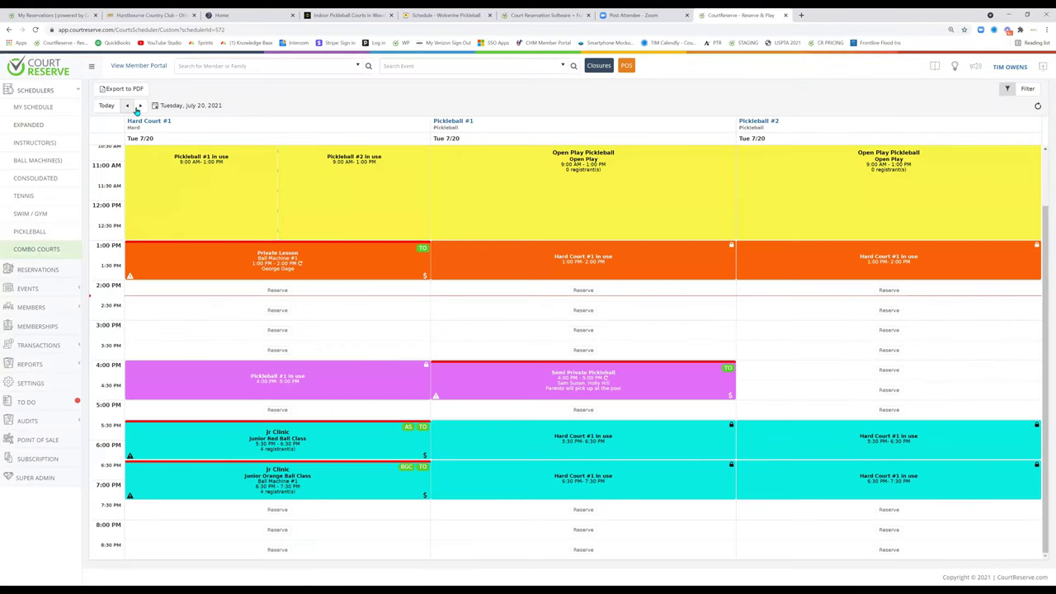
left_click(141, 107)
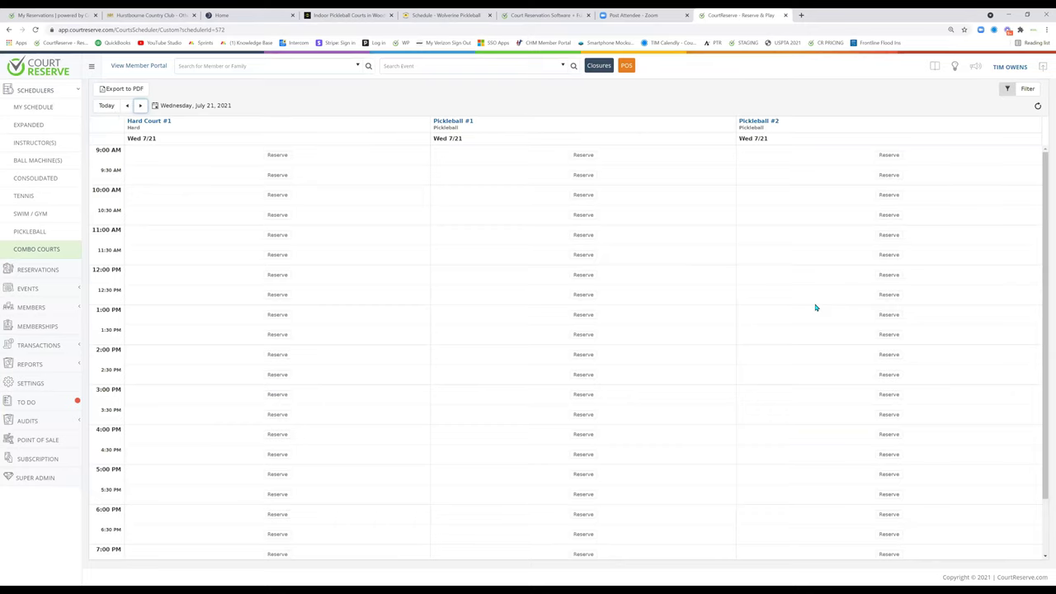
left_click(584, 276)
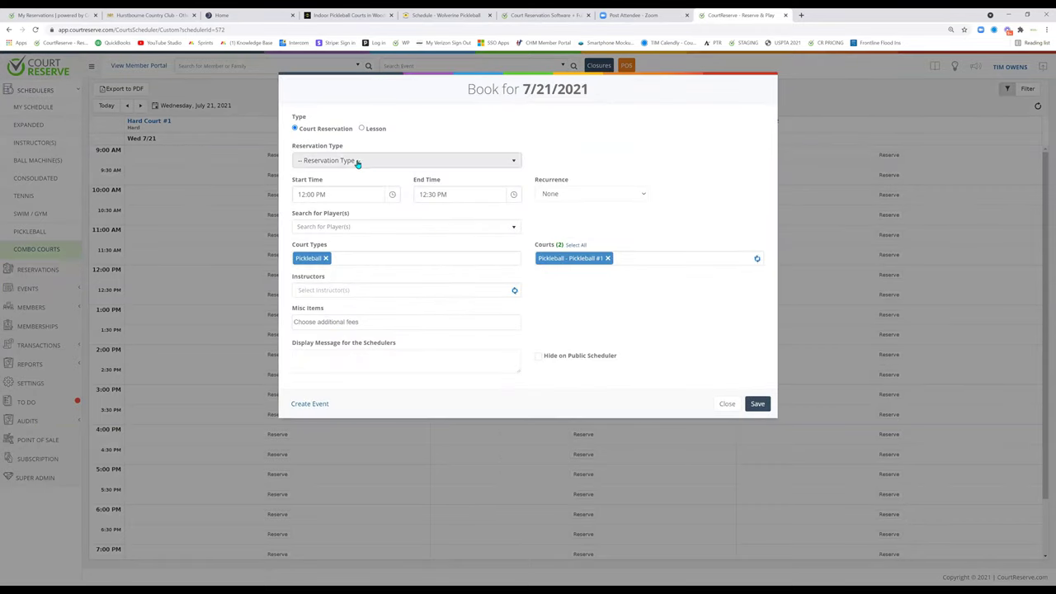
left_click(357, 161)
left_click(347, 203)
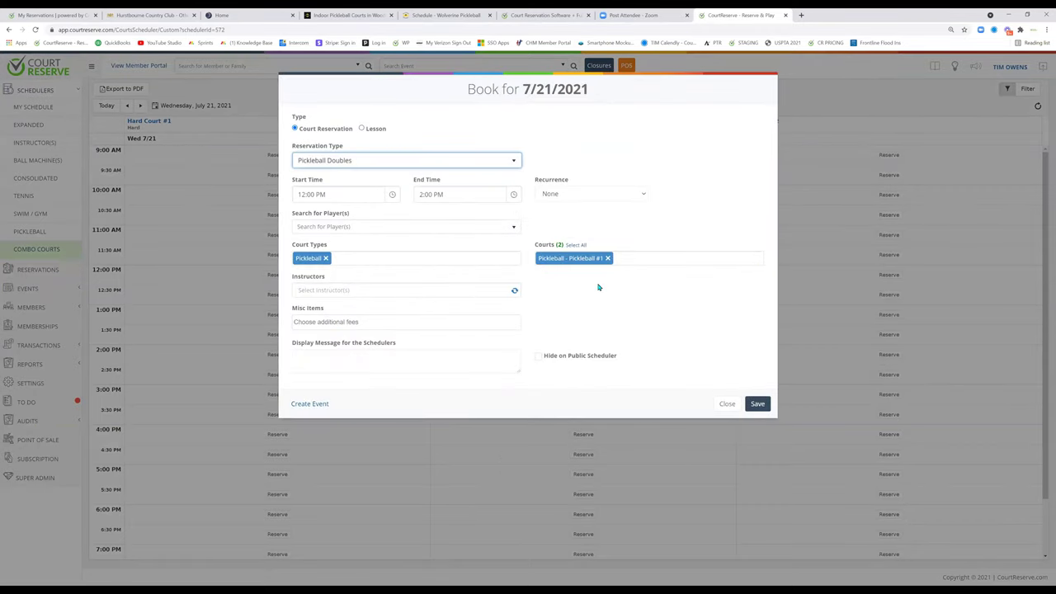
left_click(759, 405)
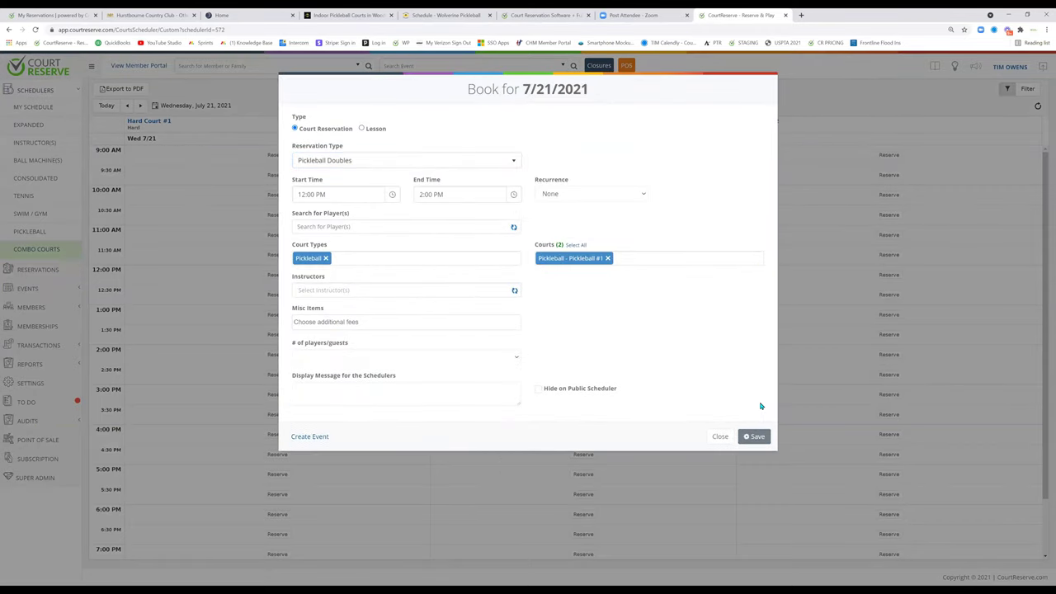
left_click(749, 434)
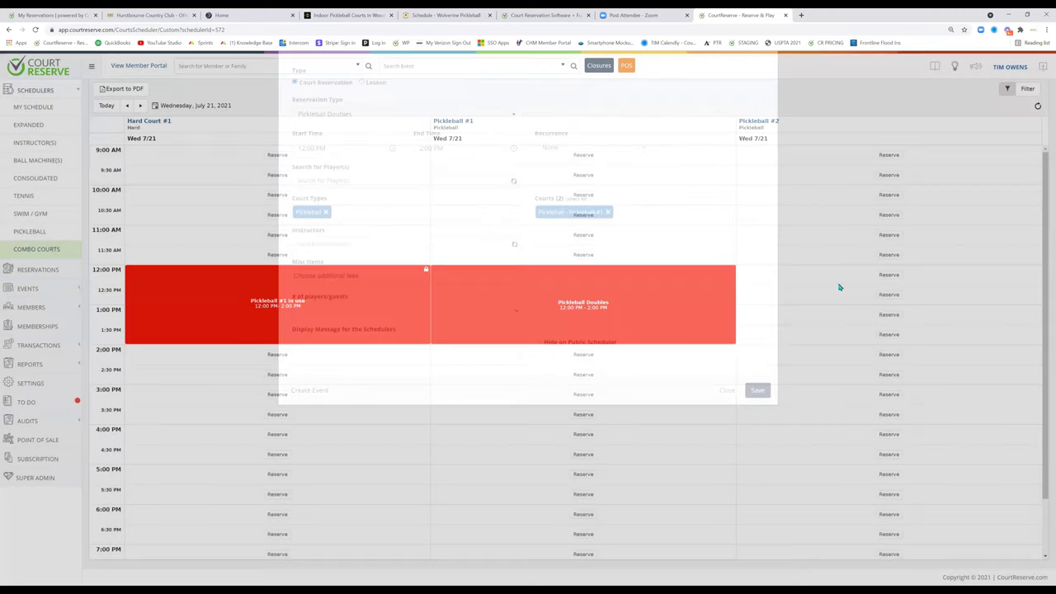
Book a Pickleball Singles reservation on Pickleball #2 for July 21, 12:00 PM to 2:00 PM.
left_click(889, 275)
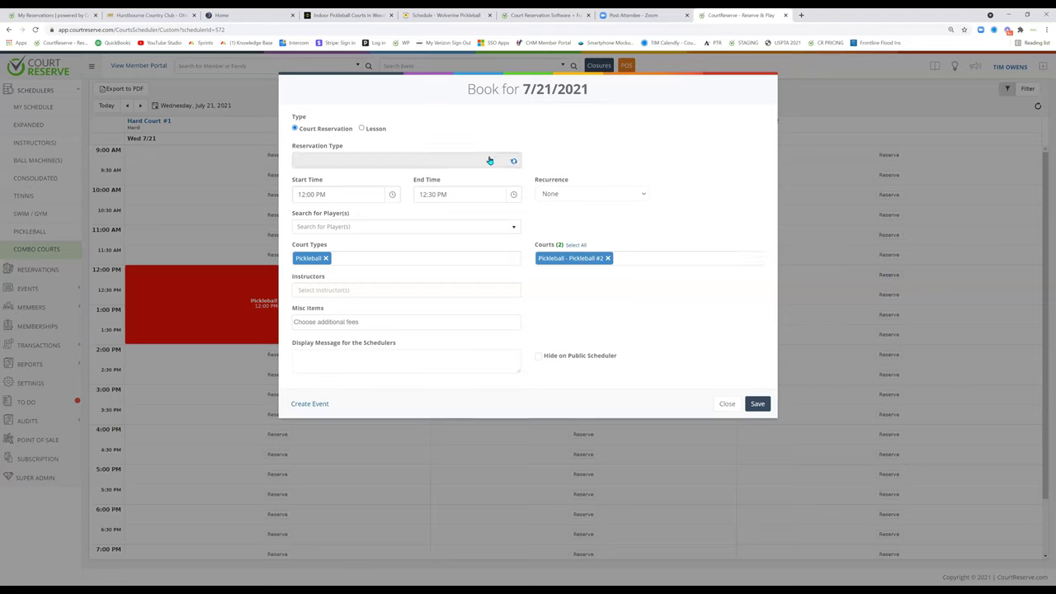
left_click(398, 160)
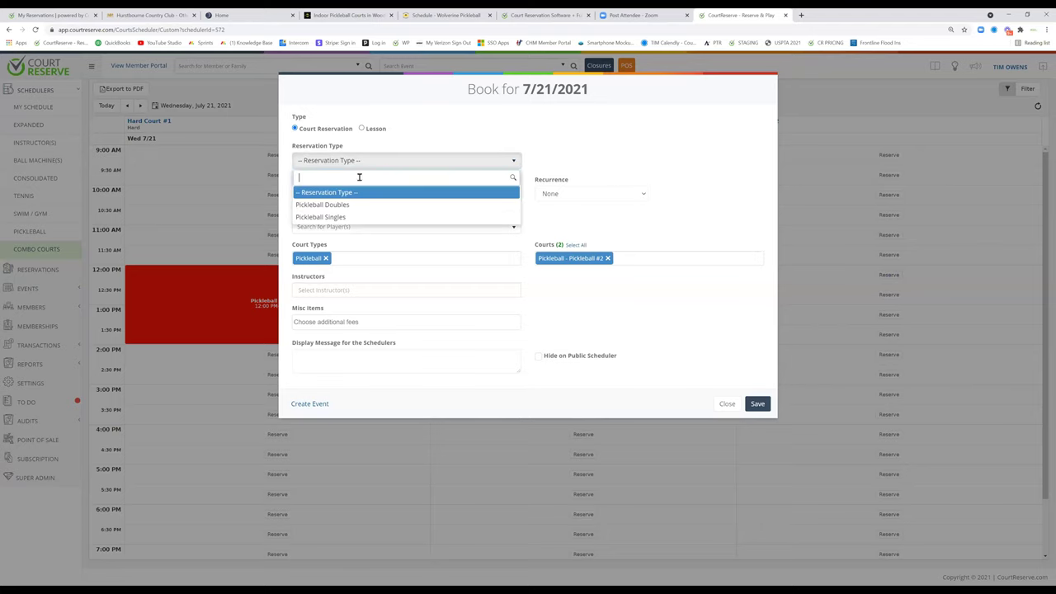
left_click(334, 219)
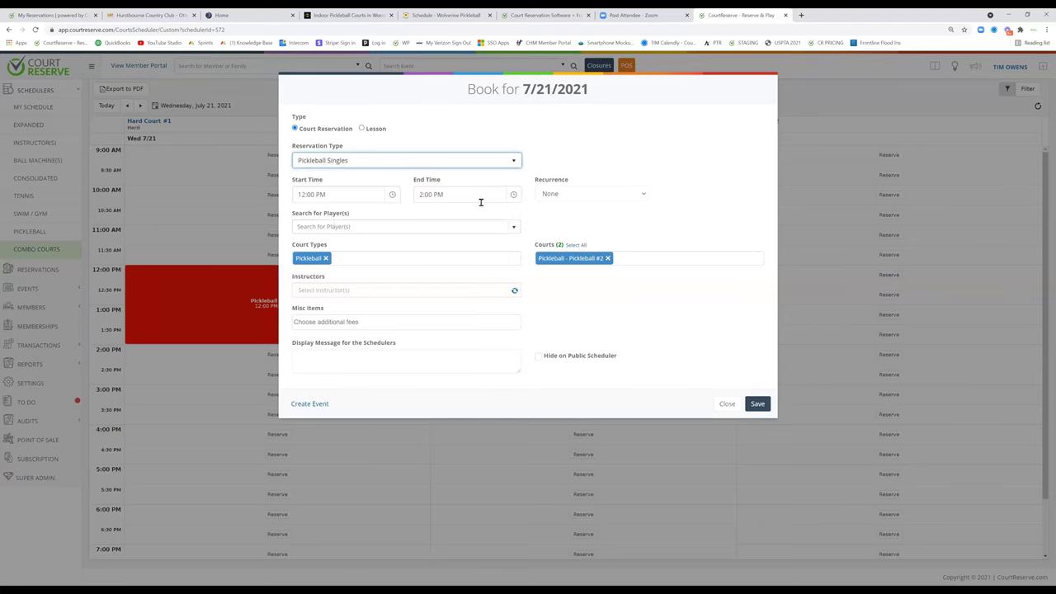
left_click(759, 438)
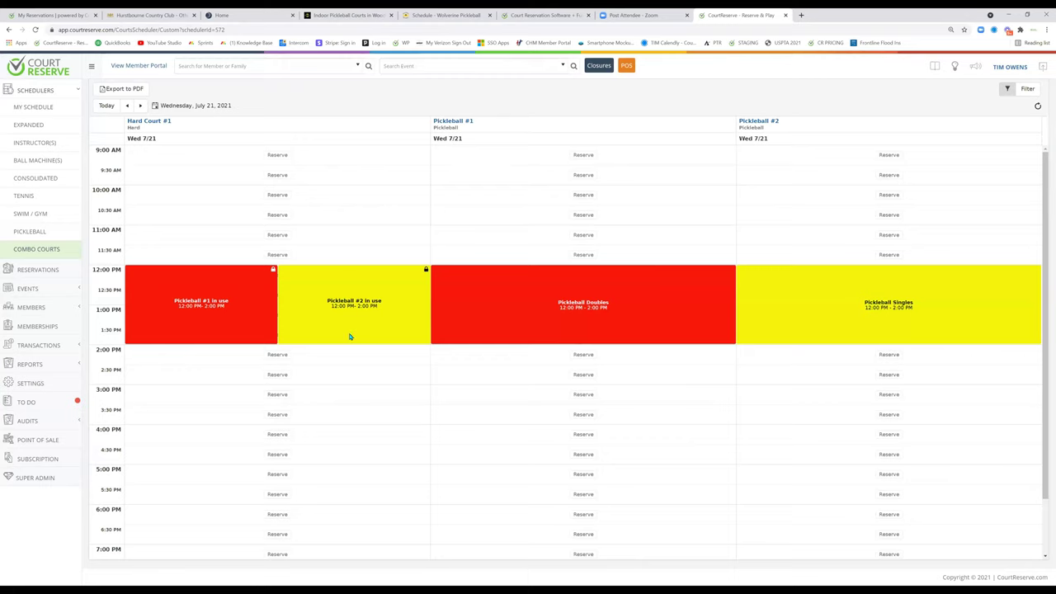
Show the July 20 bookings in the Tennis scheduler.
left_click(24, 196)
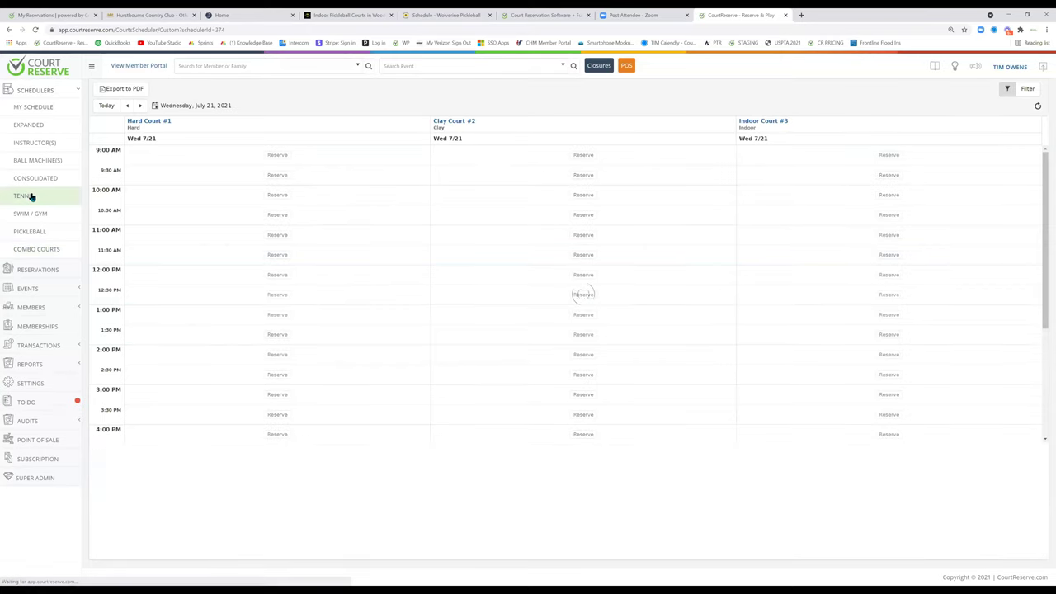
left_click(126, 105)
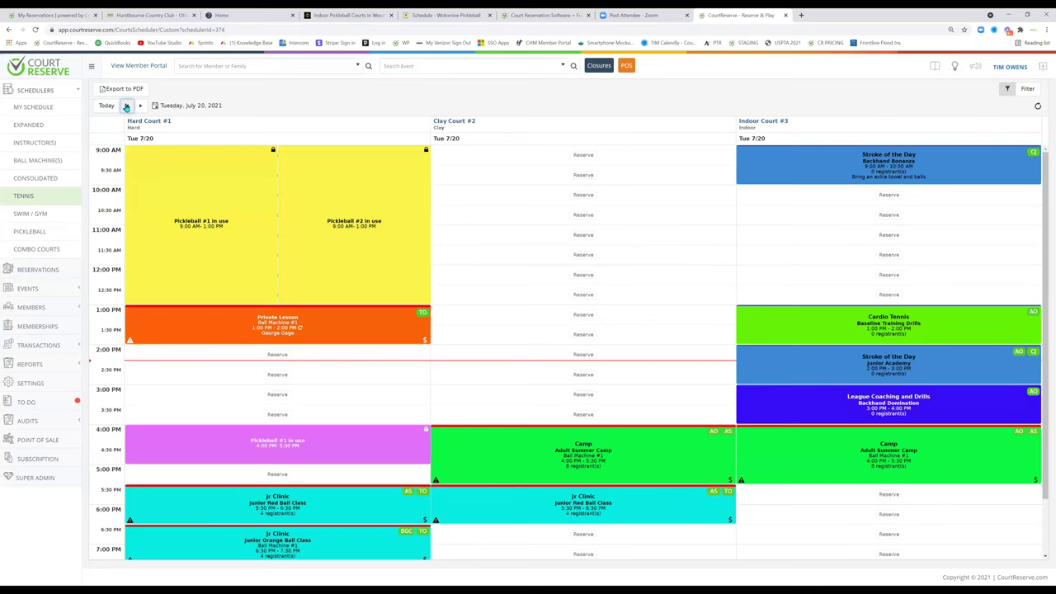
scroll(583, 237, "down", 1)
scroll(582, 237, "down", 2)
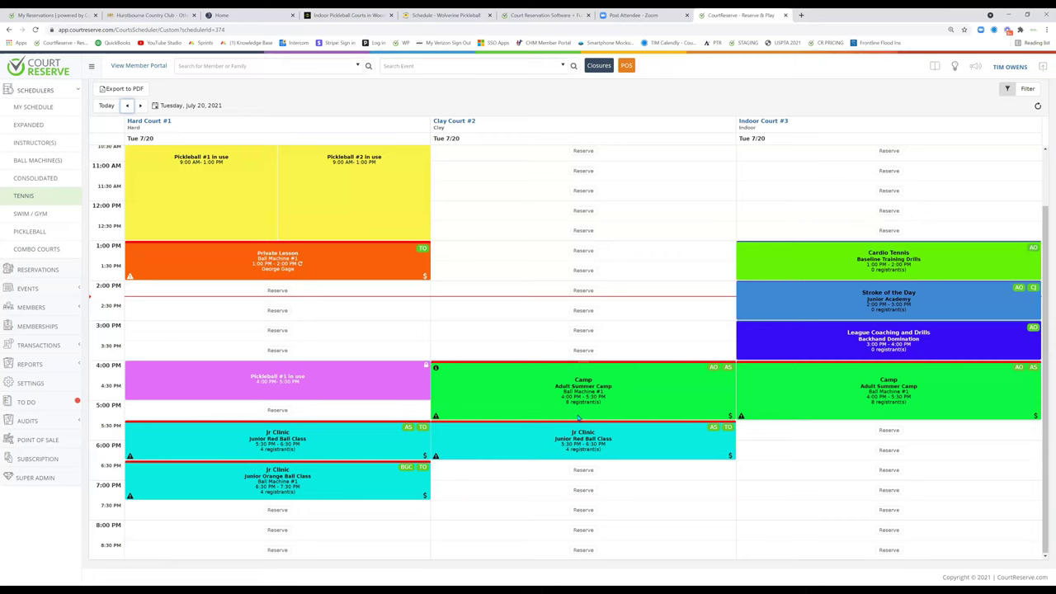
Move the Adult Summer Camp on Clay Court #2 to 4:30 PM–6:00 PM and return it to 4:00 PM–5:30 PM.
left_click_drag(622, 408, 612, 405)
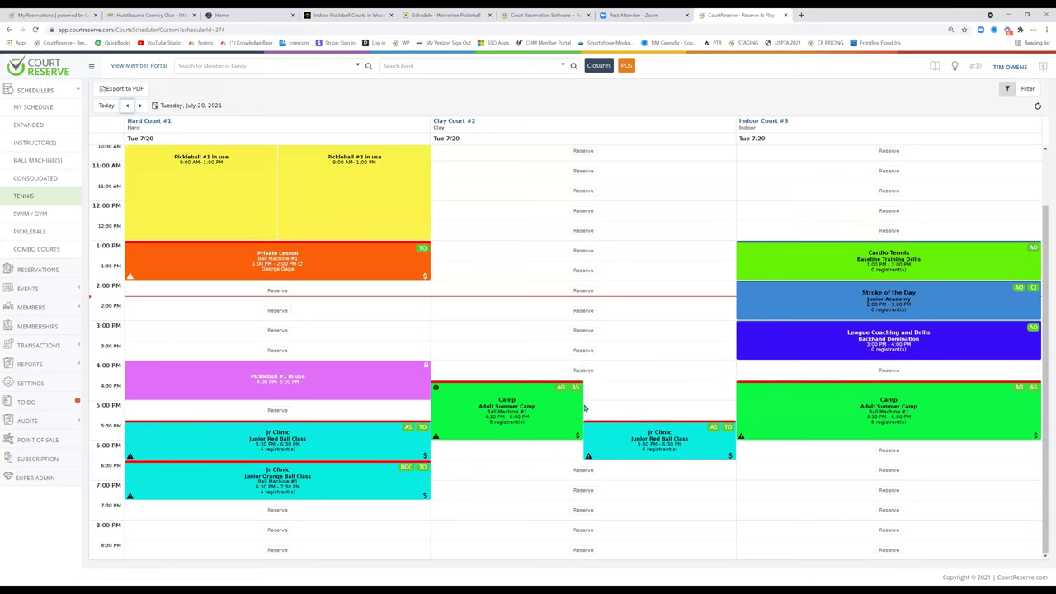
left_click_drag(541, 378, 542, 360)
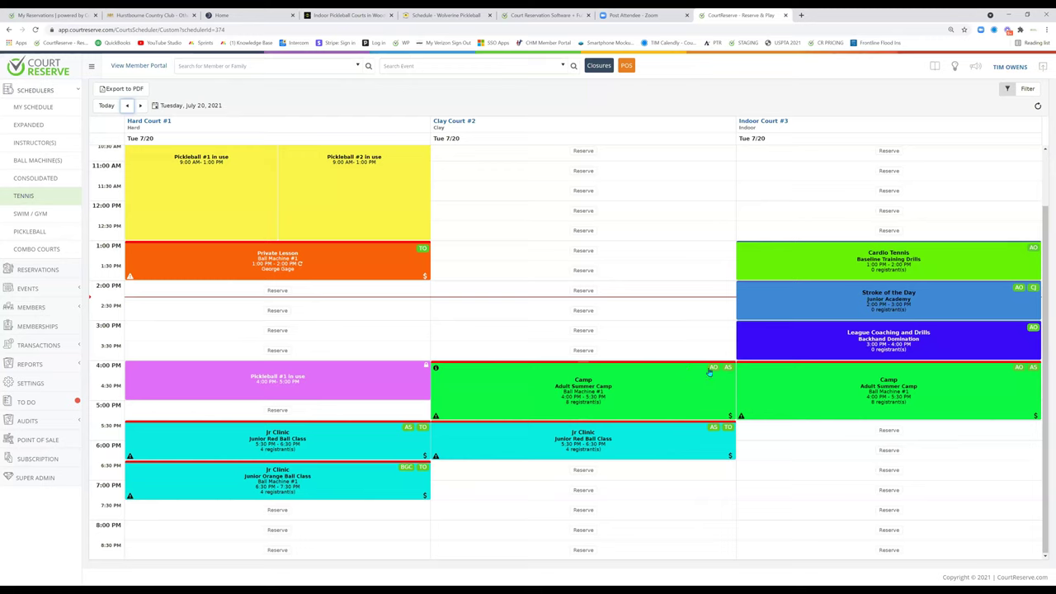
Inspect the instructor, payment and check-in indicators on Clay Court #2's Adult Summer Camp and open its registrant list.
mouse_move(709, 373)
mouse_move(730, 417)
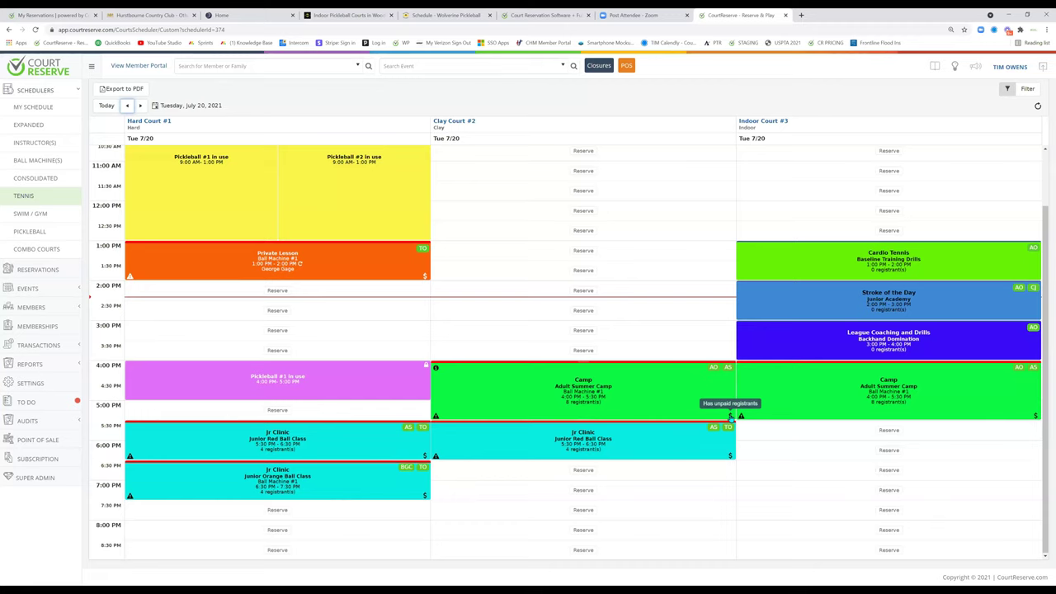
mouse_move(435, 416)
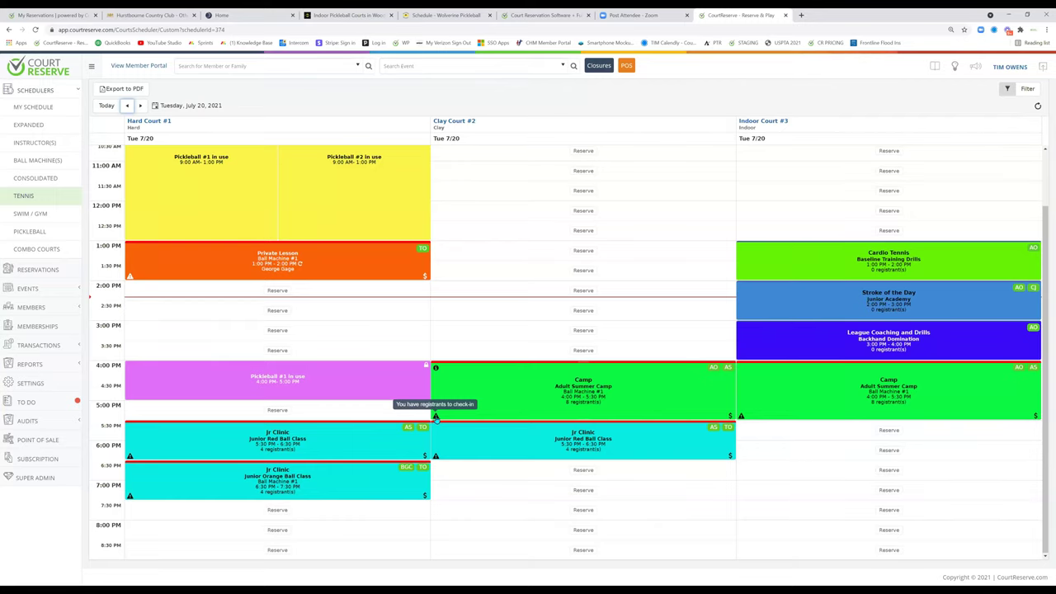
left_click(435, 417)
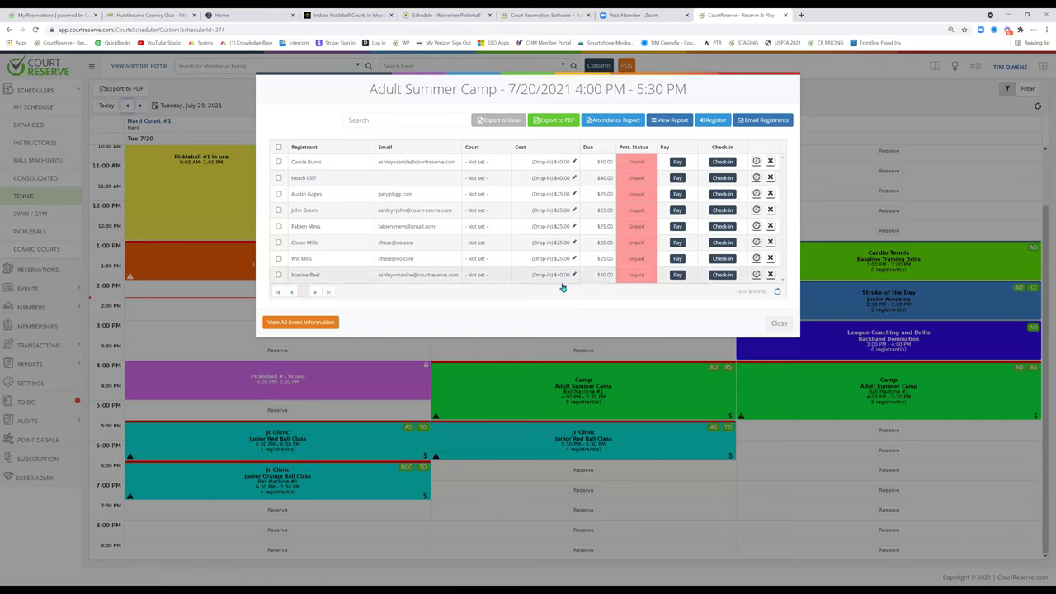
Record a $40.00 Check payment with check number 1011 for the last listed camp registrant and check that registrant in.
left_click(678, 210)
left_click(652, 277)
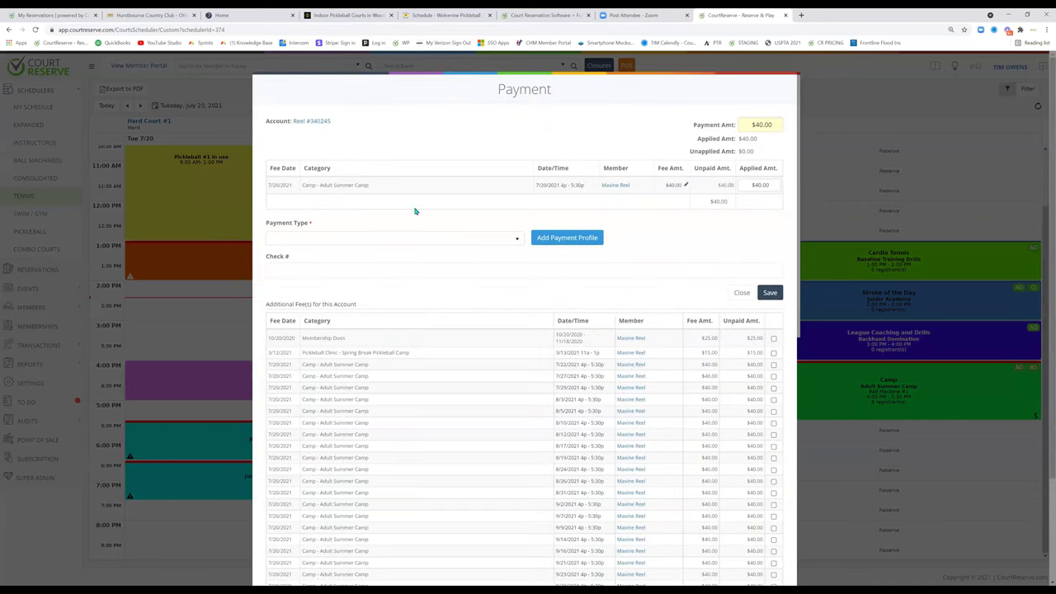
left_click(470, 238)
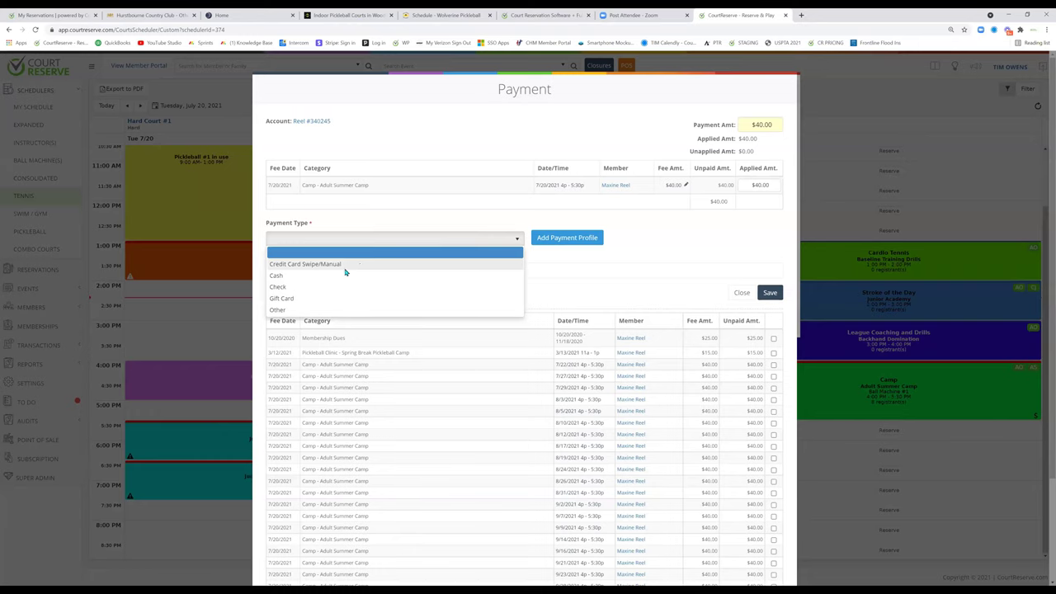
left_click(285, 288)
left_click(290, 270)
type("1011")
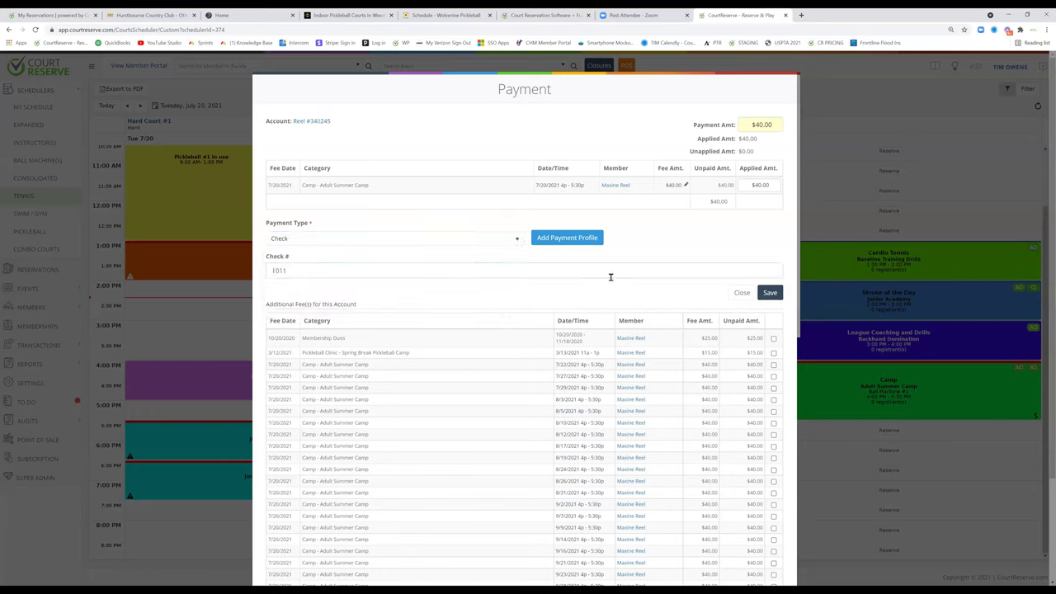
left_click(769, 293)
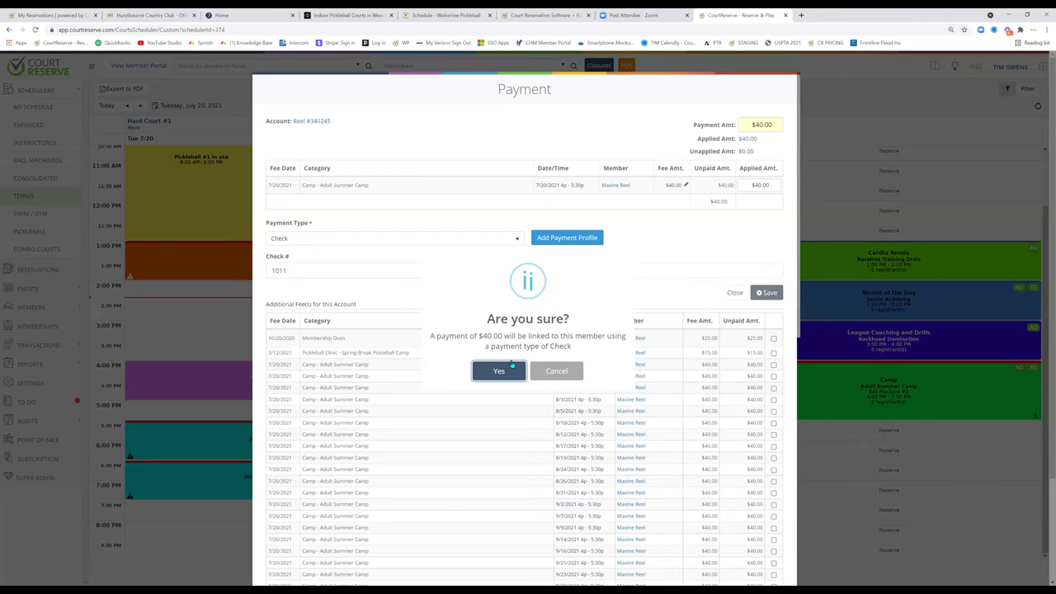
left_click(474, 375)
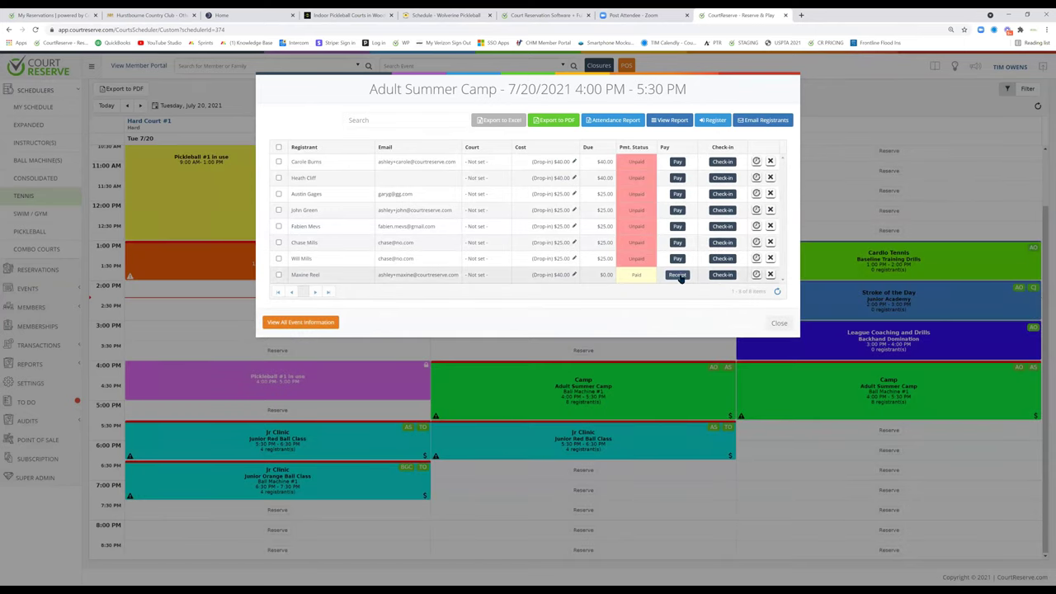
left_click(728, 278)
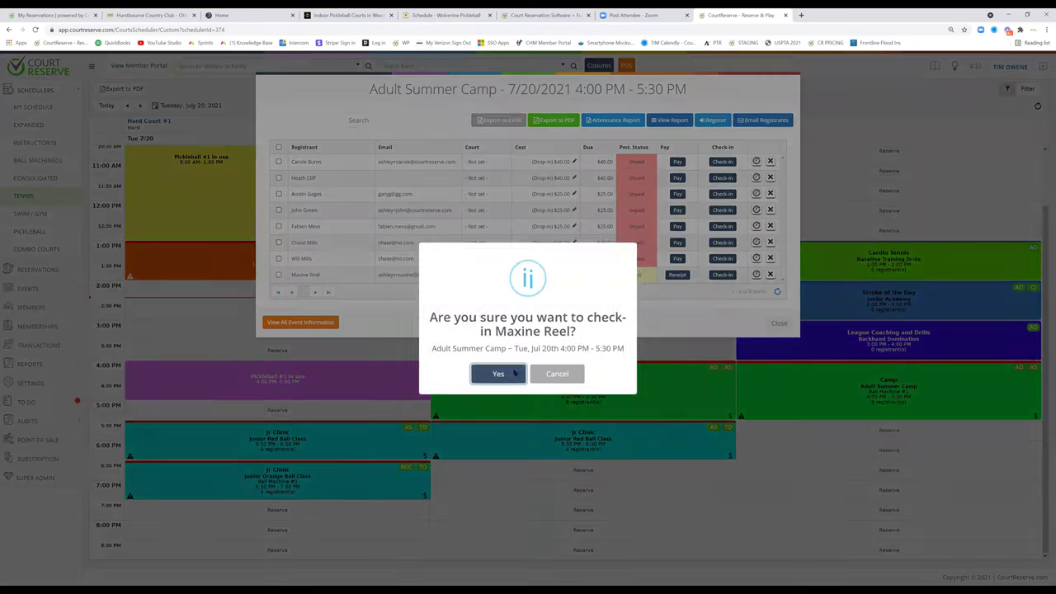
left_click(511, 373)
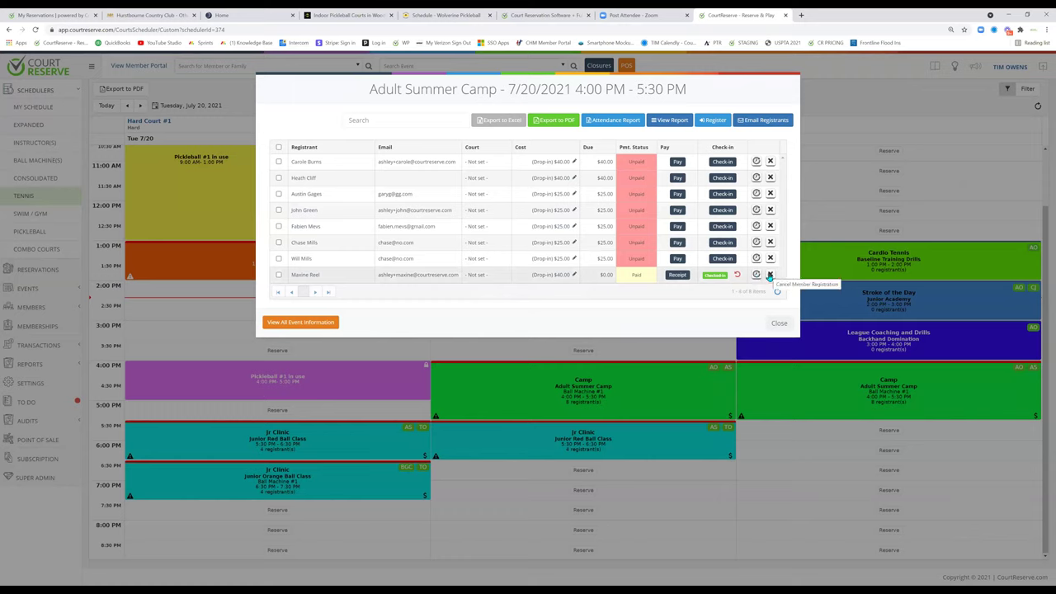
Register the active Guests Non Member from the full member list for the Adult Summer Camp, save, and leave the registrant list.
left_click(712, 120)
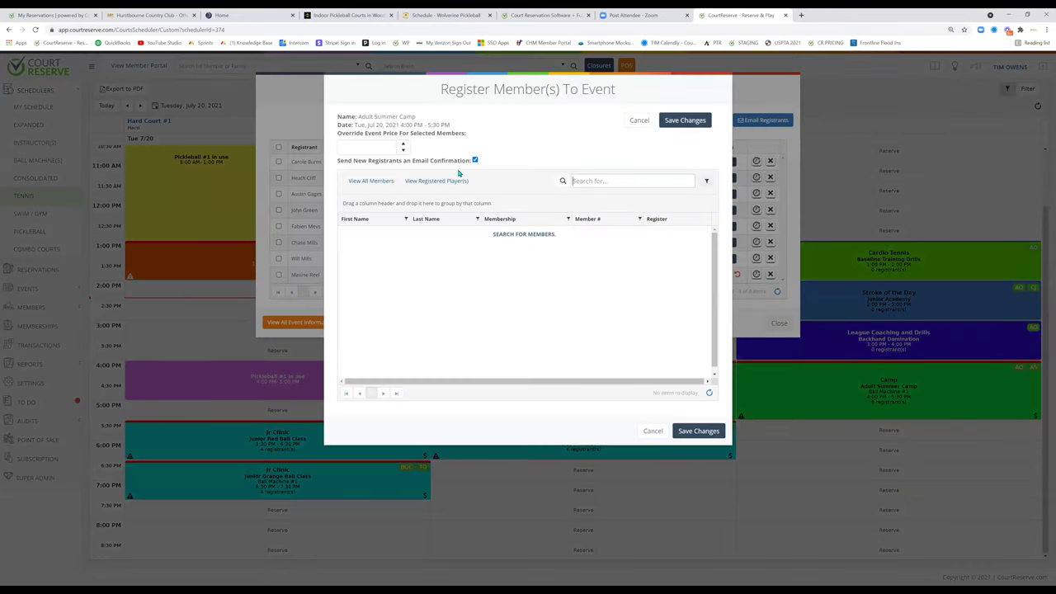
left_click(384, 183)
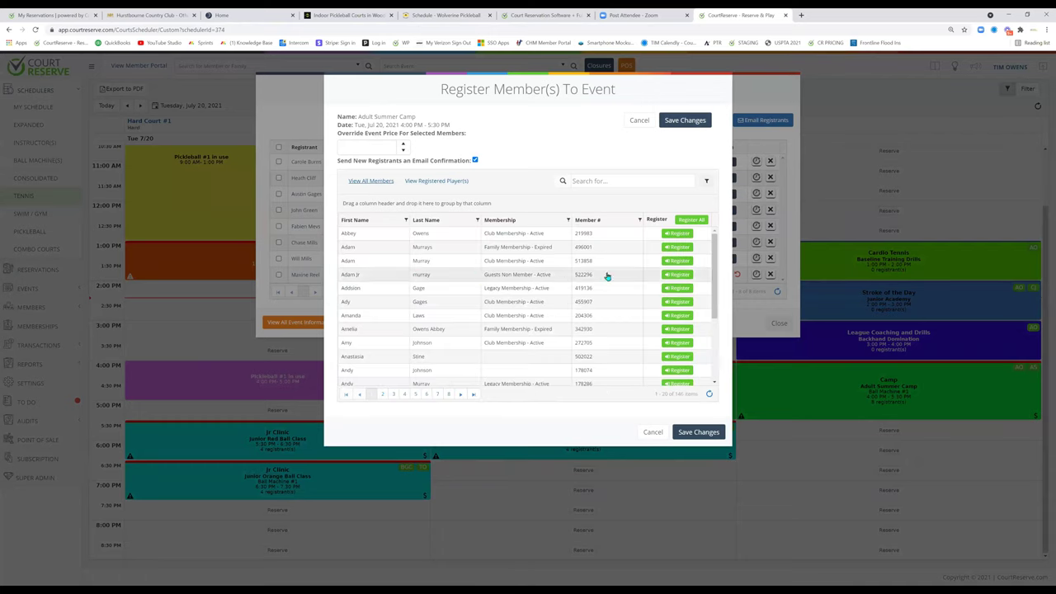
left_click(676, 274)
left_click(688, 122)
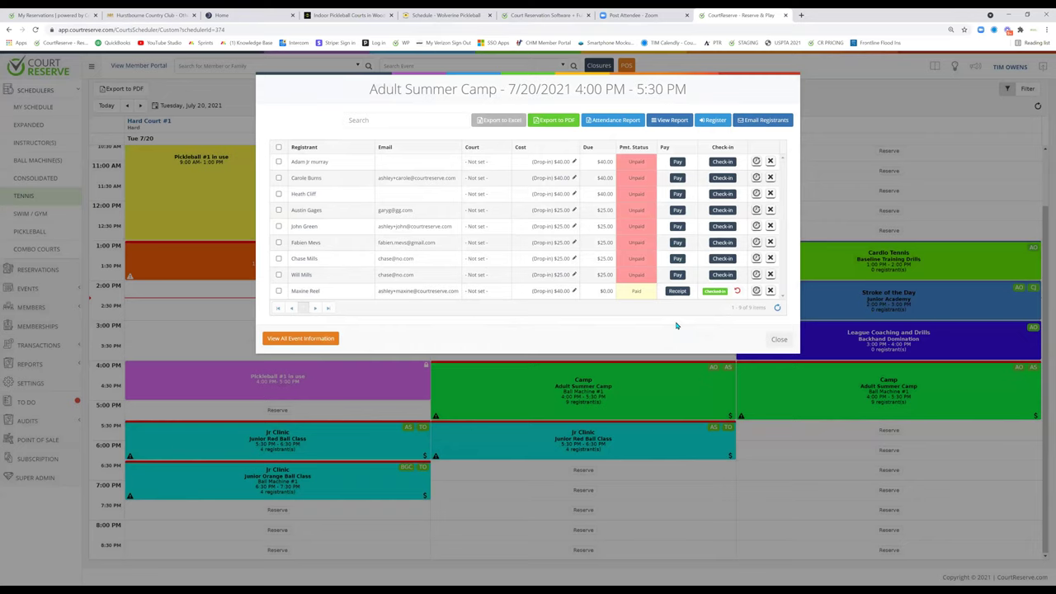
left_click(776, 340)
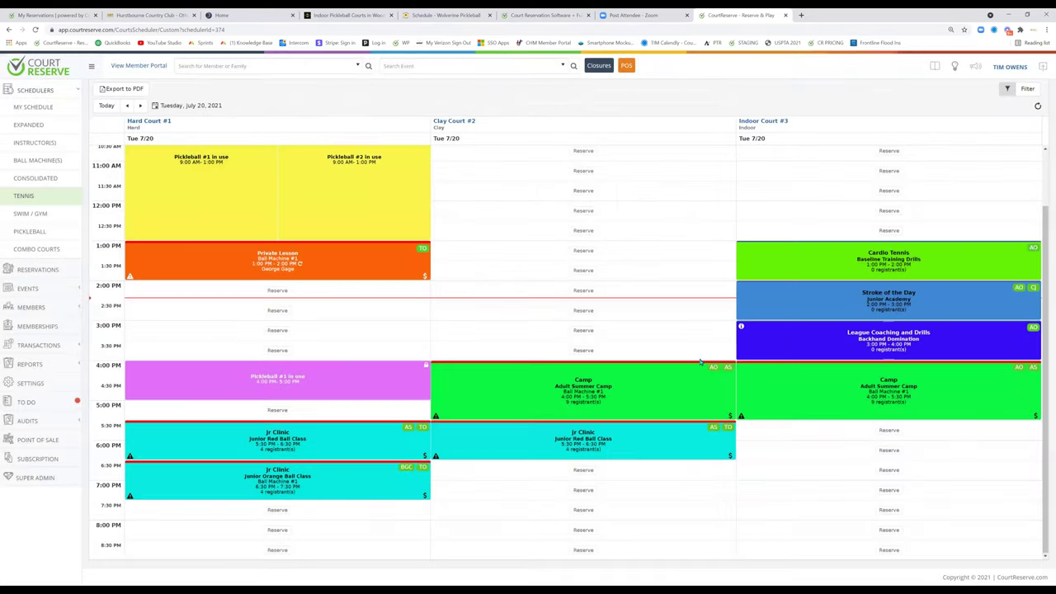
Review the Adult Summer Camp's audit log of event and registration changes, and close it.
left_click(436, 370)
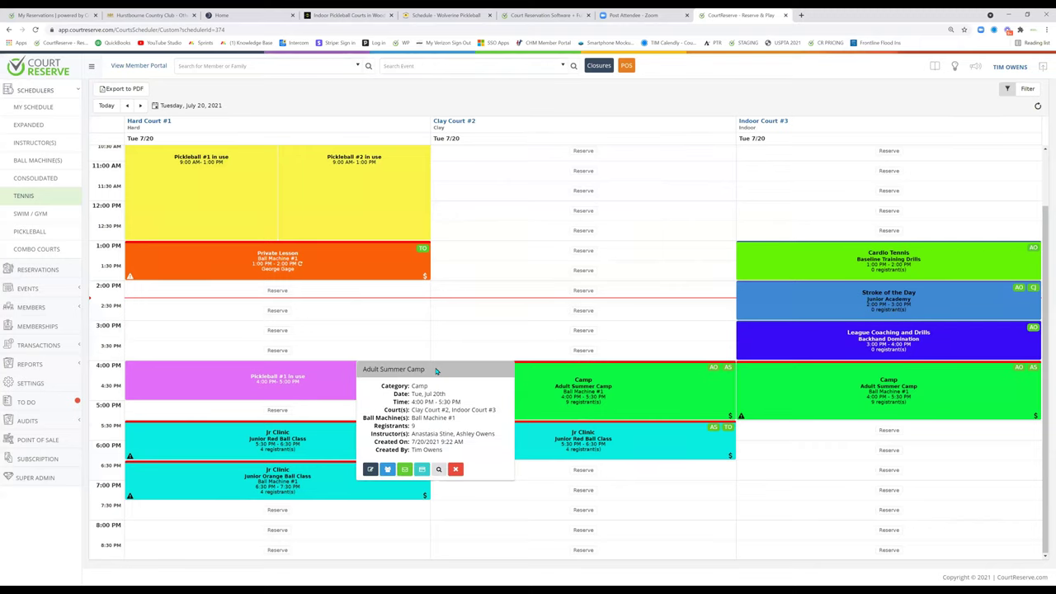
left_click(439, 469)
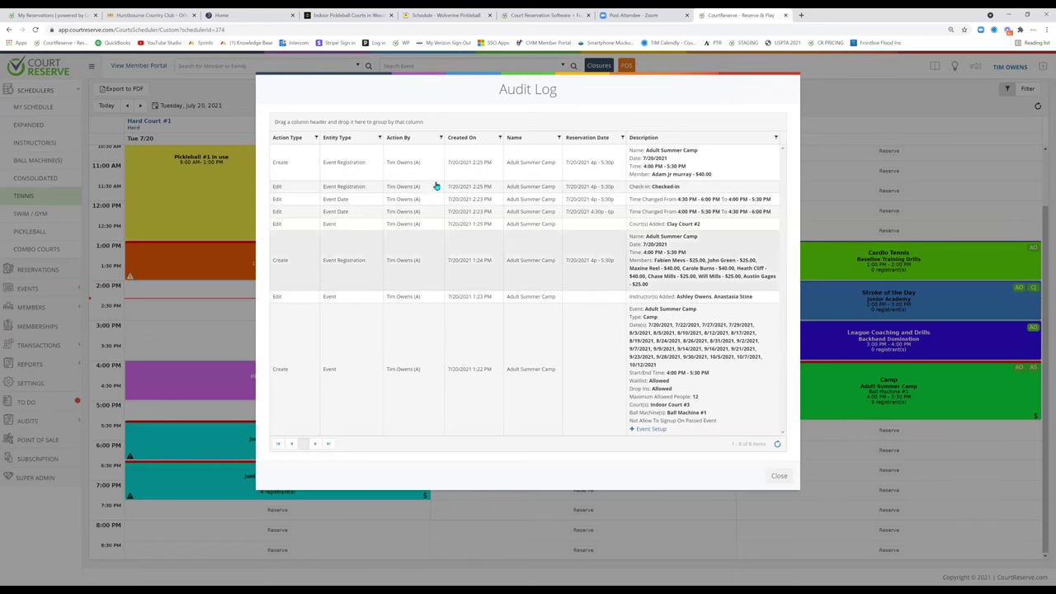
left_click(777, 476)
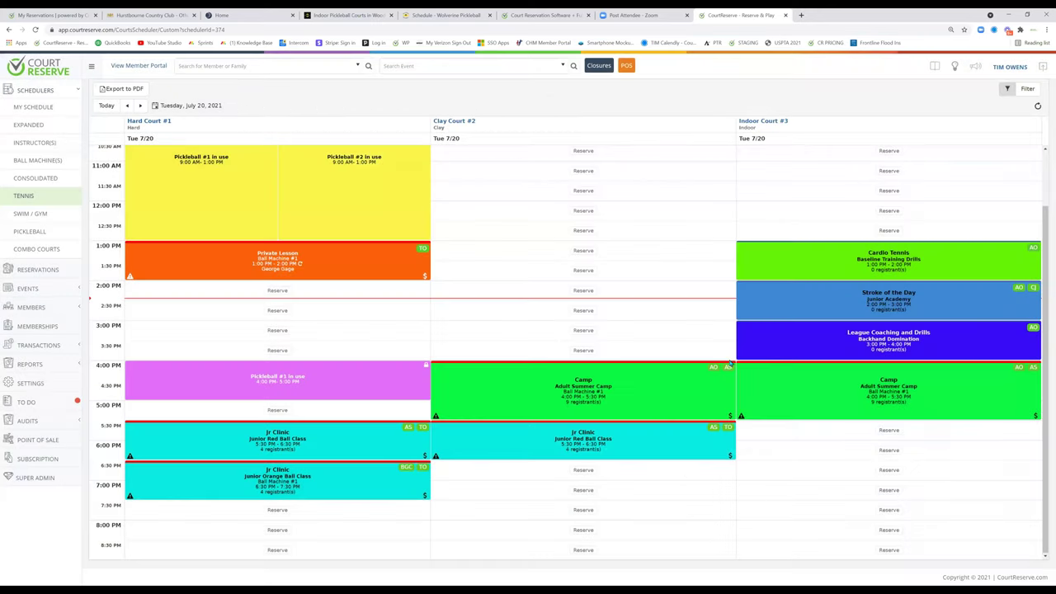
Review consolidated court availability for July 20 and the personal instructor schedule for the weeks of July 19 and July 26.
left_click(20, 183)
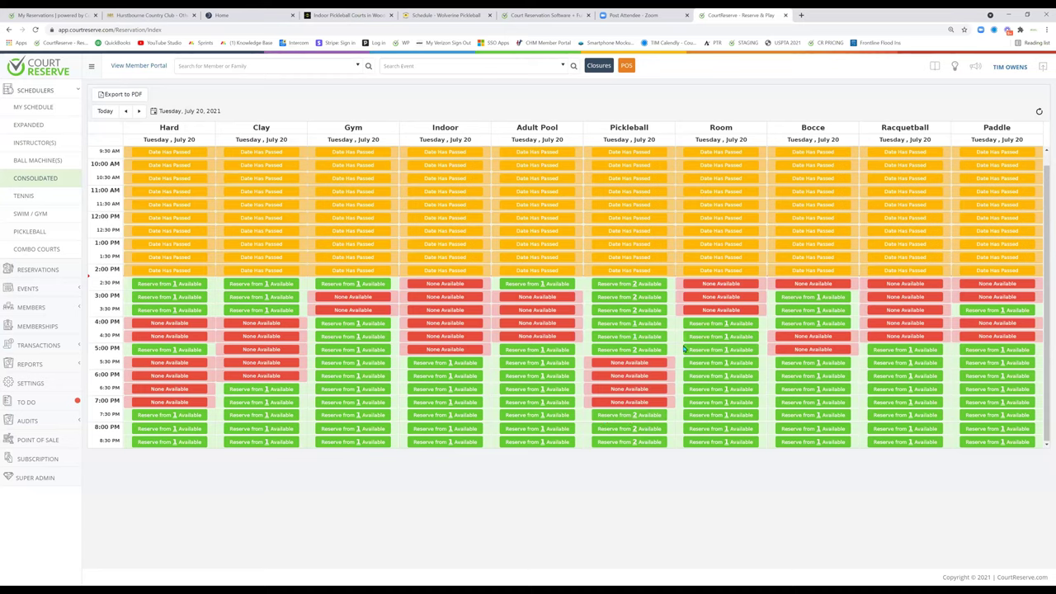
left_click(33, 107)
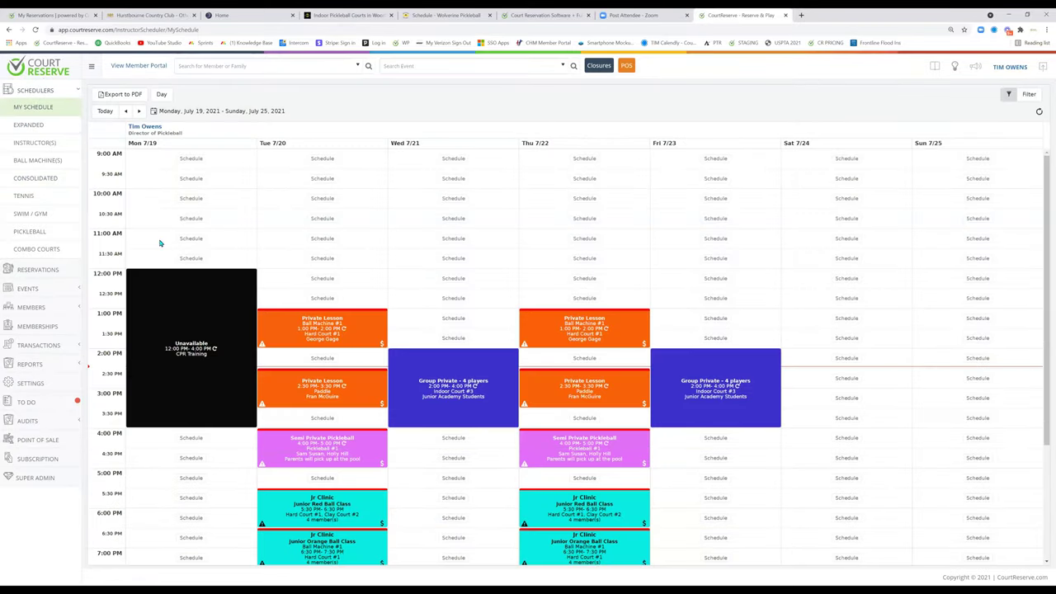
scroll(646, 399, "down", 3)
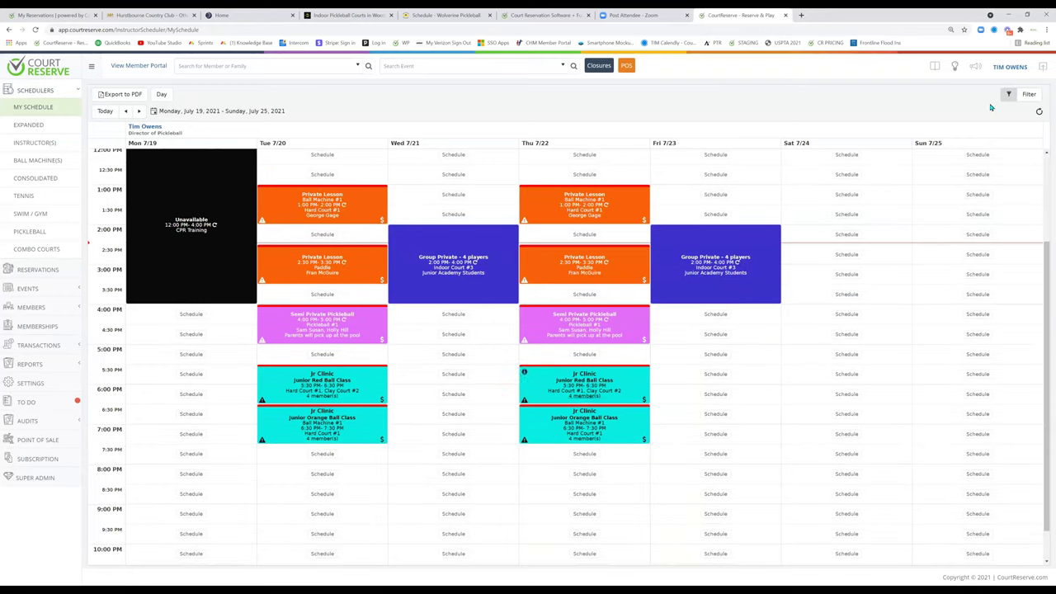
scroll(180, 193, "up", 1)
left_click(139, 111)
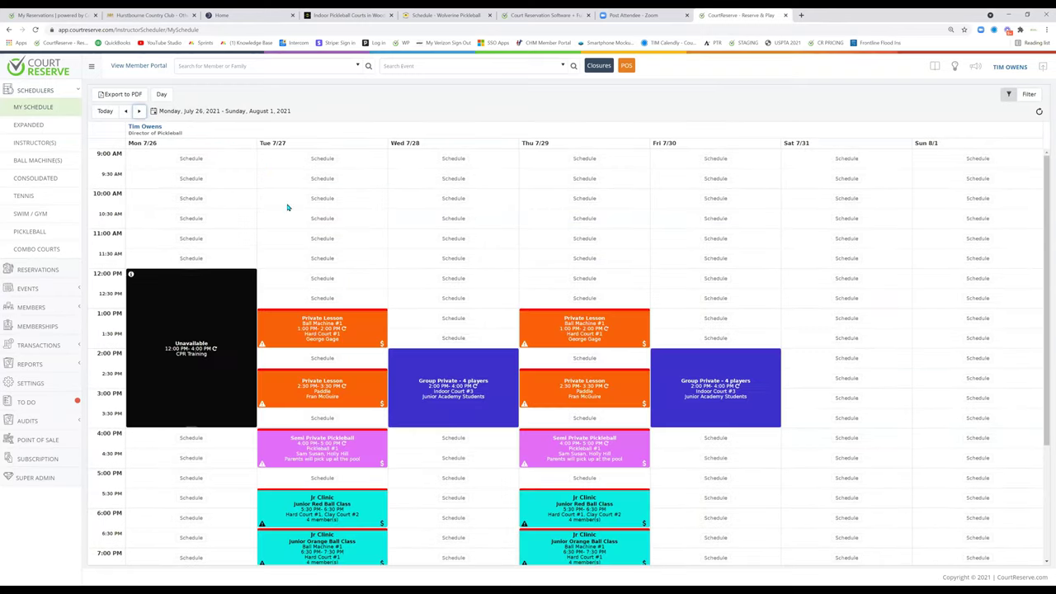
Review all instructors' bookings for July 20 in the instructor scheduler.
left_click(22, 150)
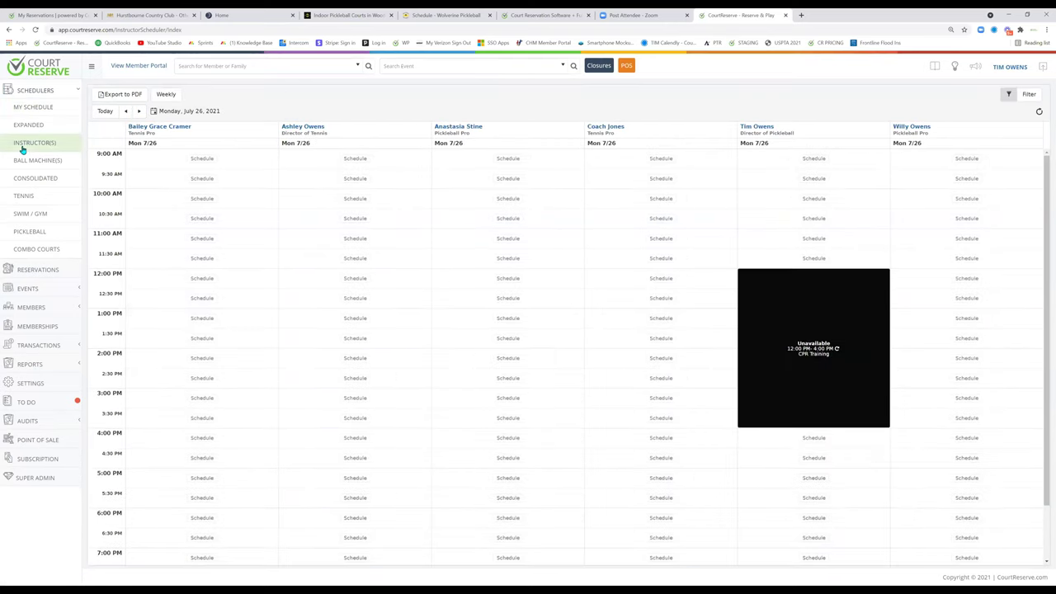
left_click(106, 112)
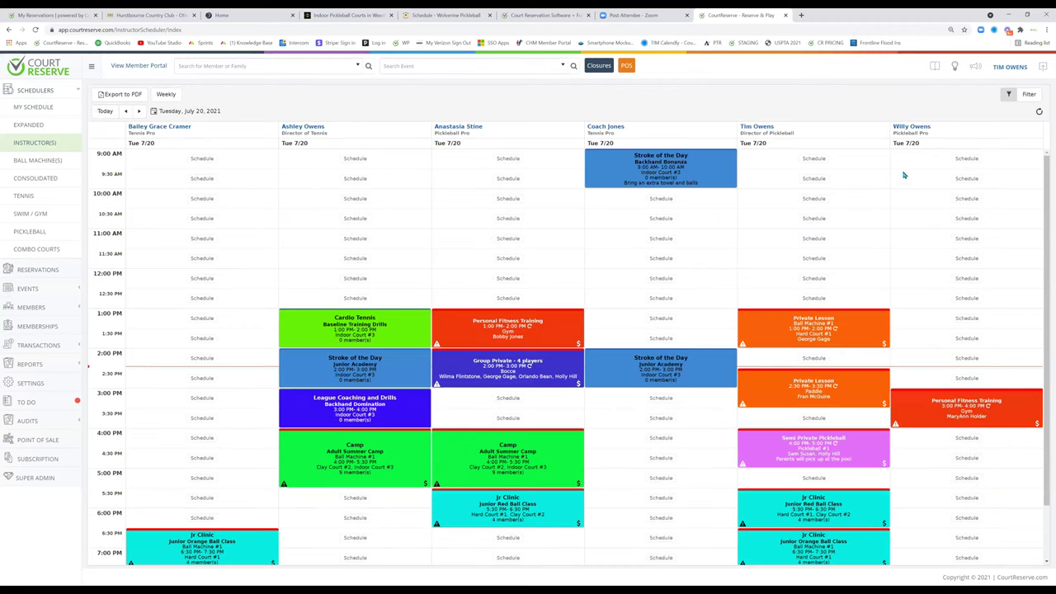
scroll(903, 172, "down", 1)
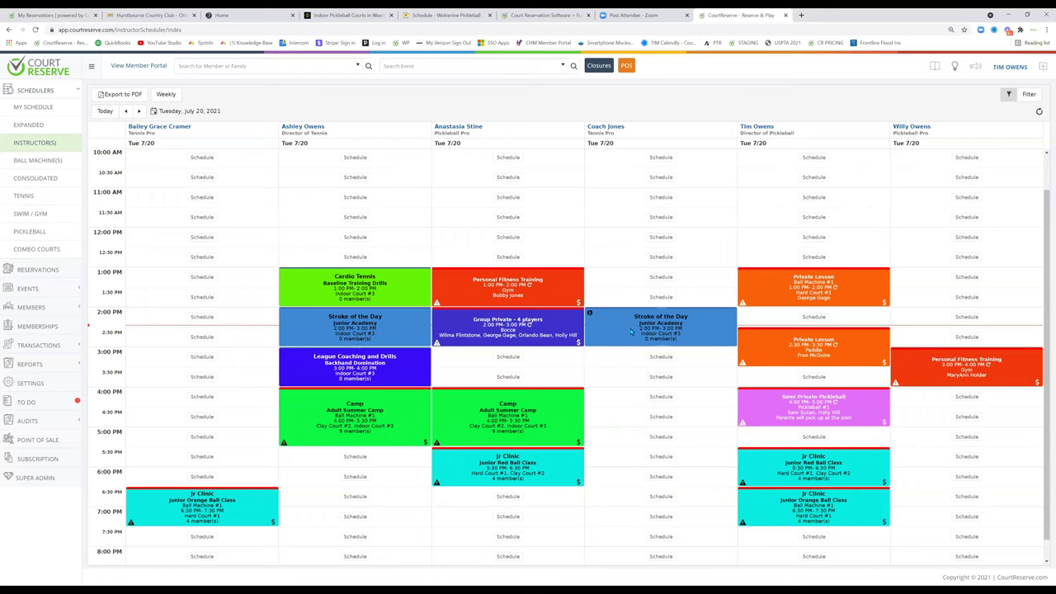
Start a 2:00 PM to 3:00 PM Private Lesson with the Director of Tennis on July 21, 2021 and add the member as player.
left_click(139, 111)
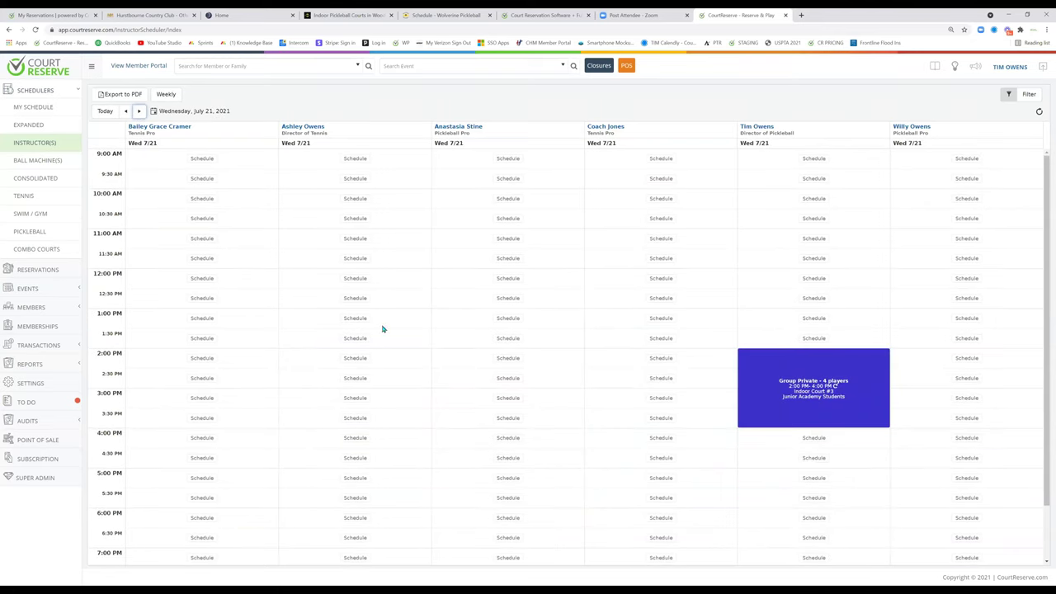
left_click(357, 357)
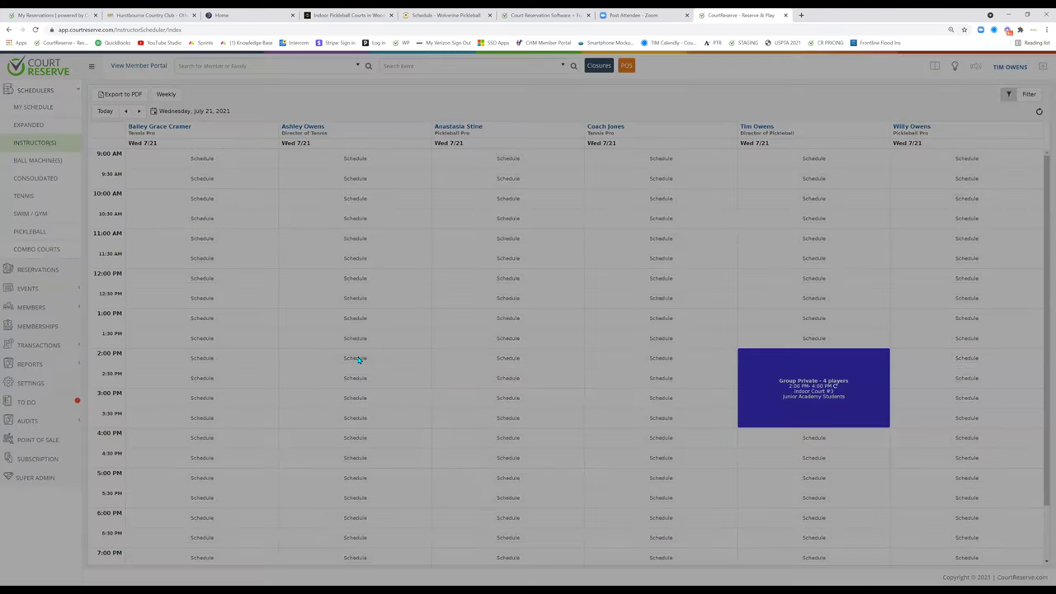
left_click(351, 132)
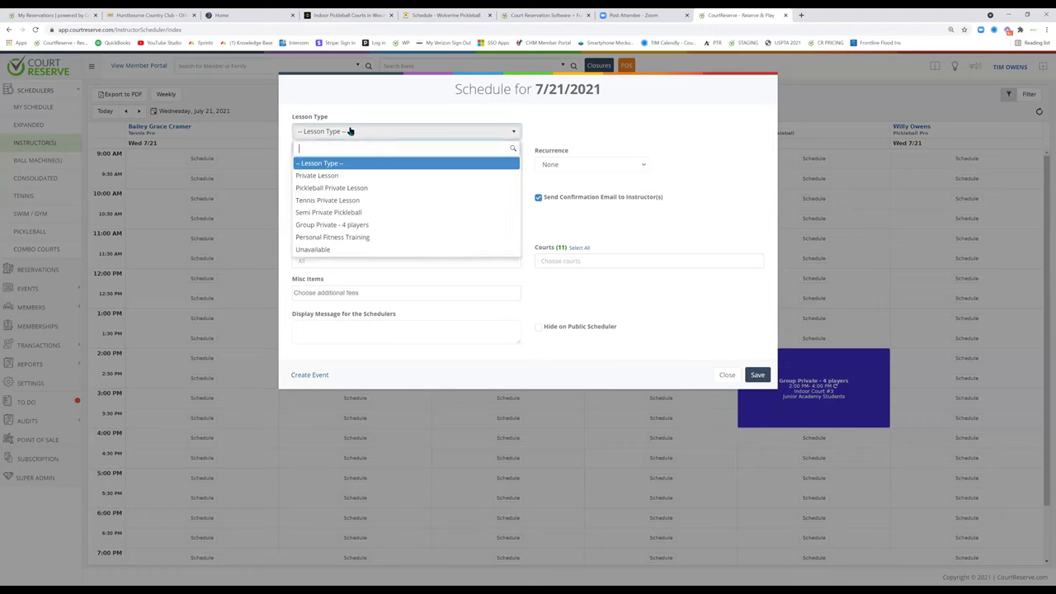
left_click(342, 177)
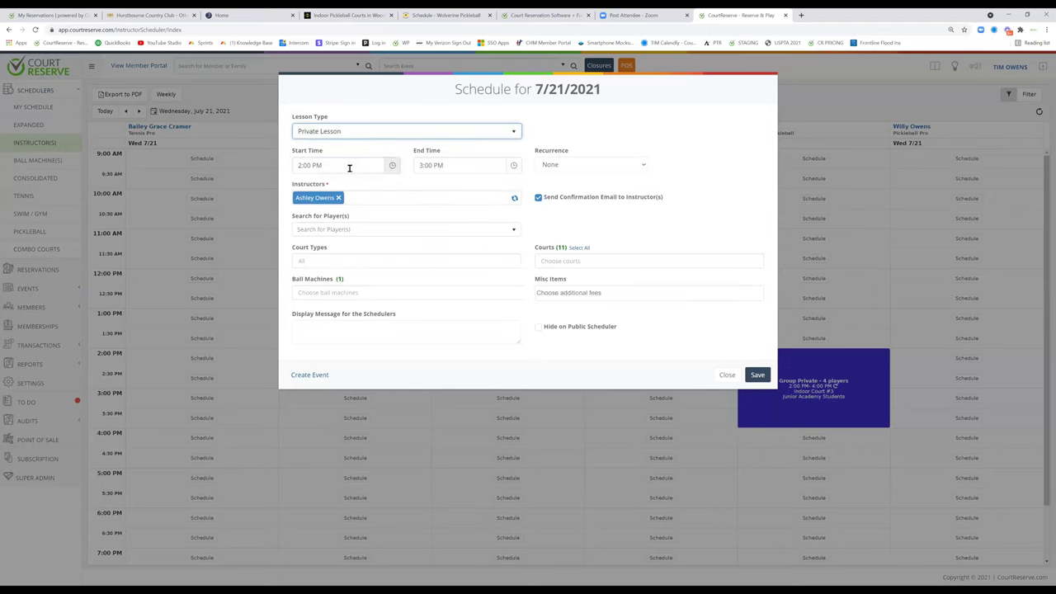
left_click(347, 229)
type("dal")
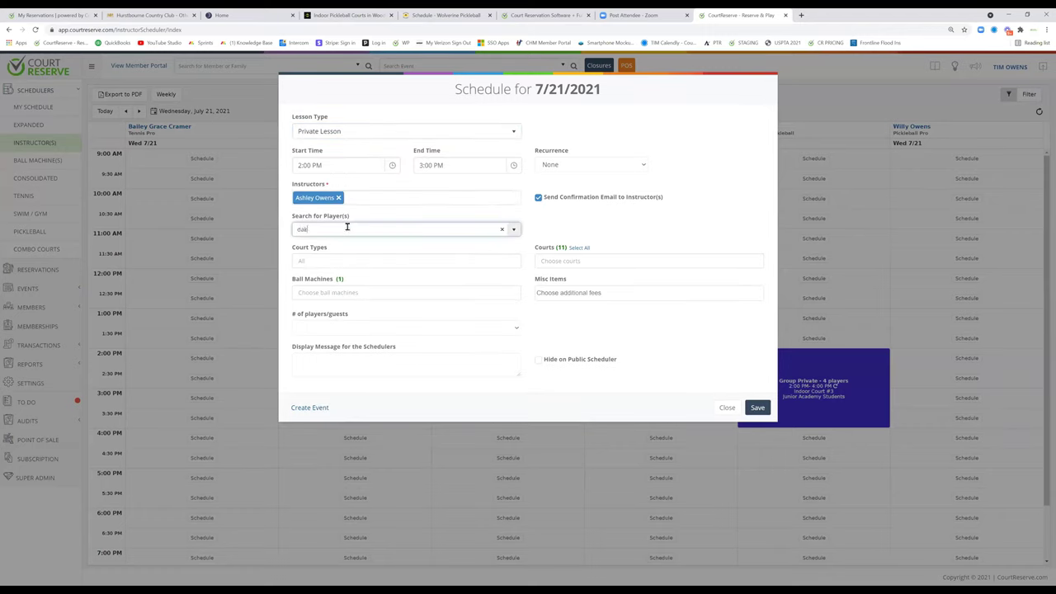
left_click(348, 245)
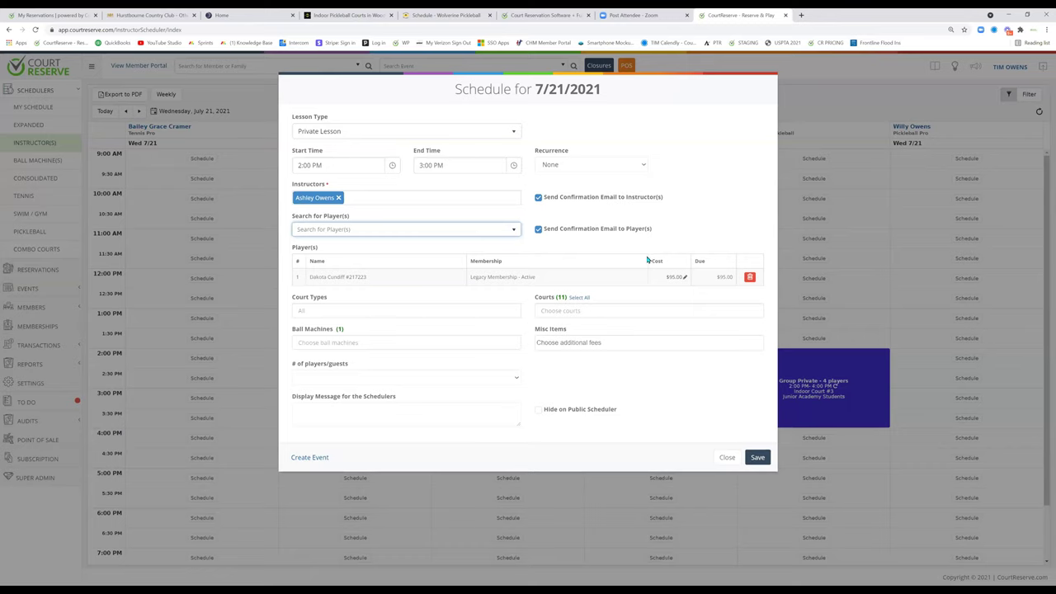
Override the player's lesson cost to $80 and check the override note.
left_click(683, 277)
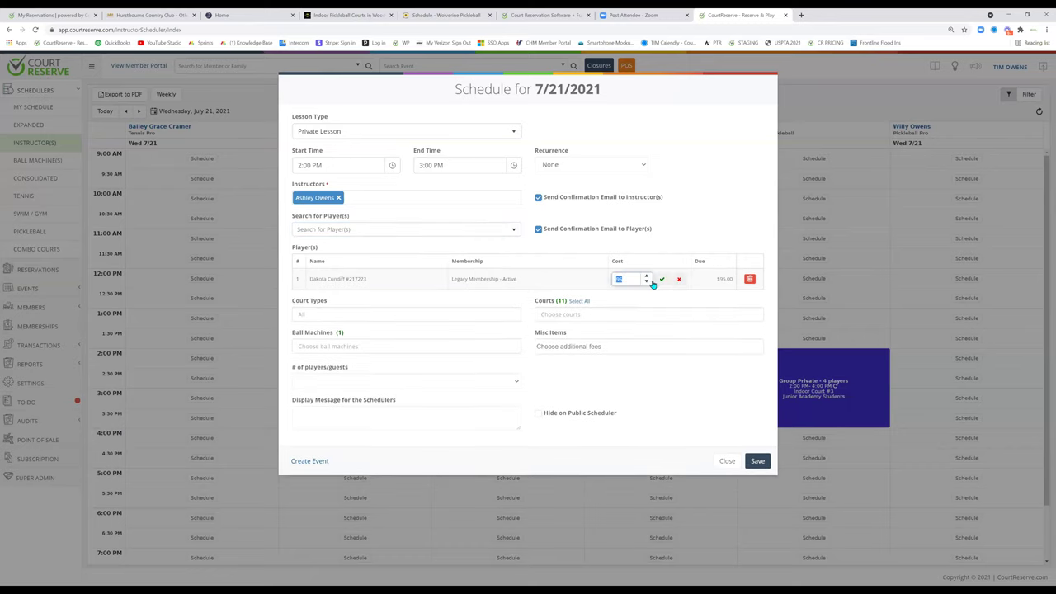
left_click(661, 279)
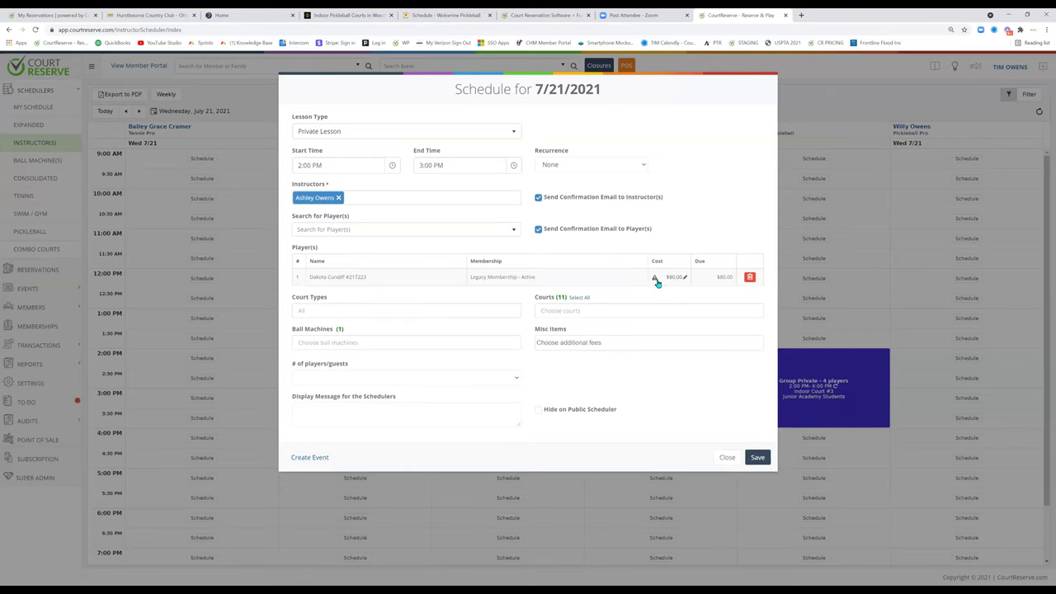
mouse_move(657, 282)
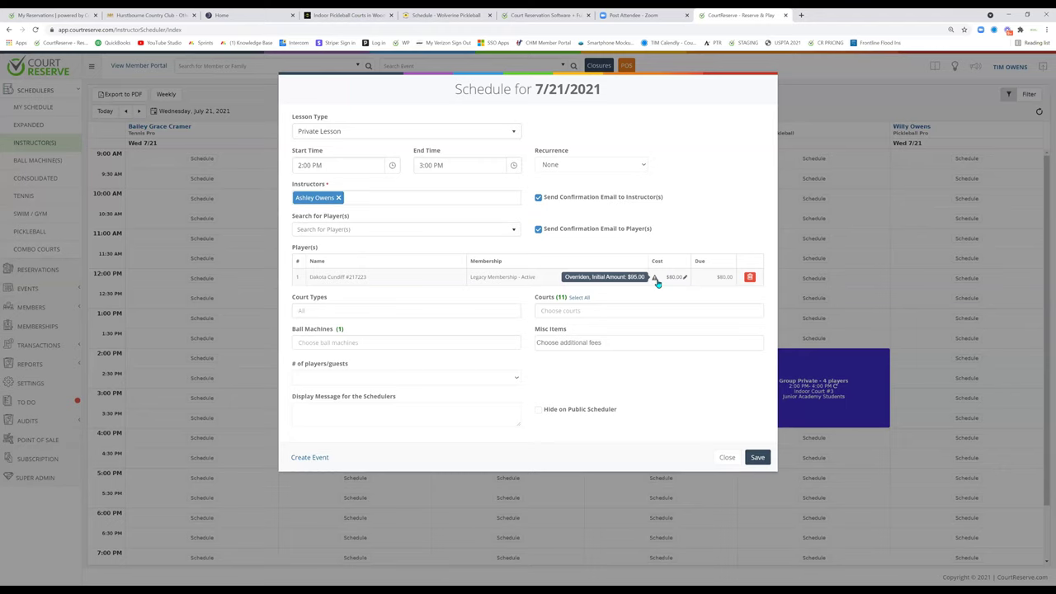
Assign Hard Court #1 and Ball Machine #1 to the lesson, with confirmation emails to instructors and players turned off.
left_click(630, 312)
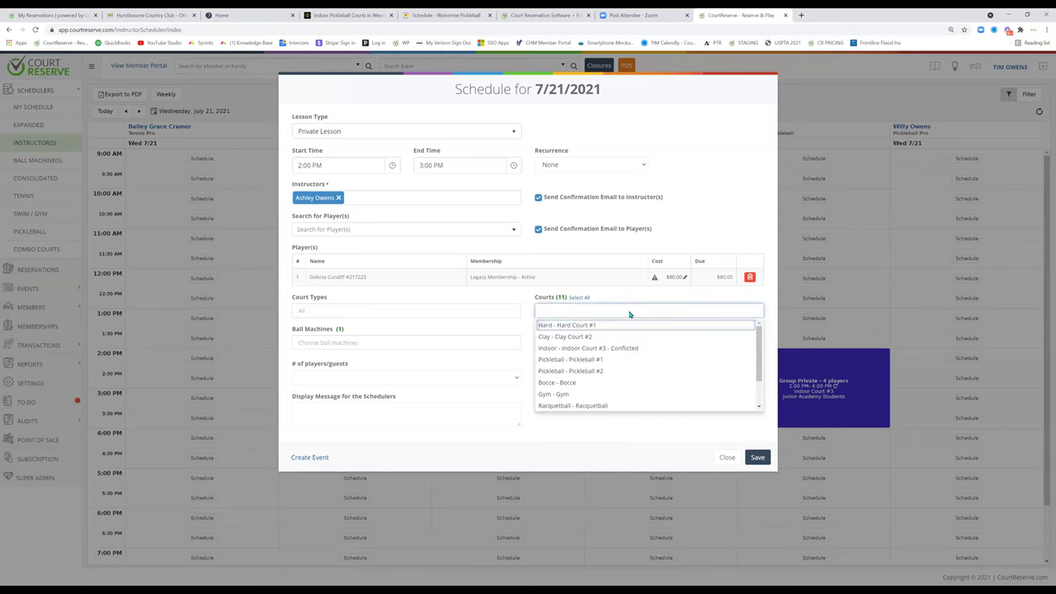
left_click(609, 327)
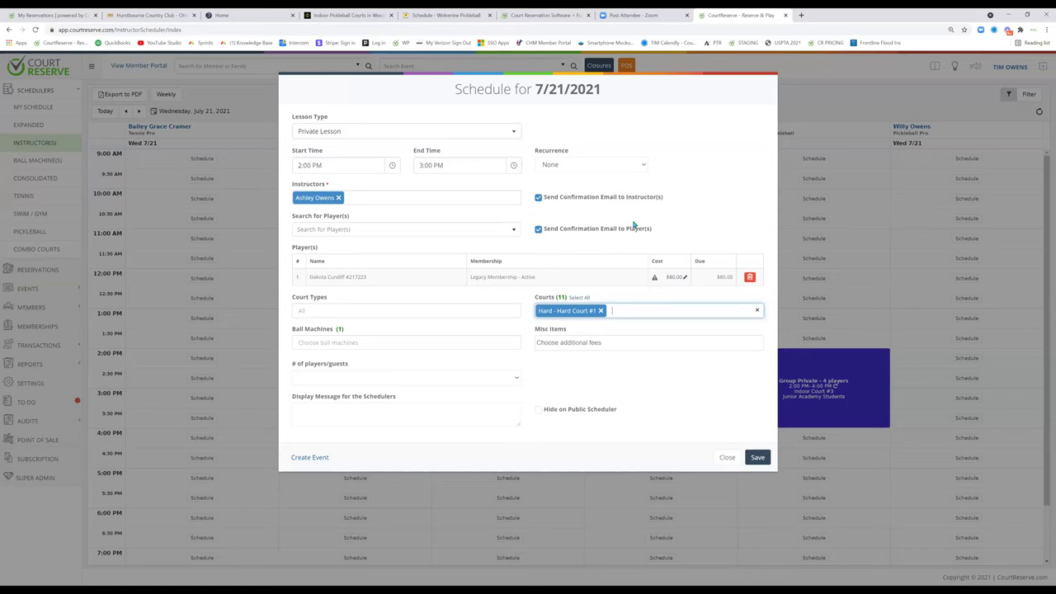
left_click(538, 229)
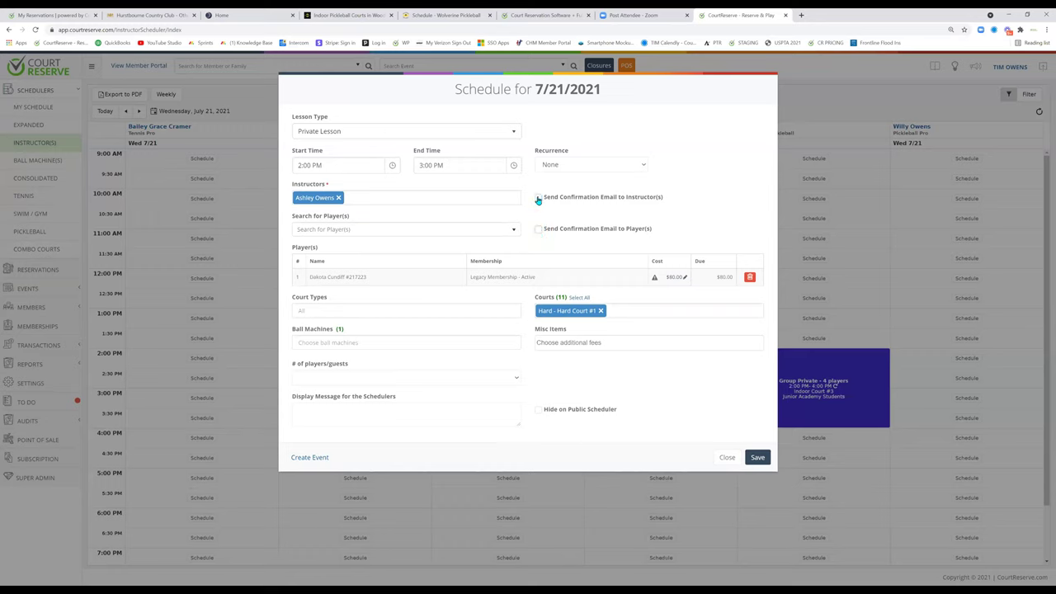
left_click(390, 341)
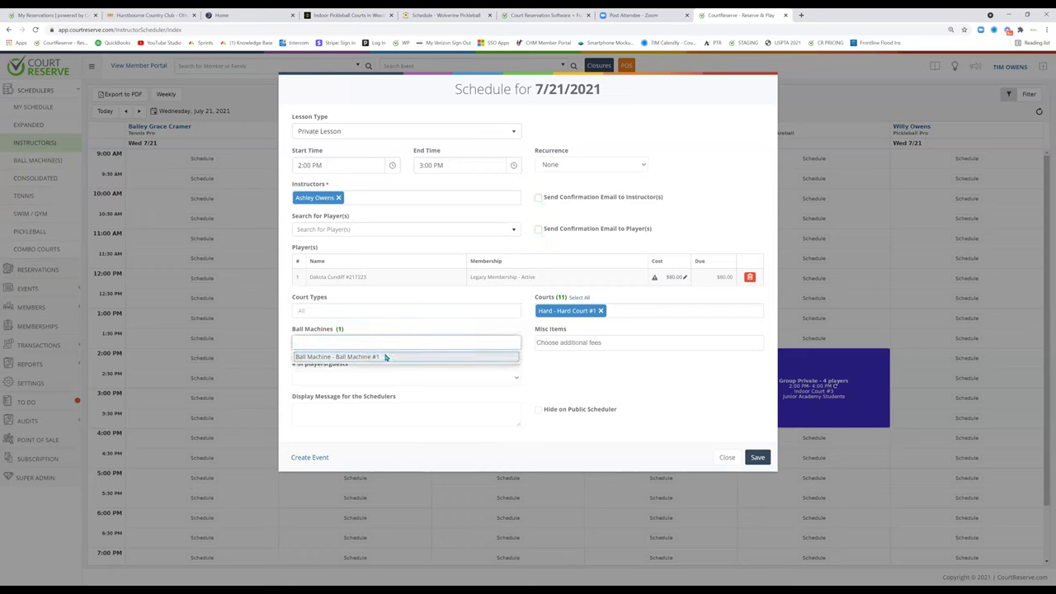
left_click(385, 356)
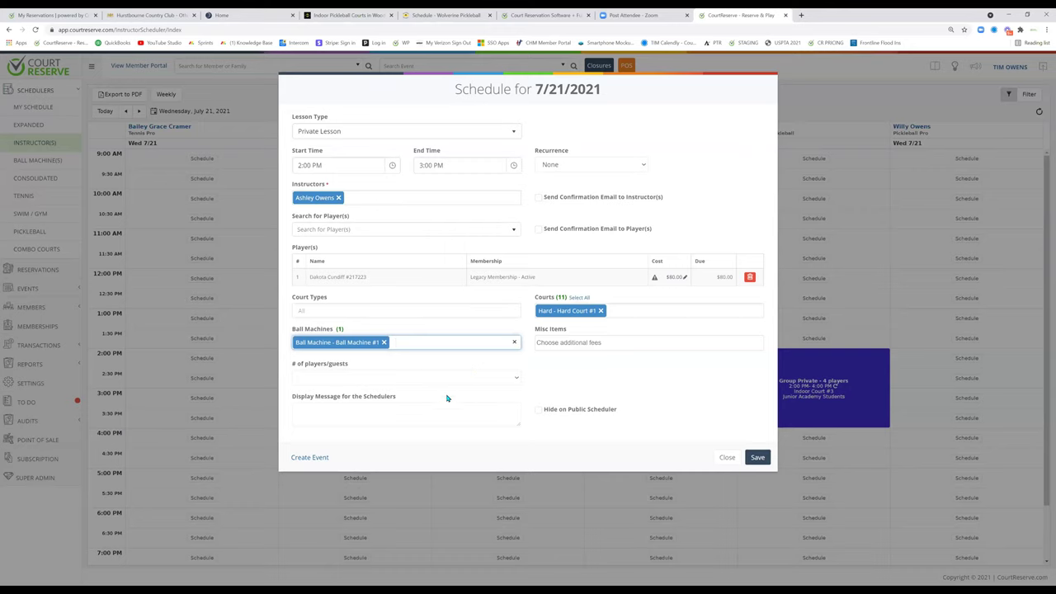
Add the scheduler message "Mom will pick up" to the private lesson and save it.
left_click(426, 412)
type("Mom will pick")
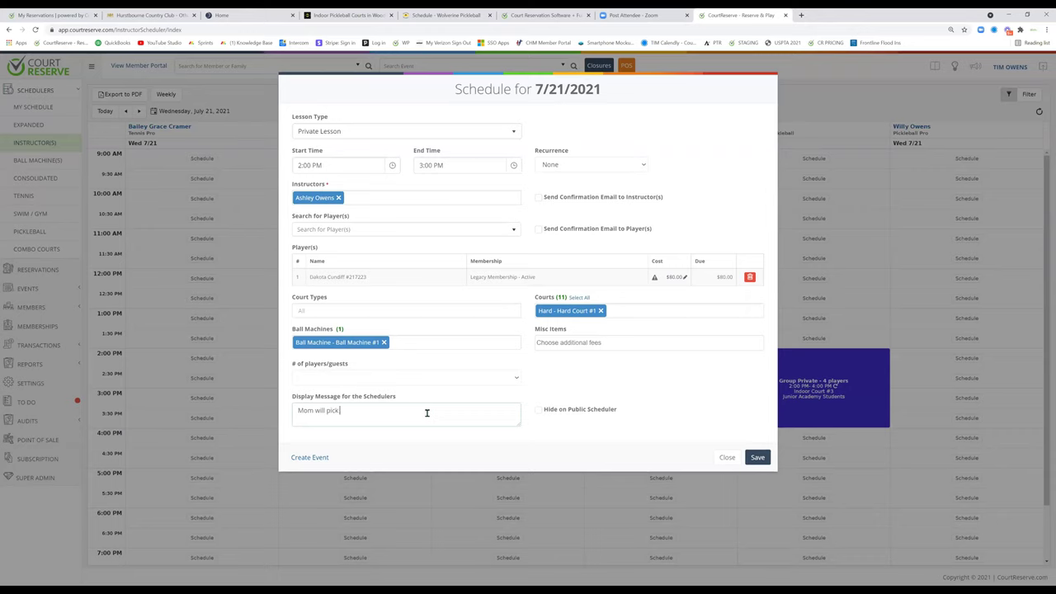
type(" up")
left_click(757, 458)
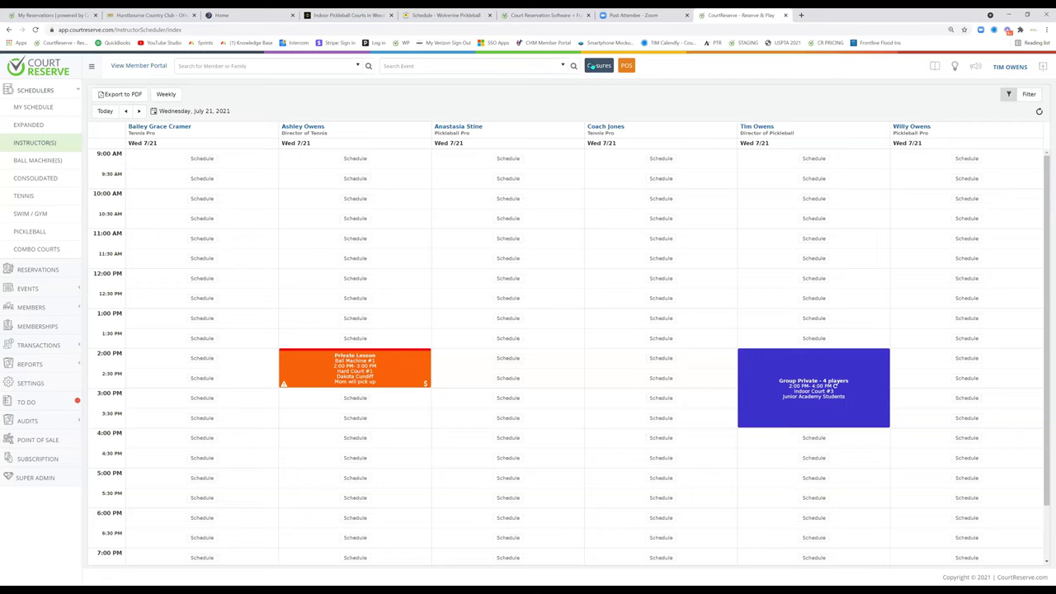
Start a new court closure with Weather as the closure type.
left_click(591, 66)
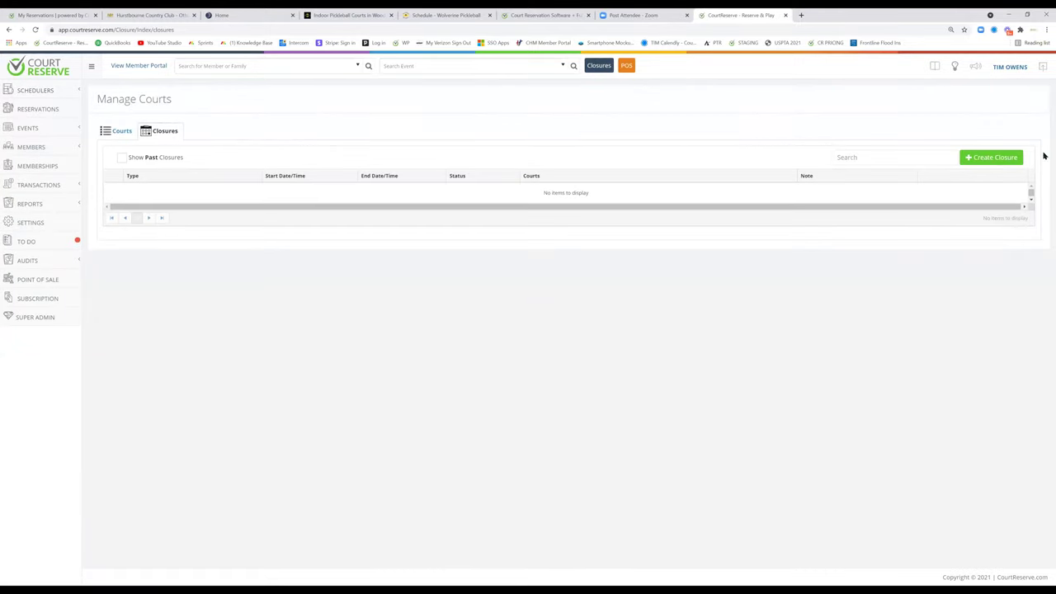
left_click(996, 158)
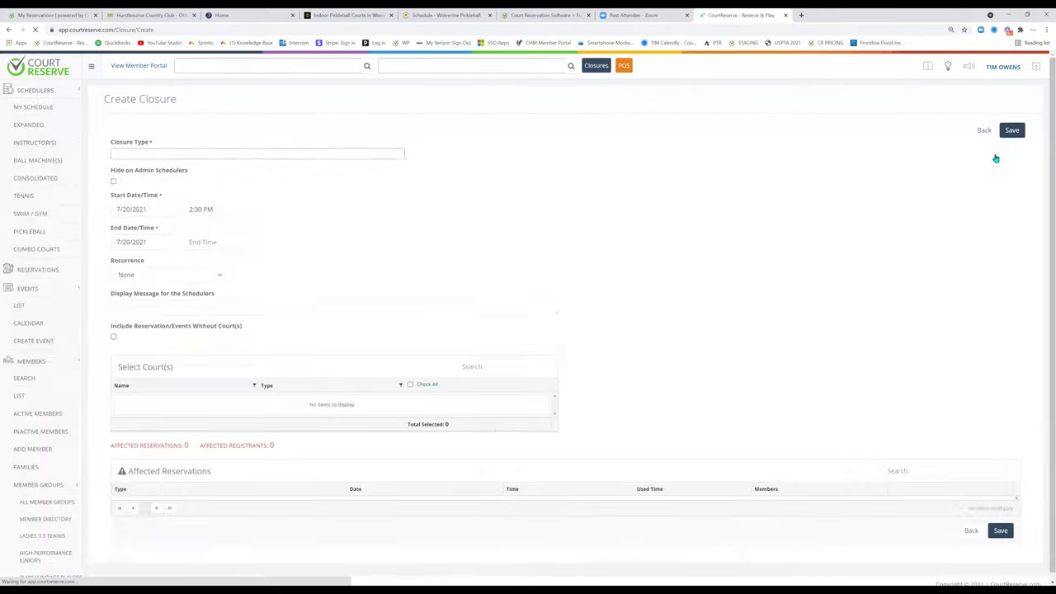
left_click(309, 155)
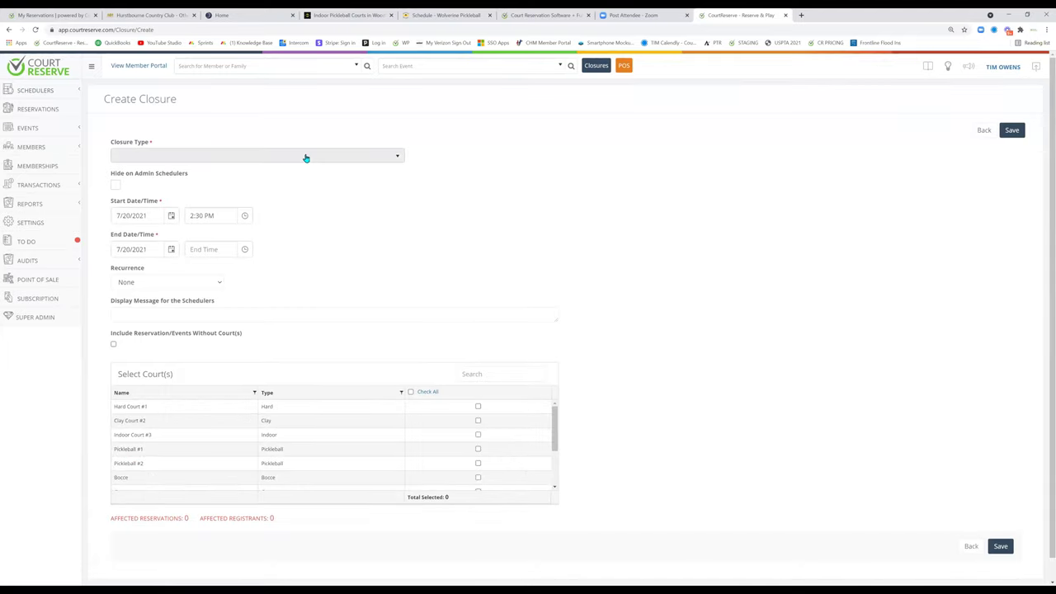
left_click(231, 203)
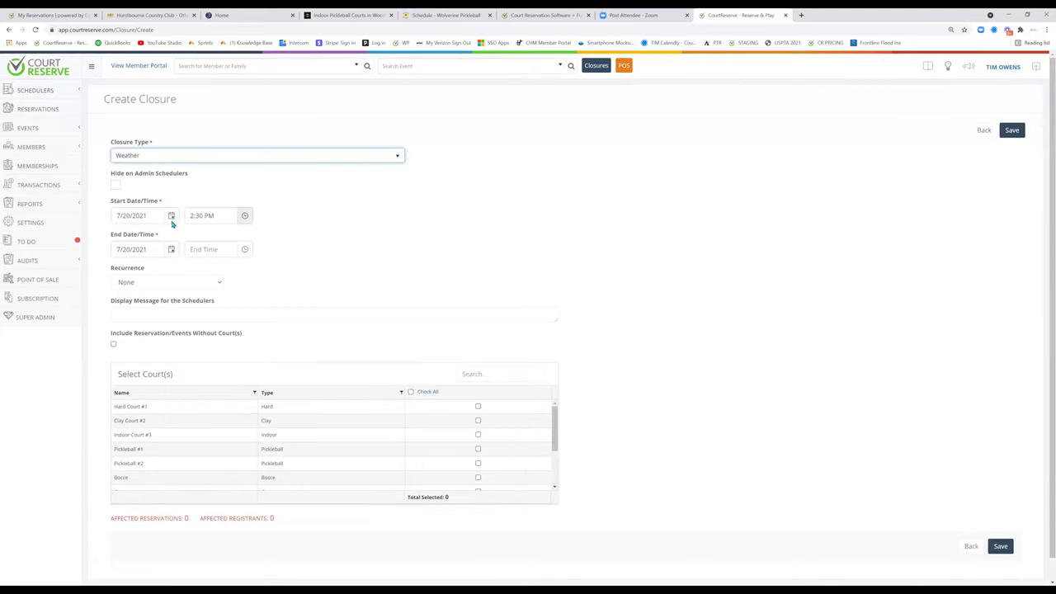
Set the weather closure's end to 7/24/2021 at 9:15 AM.
left_click(170, 249)
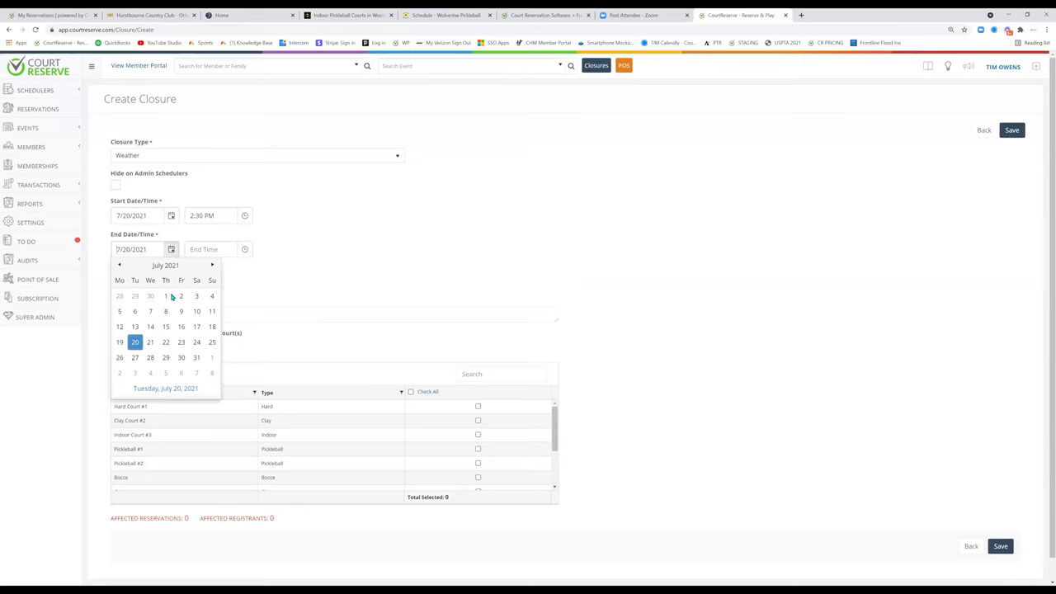
left_click(196, 341)
left_click(211, 251)
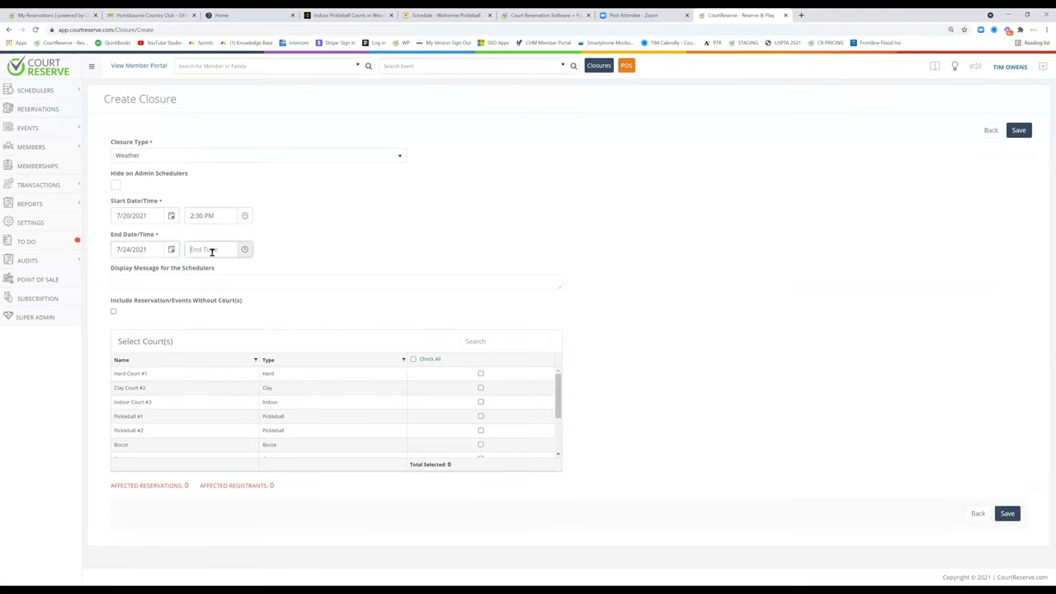
type("9:15 AM")
left_click(217, 267)
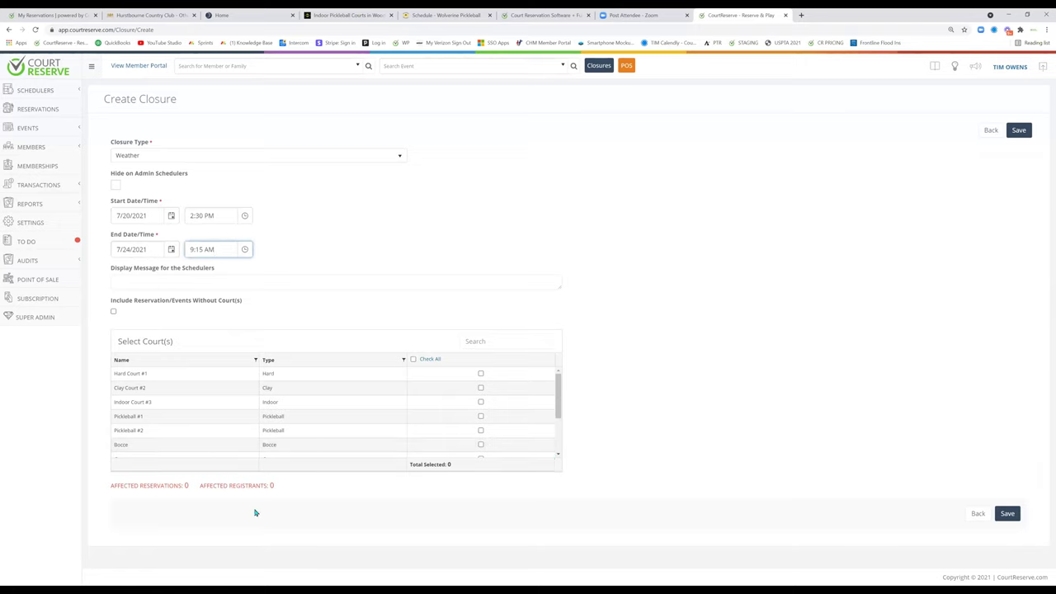
Include Hard Court #1, Clay Court #2, Indoor Court #3, Pickleball #1 and Pickleball #2 in the closure.
left_click(481, 374)
left_click(481, 387)
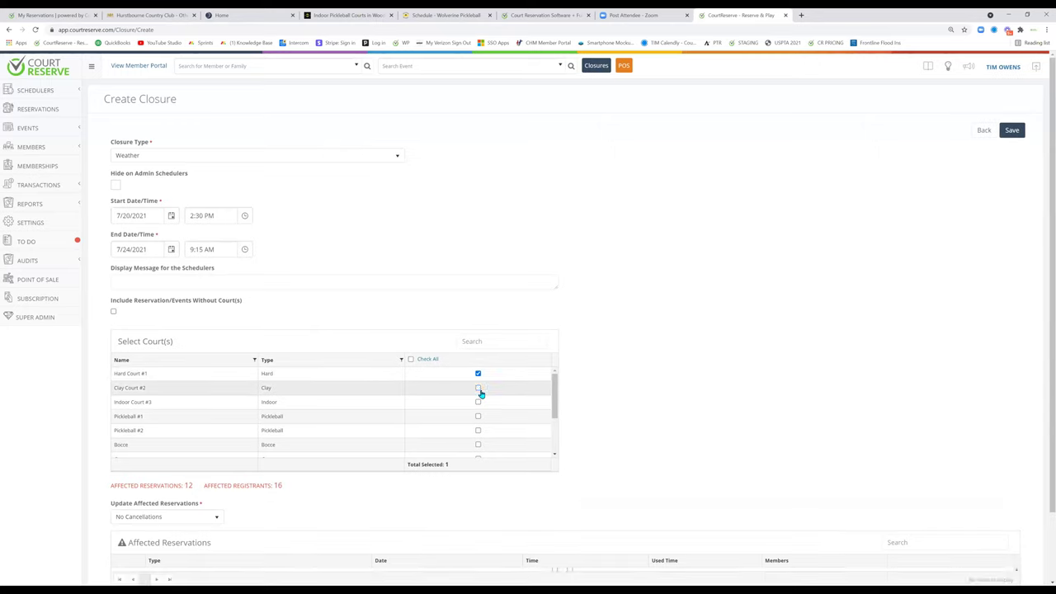
left_click(478, 402)
left_click(478, 416)
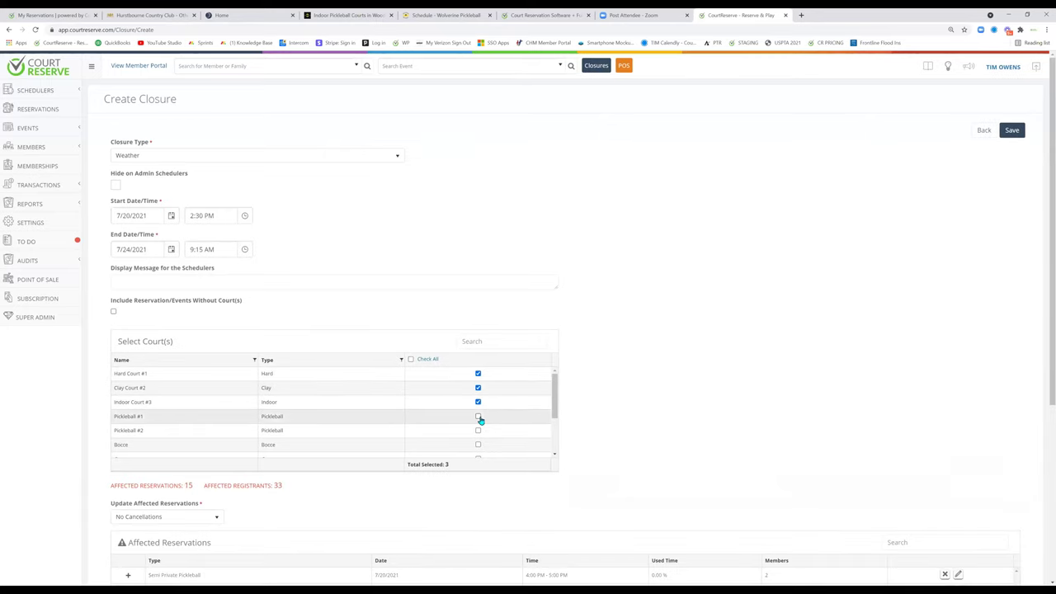
left_click(477, 430)
Examine the registrants of the affected Junior Academy, Backhand Domination and Semi Private Pickleball bookings on July 20.
scroll(752, 329, "down", 4)
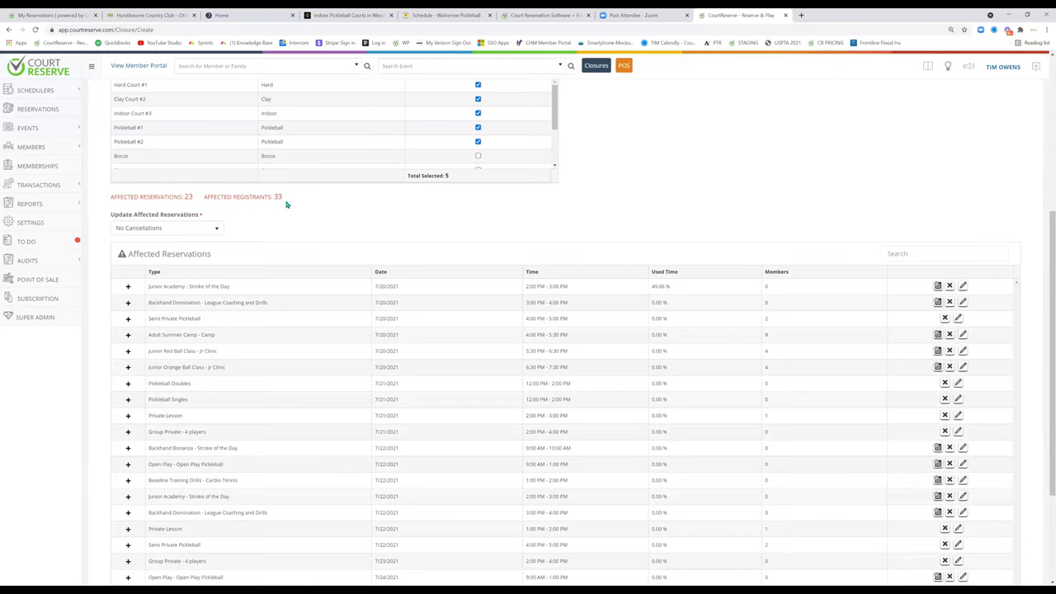
left_click(128, 287)
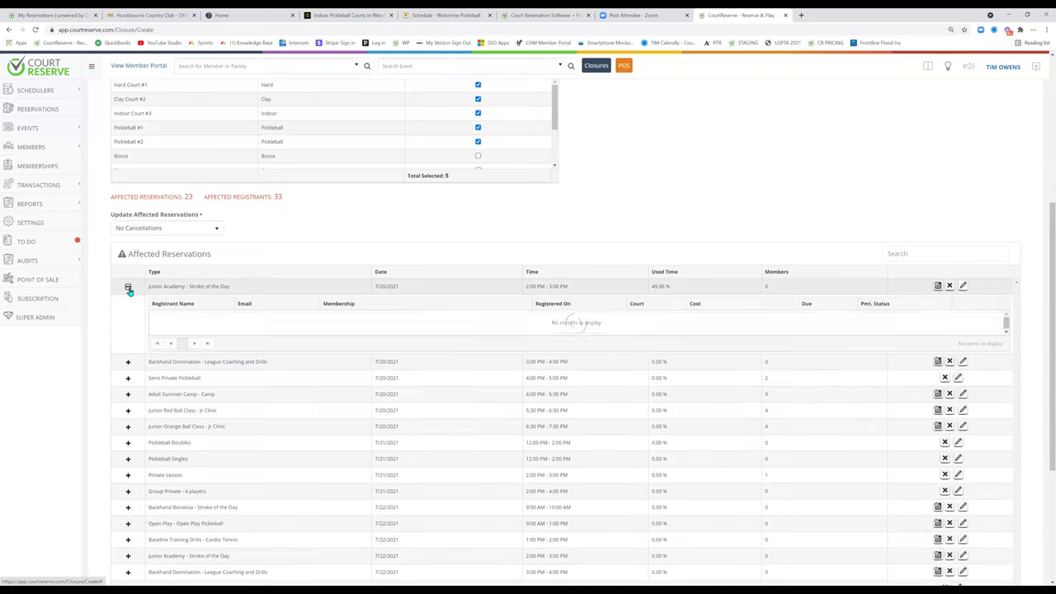
left_click(127, 360)
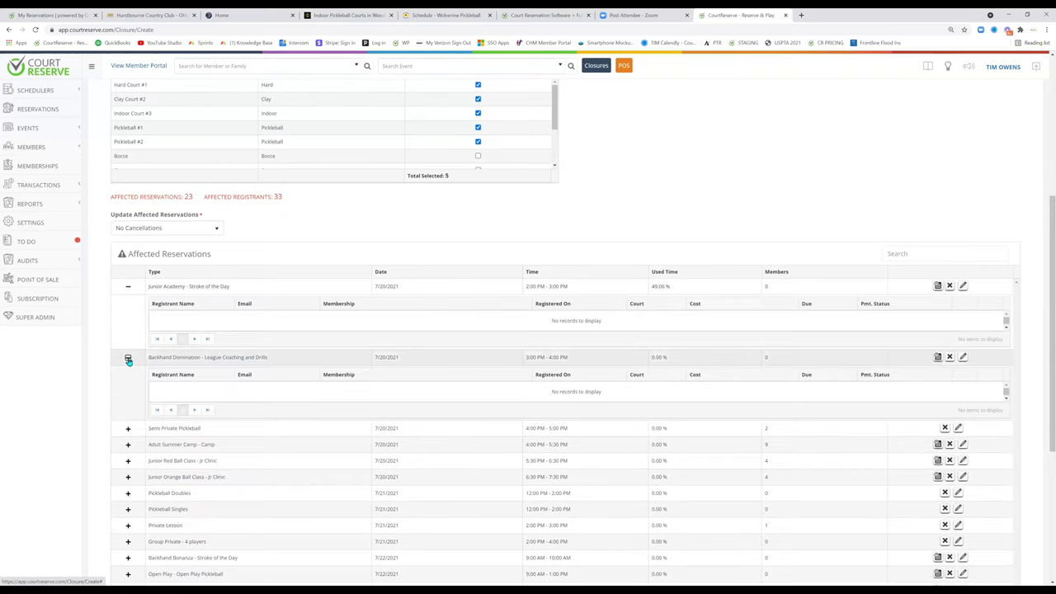
left_click(128, 428)
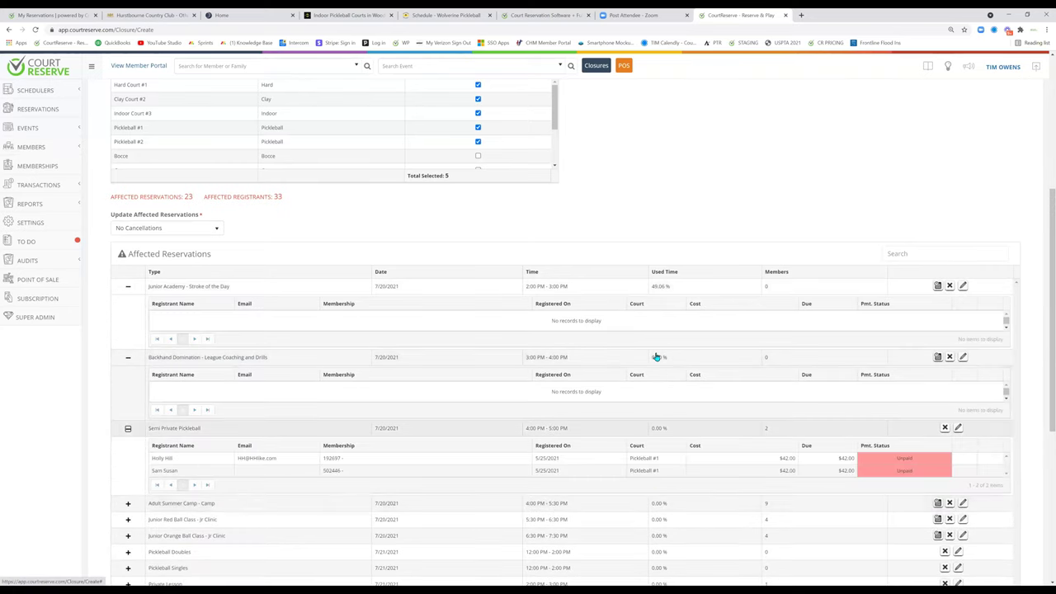
Review the cancellation options for reservations affected by the closure, keeping No Cancellations.
scroll(655, 355, "up", 3)
left_click(185, 435)
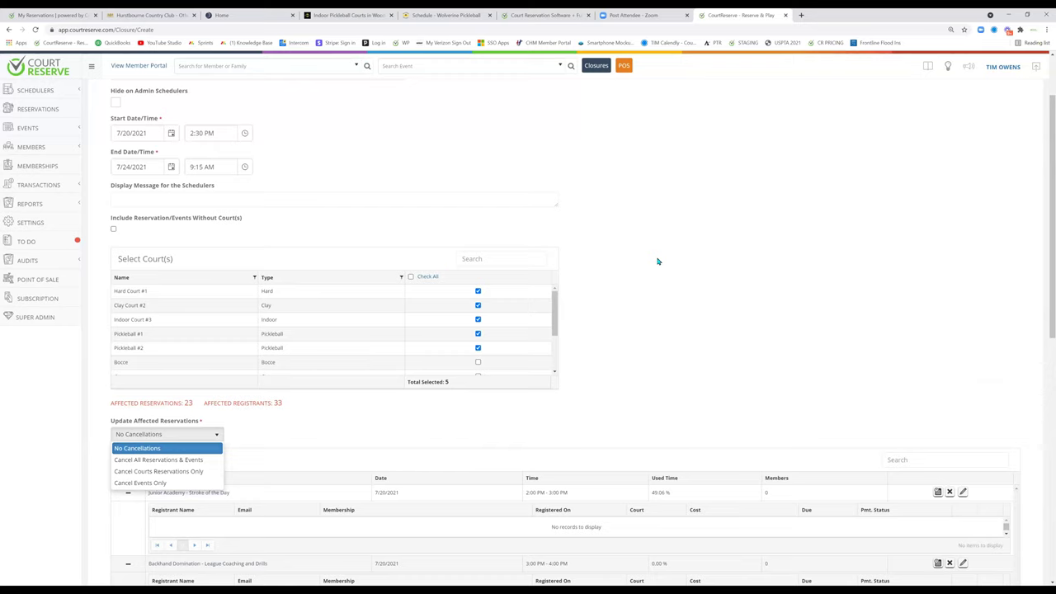
scroll(636, 273, "up", 1)
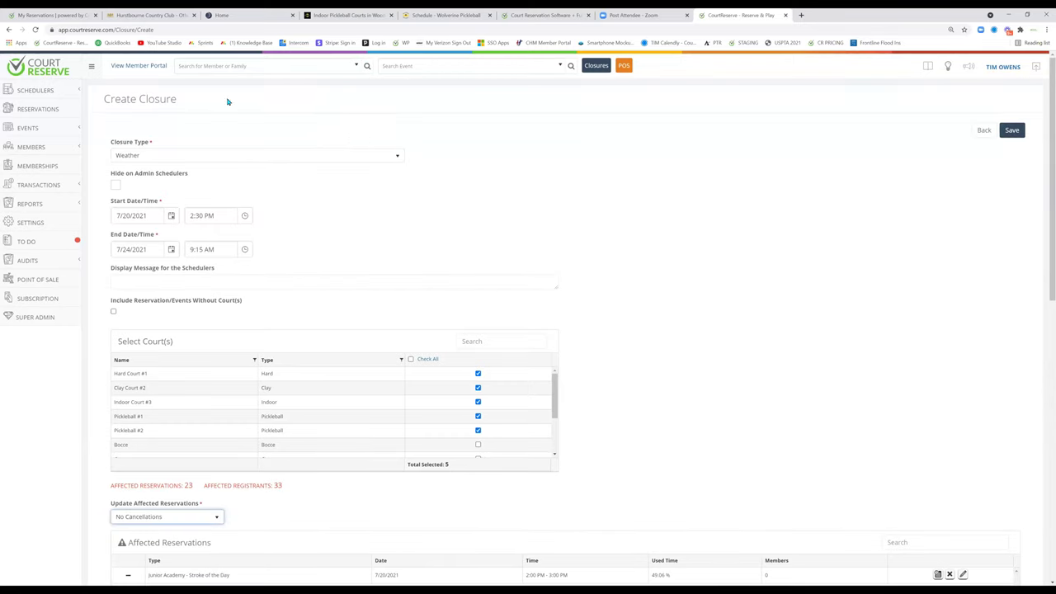
Open the general information of the Junior Orange Ball Class event from the events list.
left_click(30, 131)
left_click(22, 147)
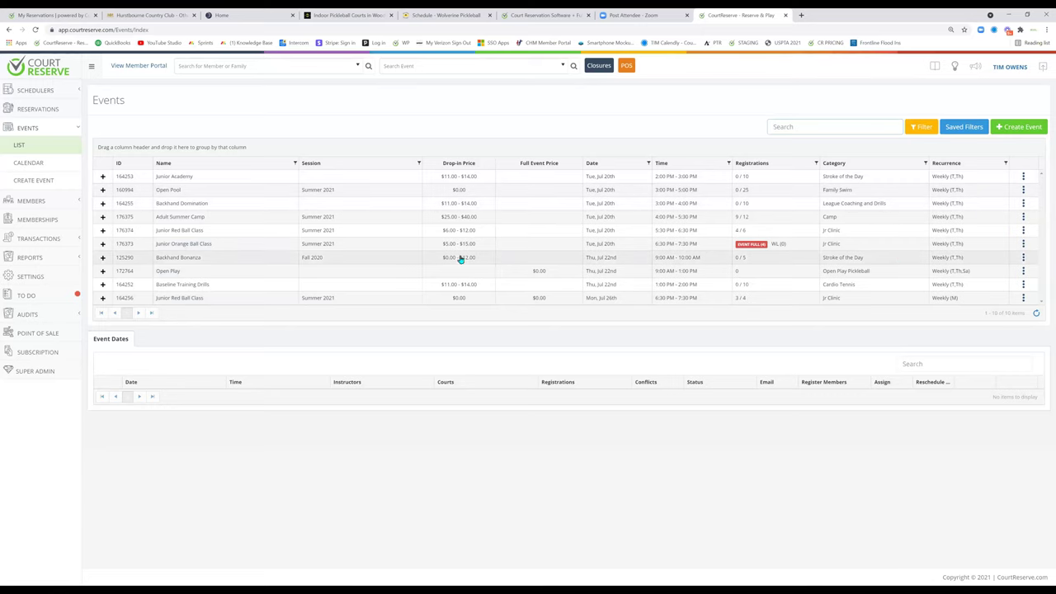
left_click(196, 247)
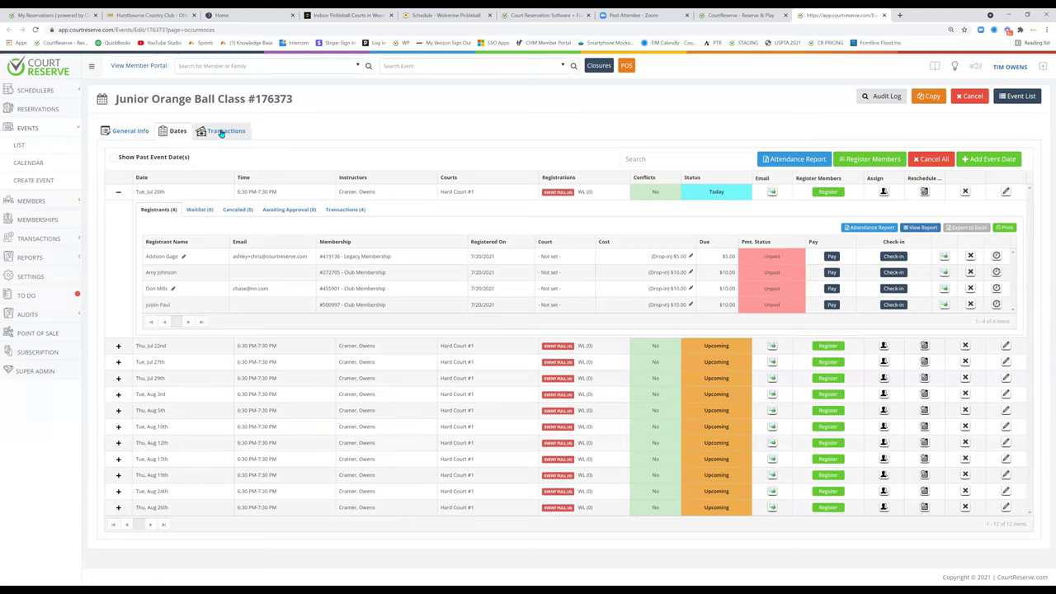
left_click(118, 132)
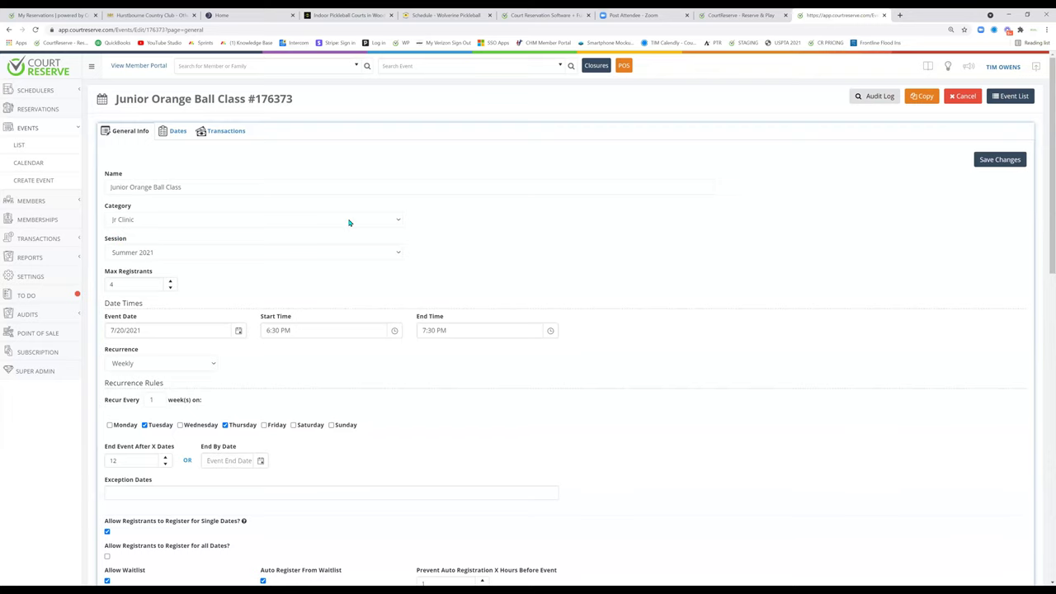
Review the event's name and the available categories, keeping Jr Clinic.
scroll(349, 221, "down", 1)
left_click_drag(193, 105, 101, 108)
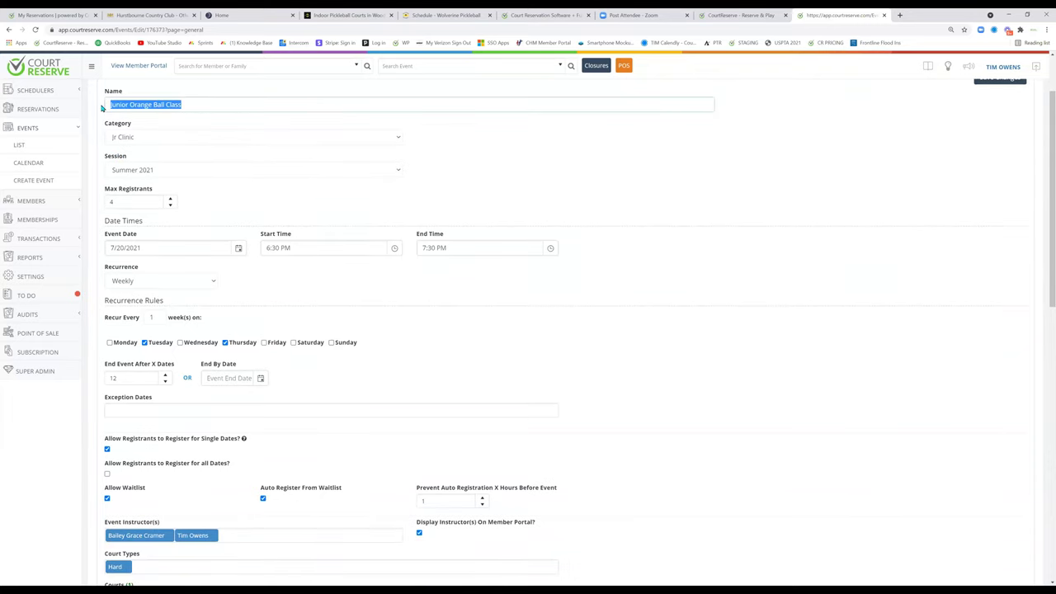
left_click(162, 137)
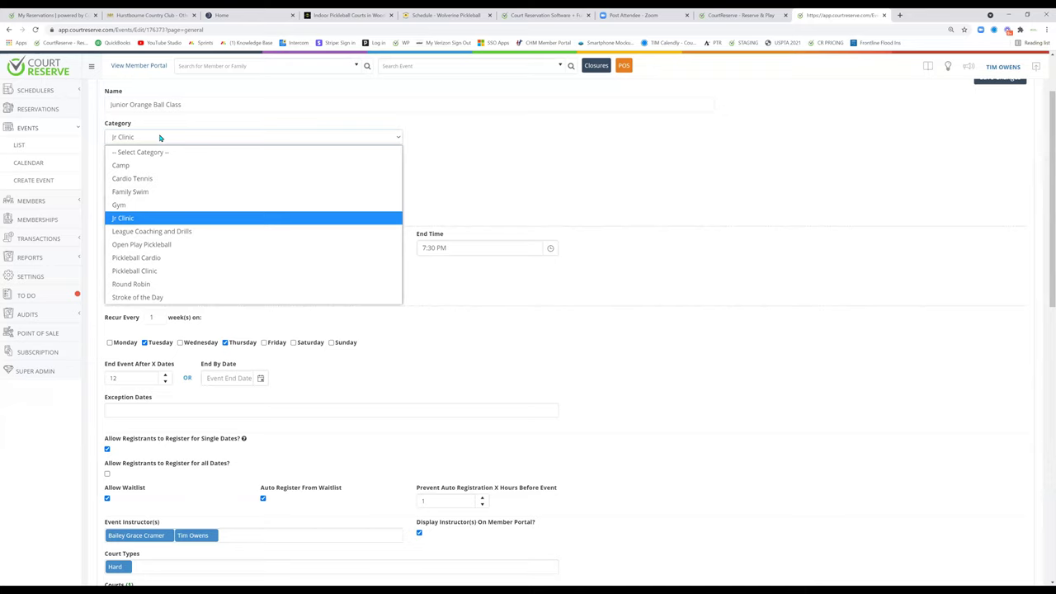
key("End")
key("Up")
key("Up")
key("Up")
key("Up")
key("Up")
key("Up")
key("Up")
key("Up")
key("Up")
key("Up")
key("Escape")
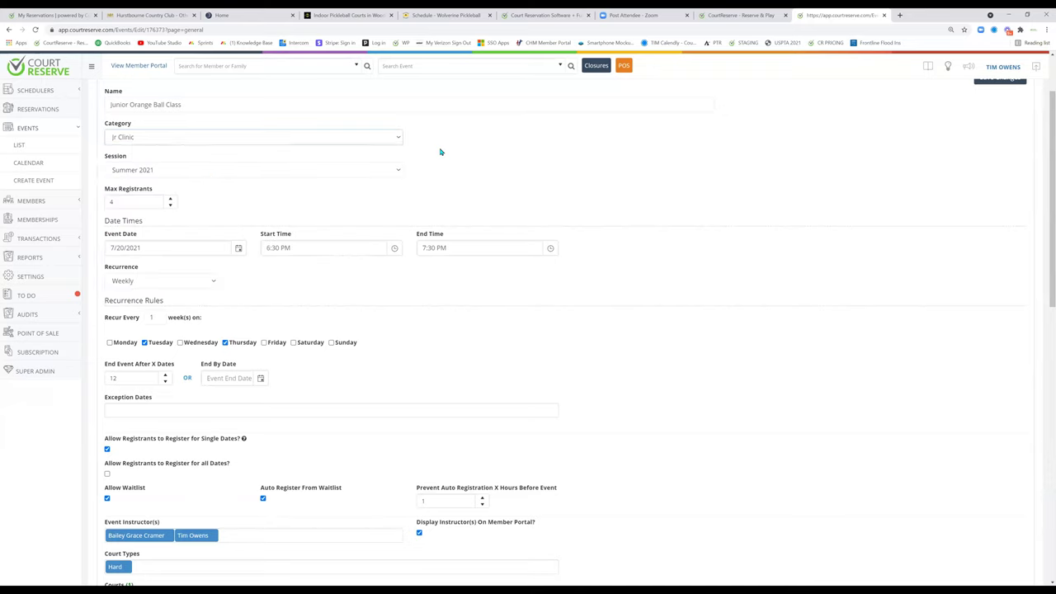
Review the session and recurrence options, keeping Summer 2021 and Weekly.
left_click(181, 170)
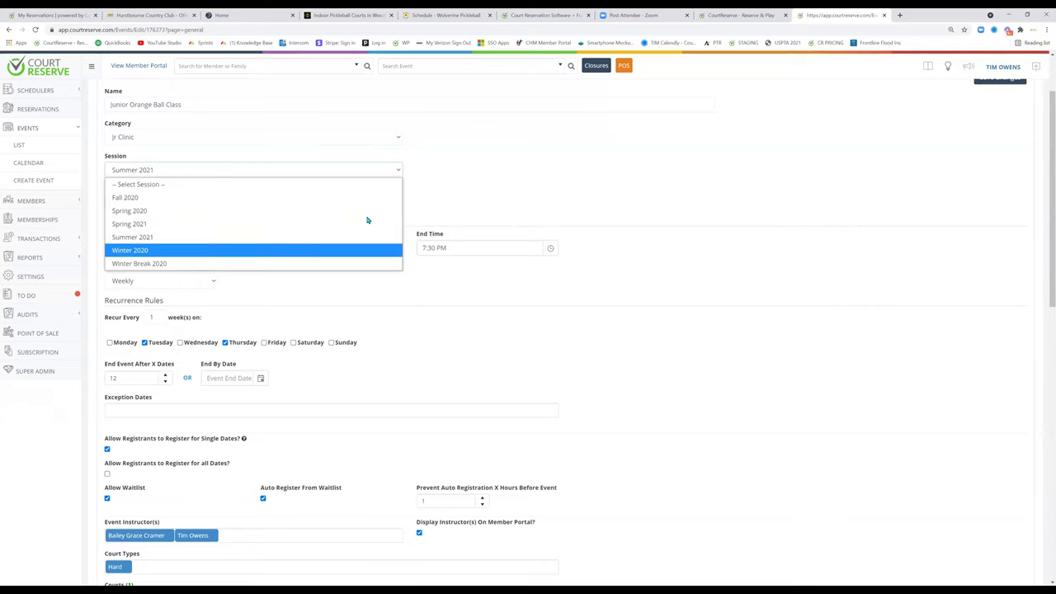
left_click(534, 187)
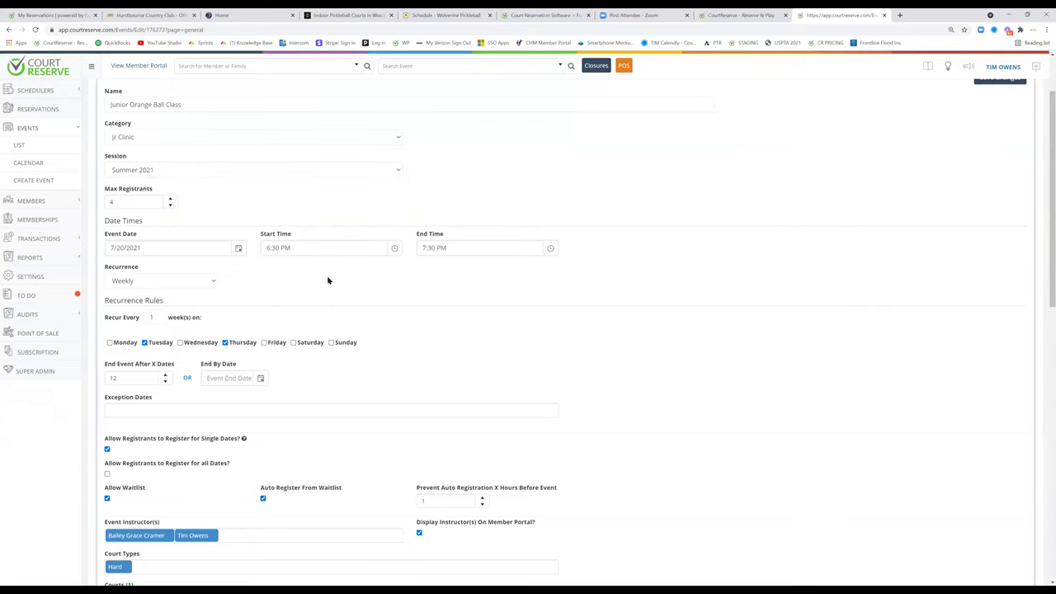
left_click(192, 285)
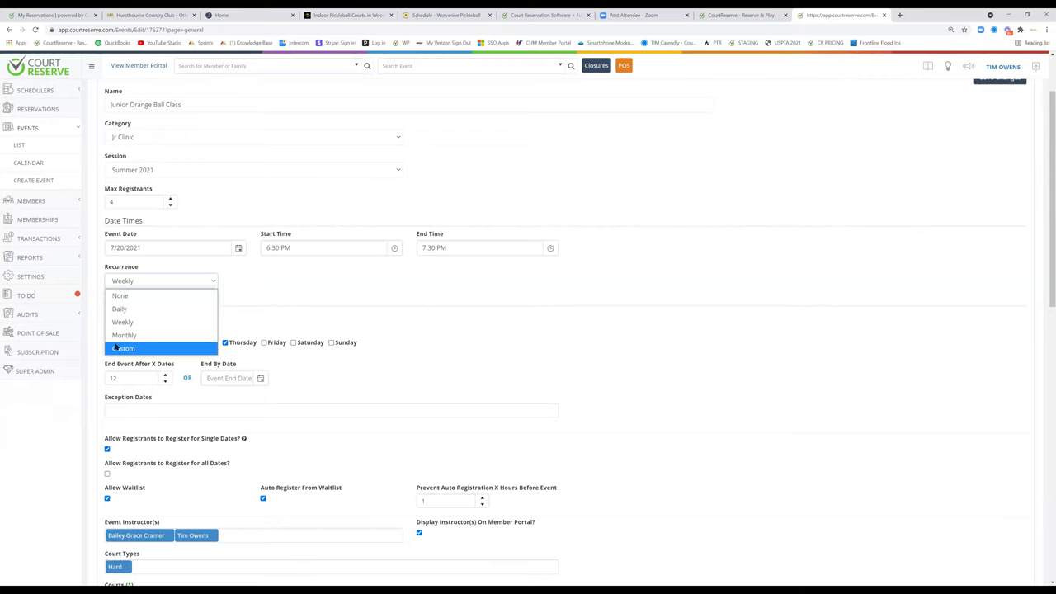
left_click(423, 392)
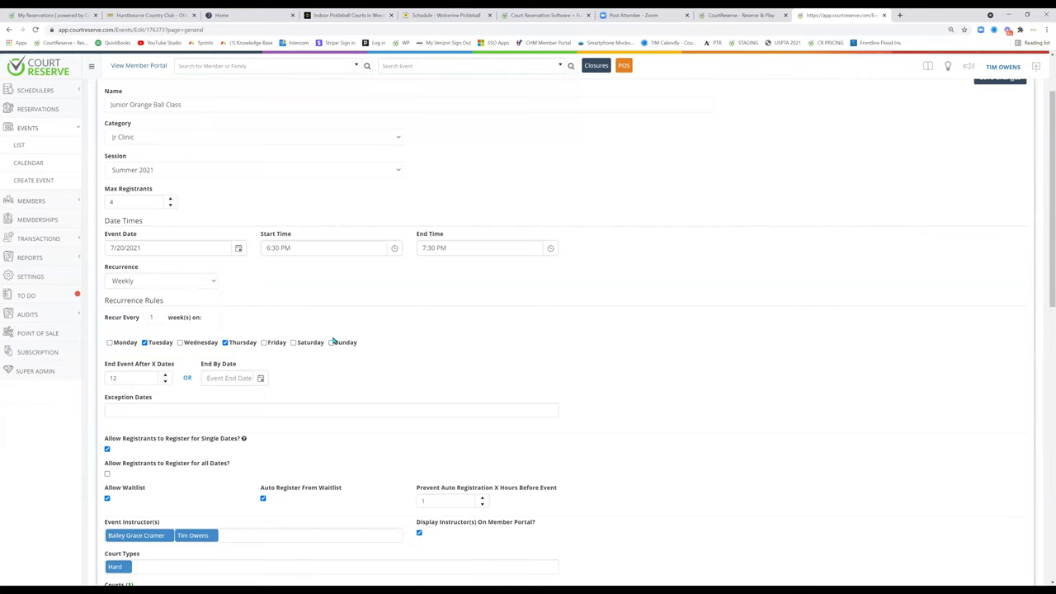
Examine the event's end rule, single-date registration, waitlist settings and available instructors without changing them.
scroll(334, 341, "down", 2)
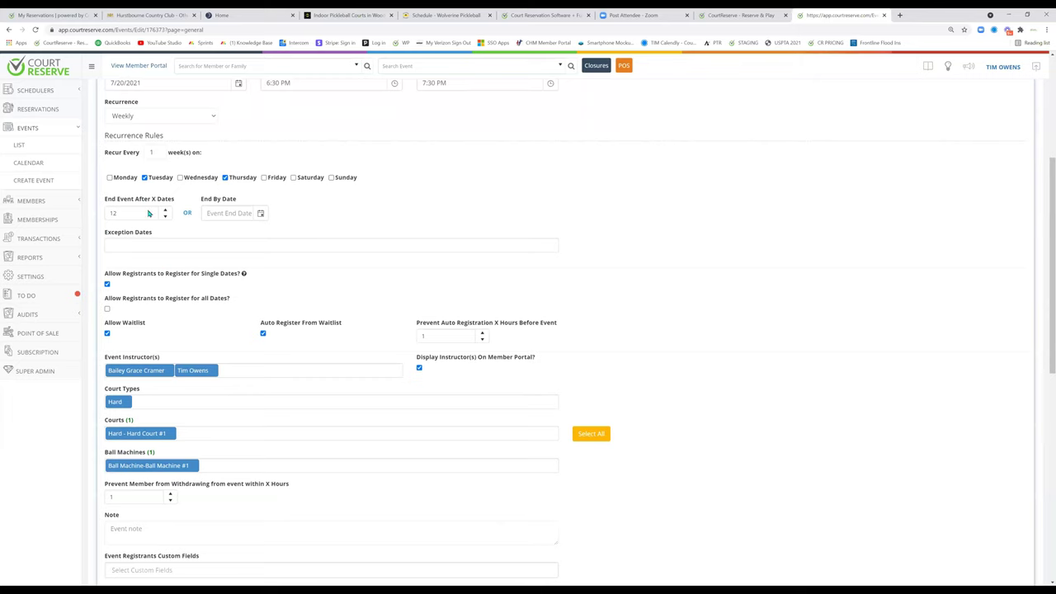
mouse_move(244, 275)
scroll(150, 292, "down", 1)
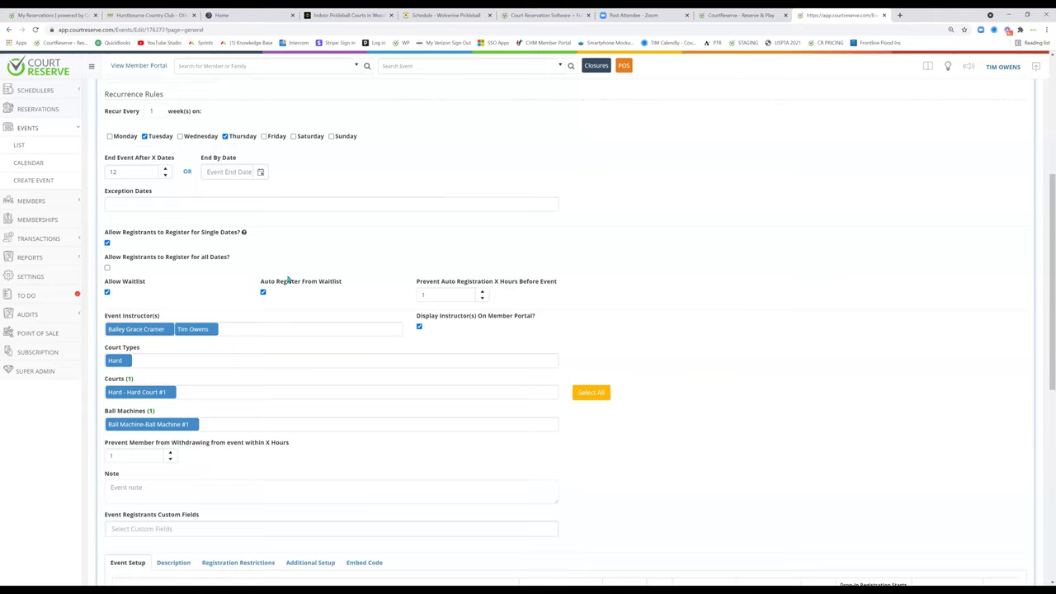
left_click_drag(345, 283, 259, 285)
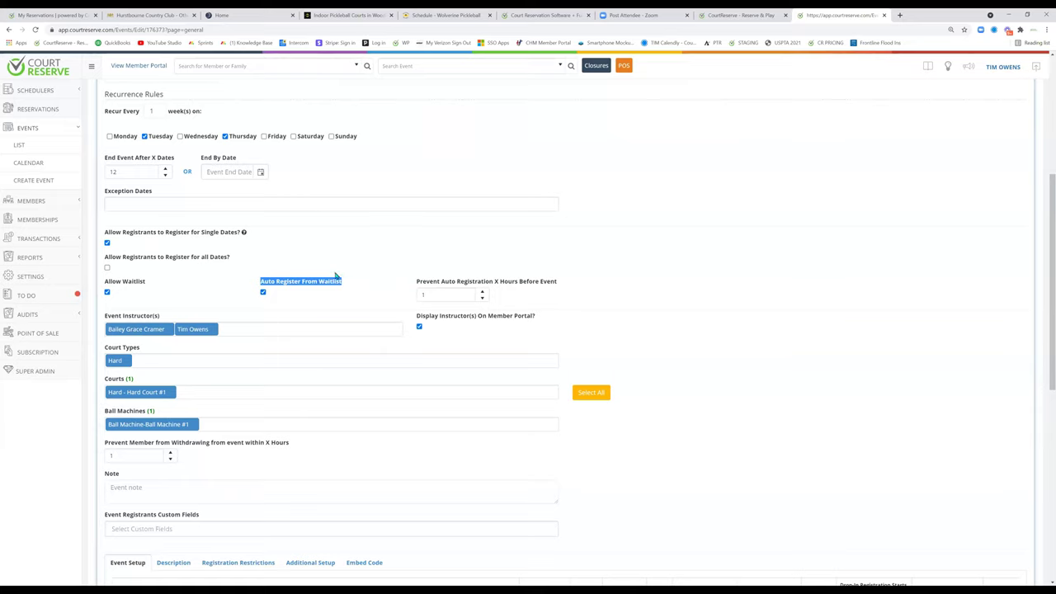
left_click(310, 339)
left_click(308, 330)
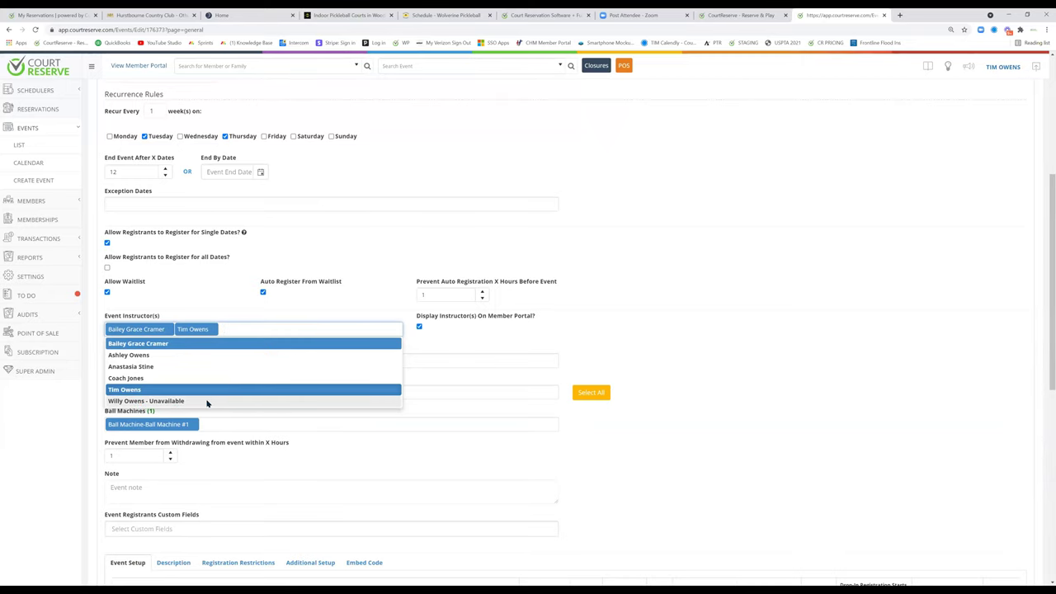
left_click(365, 449)
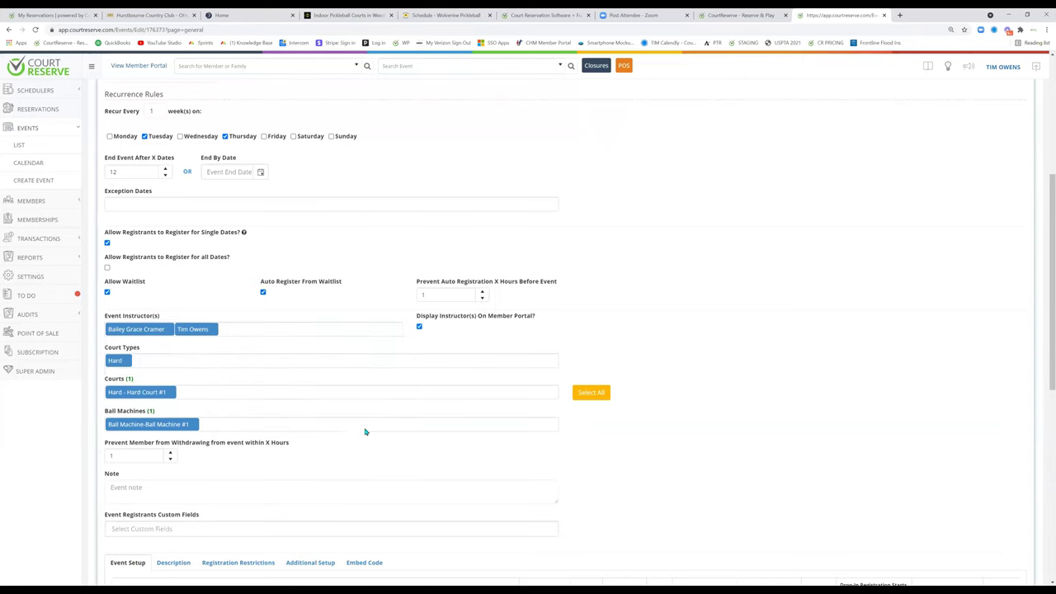
Review the drop-in prices and registration settings for each membership type in the event setup.
scroll(328, 356, "down", 2)
scroll(314, 330, "down", 3)
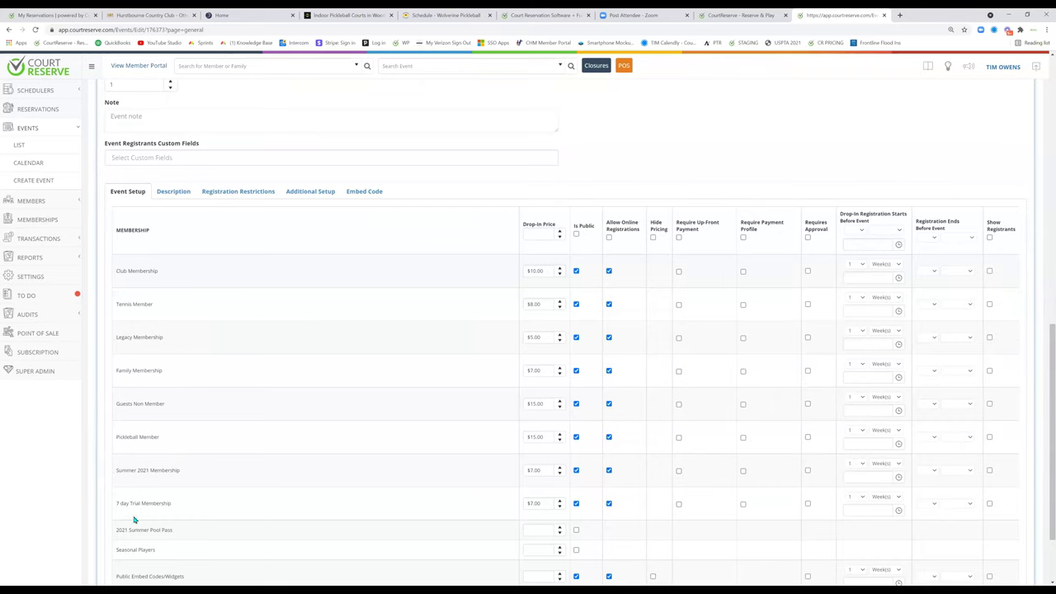
scroll(197, 336, "down", 2)
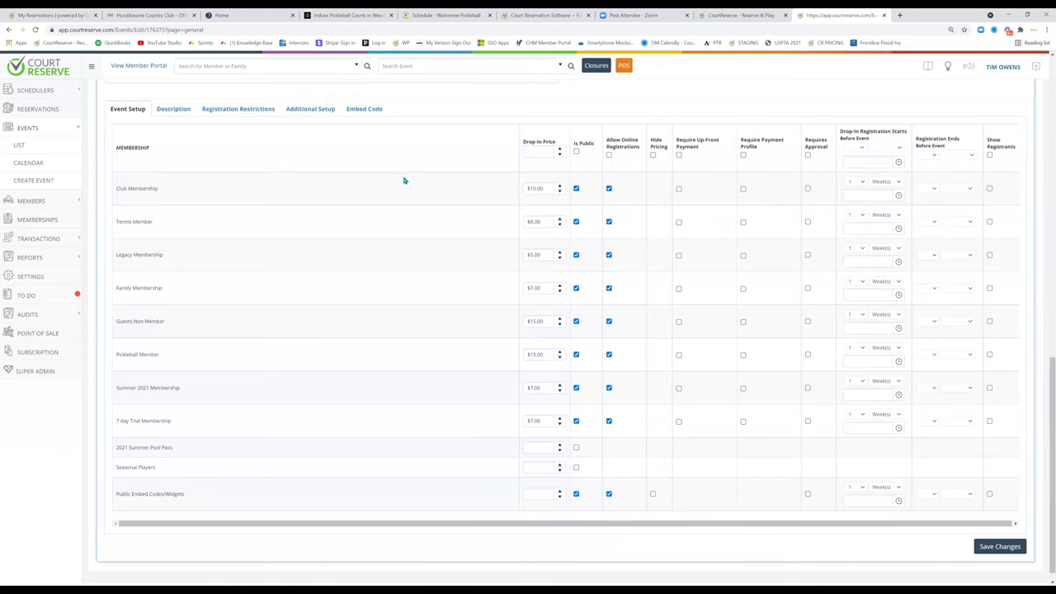
left_click_drag(551, 189, 520, 190)
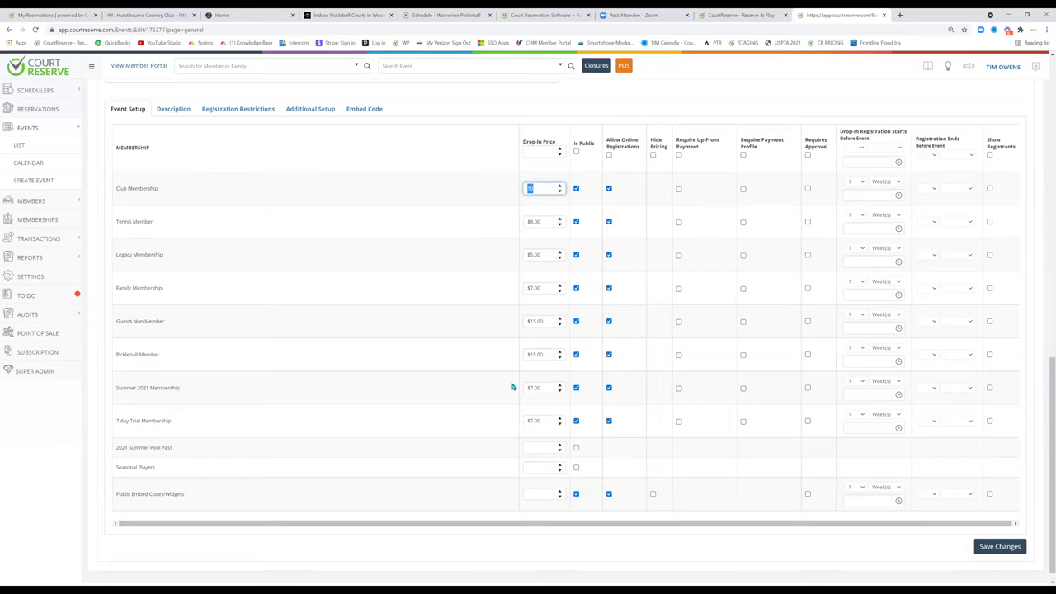
Disallow online registrations for Legacy Membership in the event setup.
left_click_drag(692, 278, 693, 289)
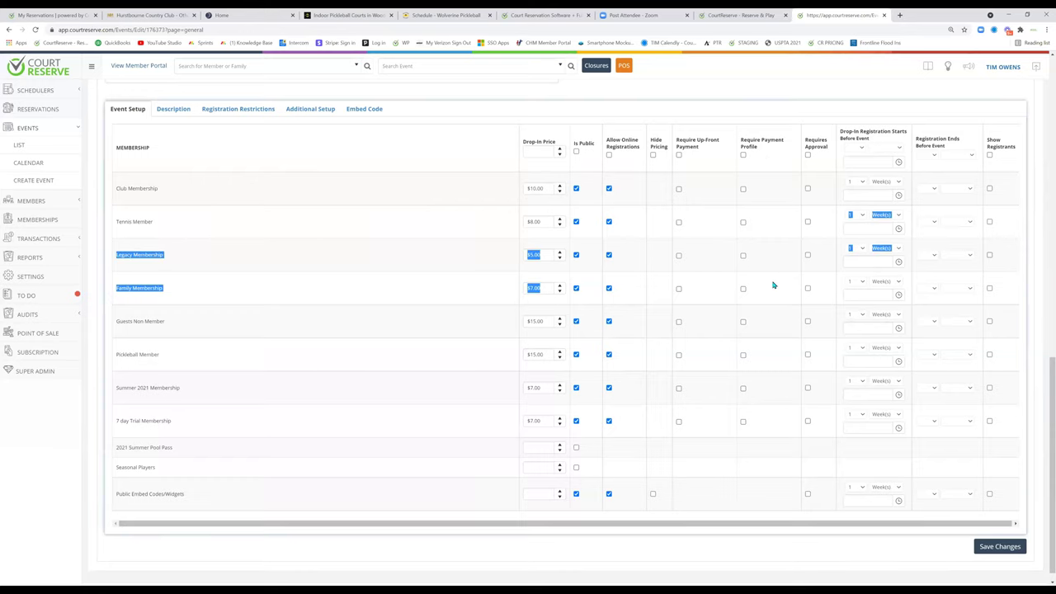
left_click(608, 259)
left_click(607, 256)
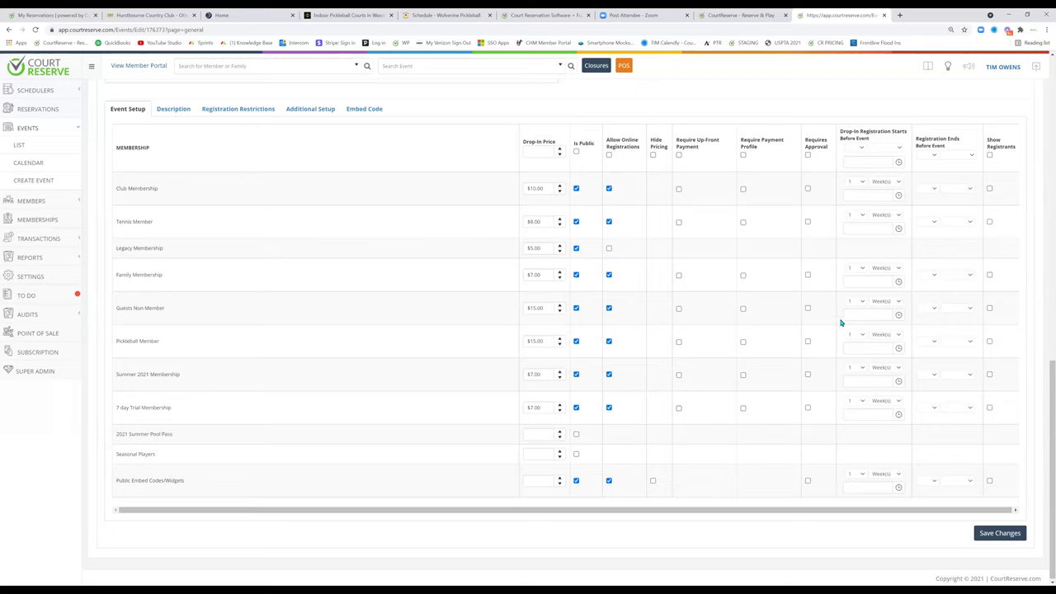
Review the additional setup's disclosure and revenue category options, keeping No Disclosure and an empty revenue category.
scroll(871, 377, "up", 3)
scroll(595, 306, "down", 3)
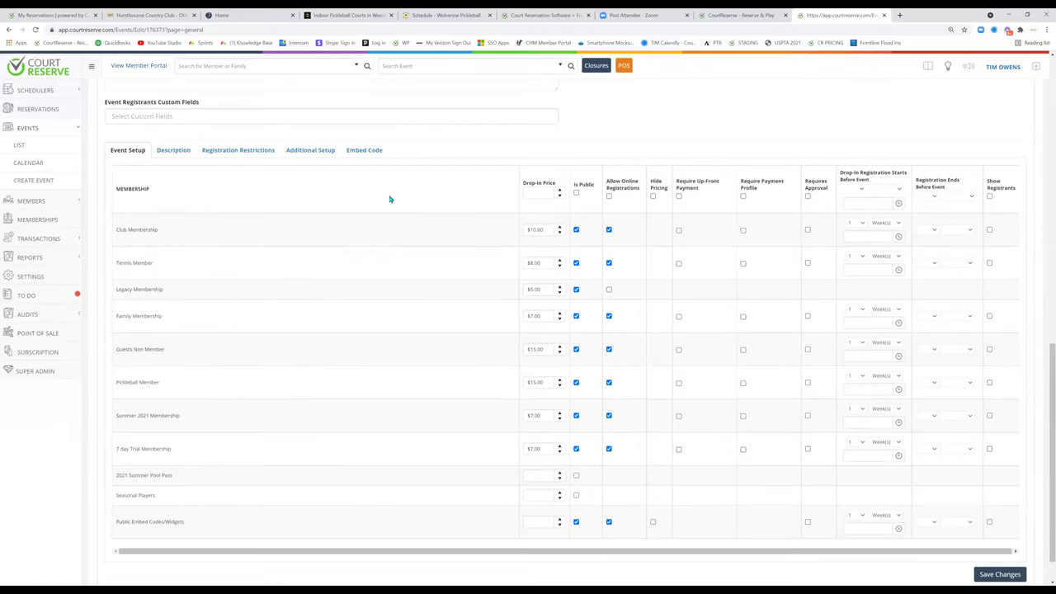
left_click(306, 151)
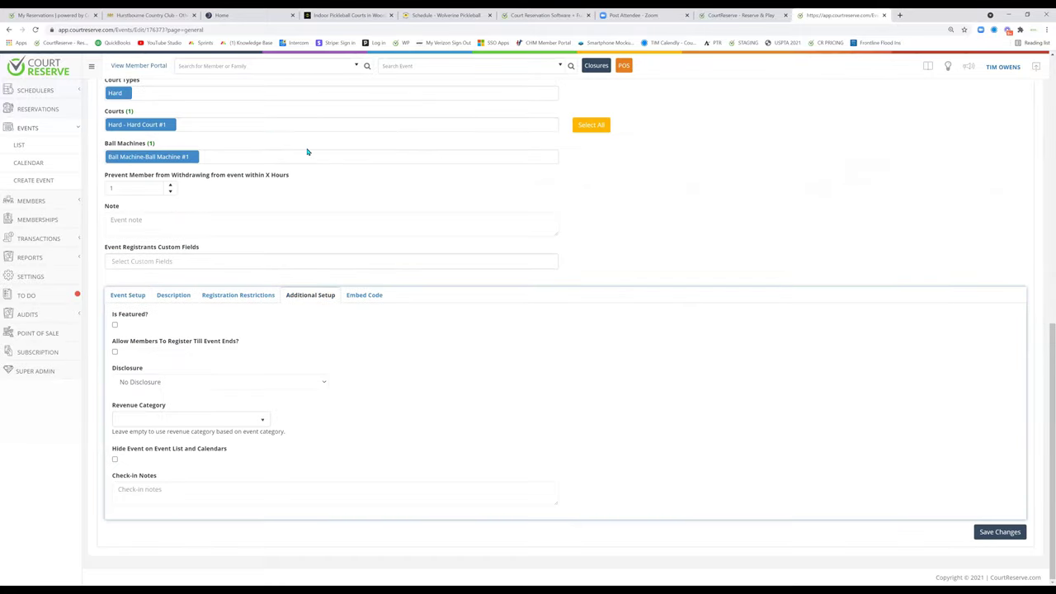
left_click(179, 385)
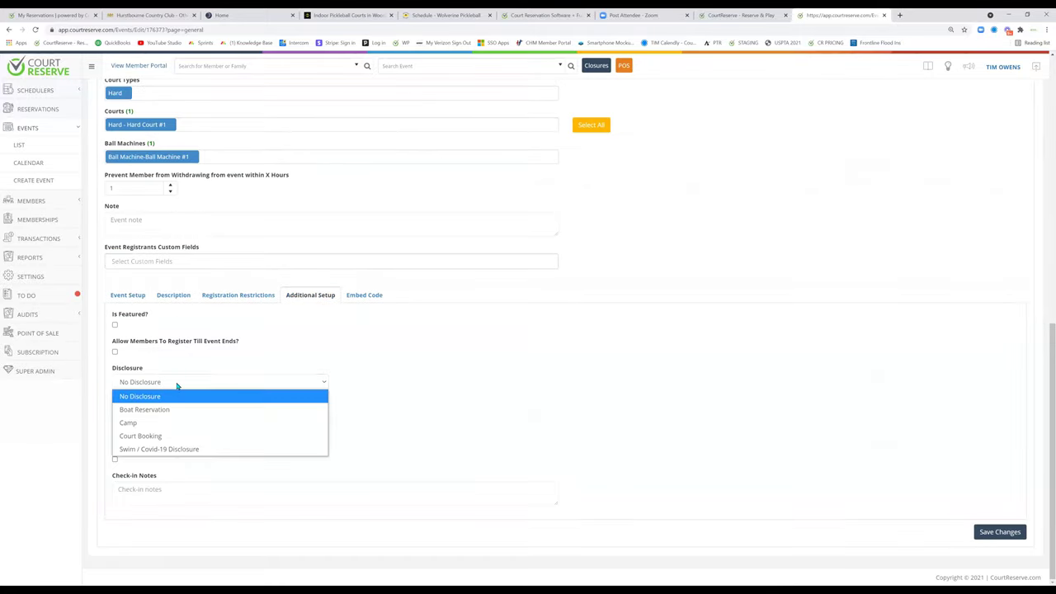
left_click(391, 427)
left_click(207, 419)
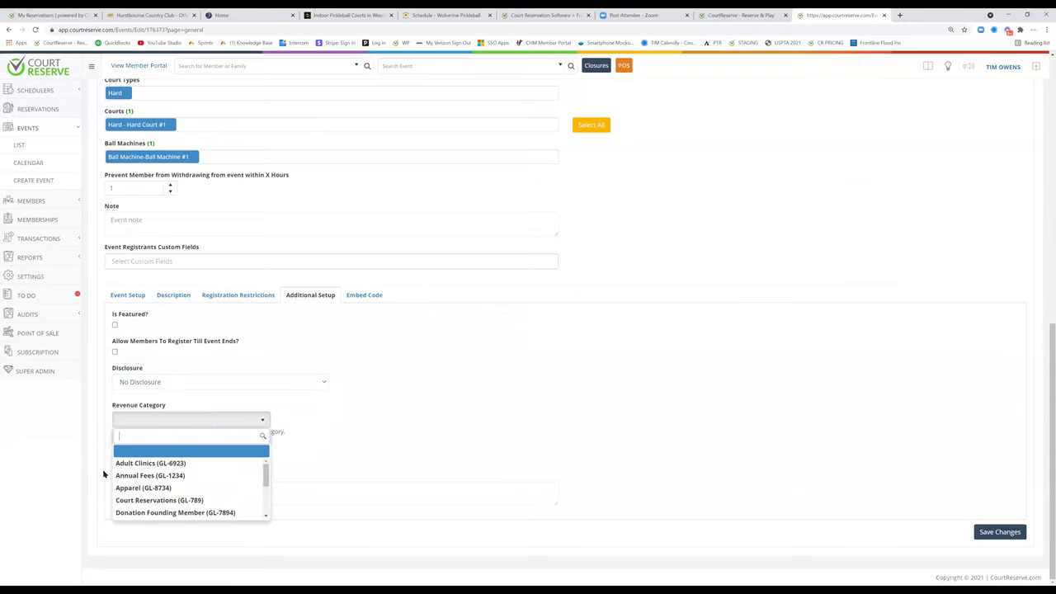
left_click(376, 447)
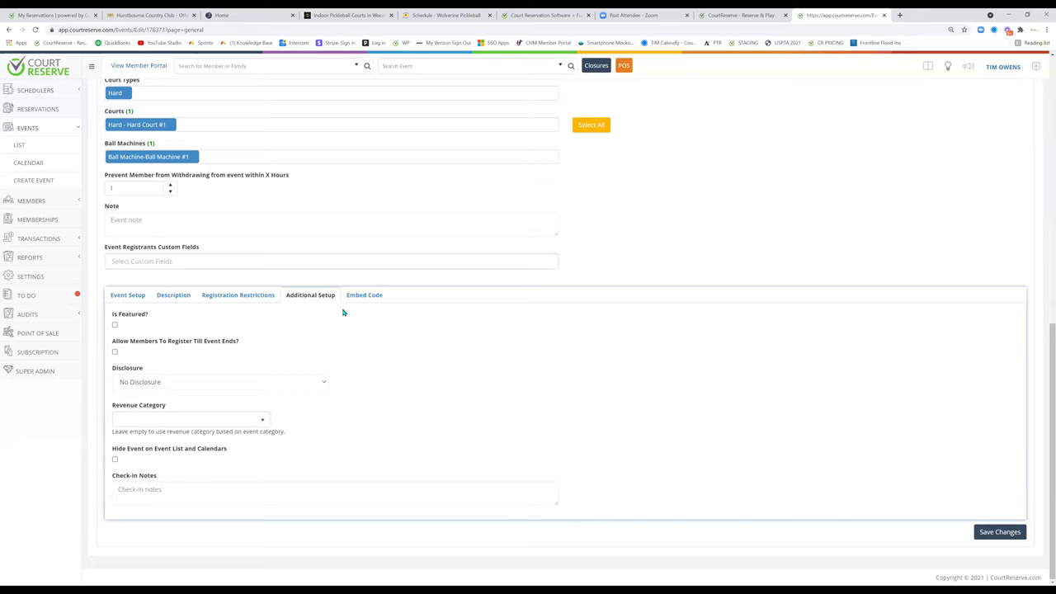
Restrict registration to the USAPA Pickleball Rating category with allowed ratings 4.0 and 4.5.
left_click(248, 297)
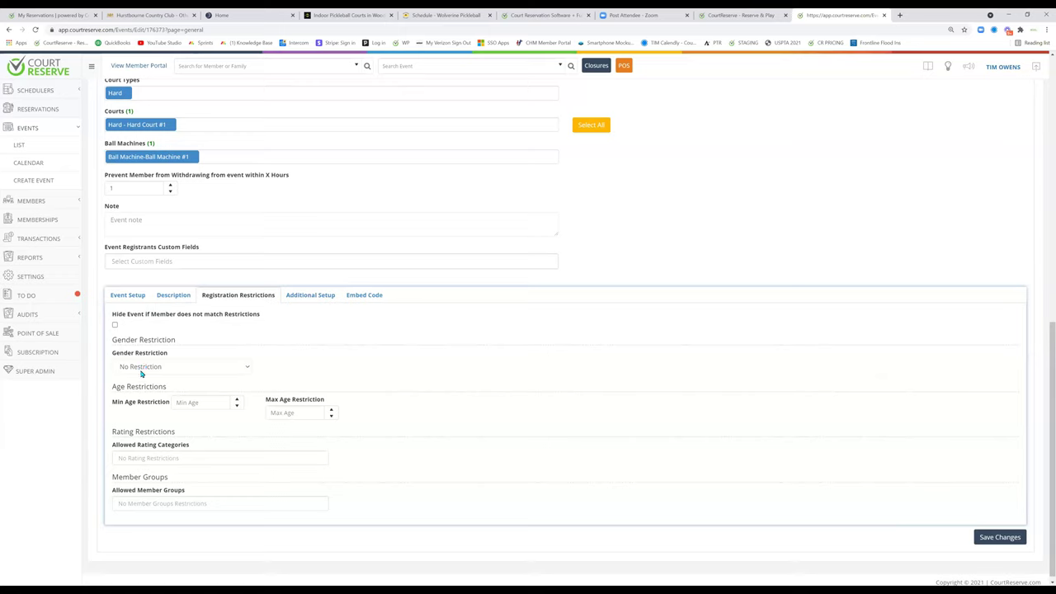
left_click(176, 456)
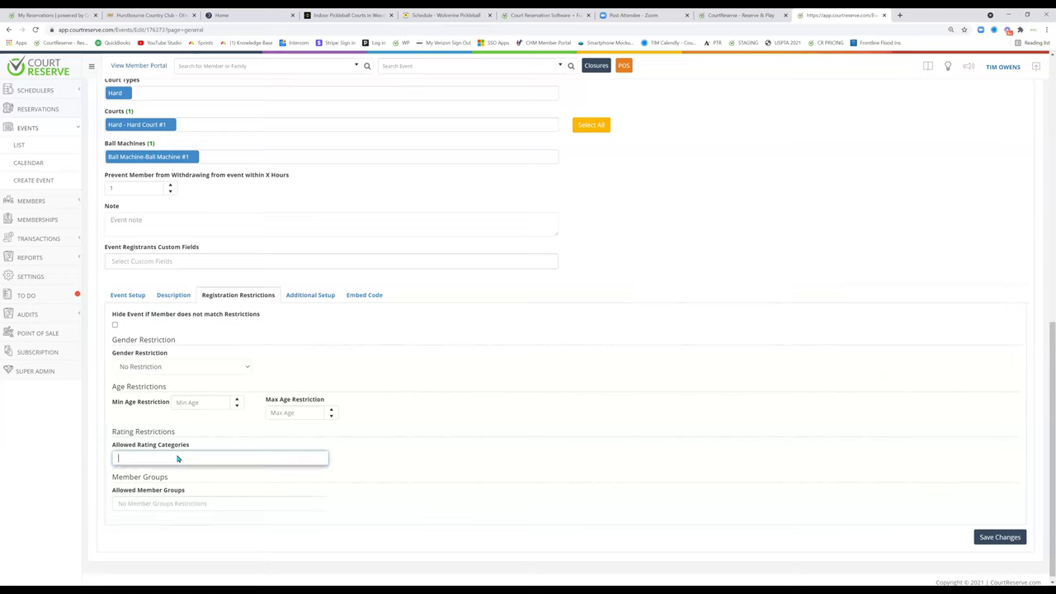
left_click(180, 484)
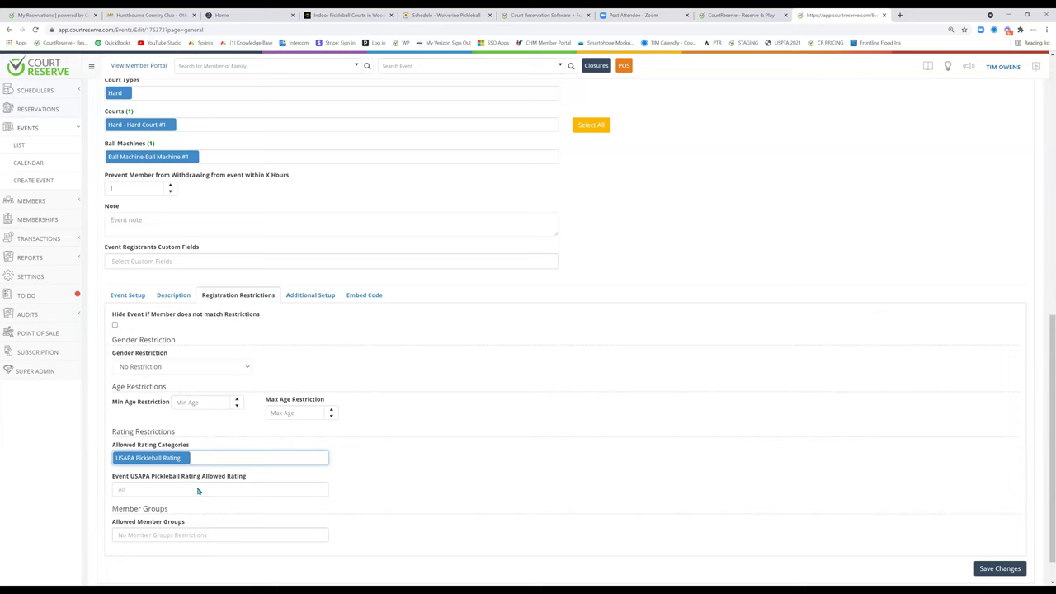
left_click(198, 491)
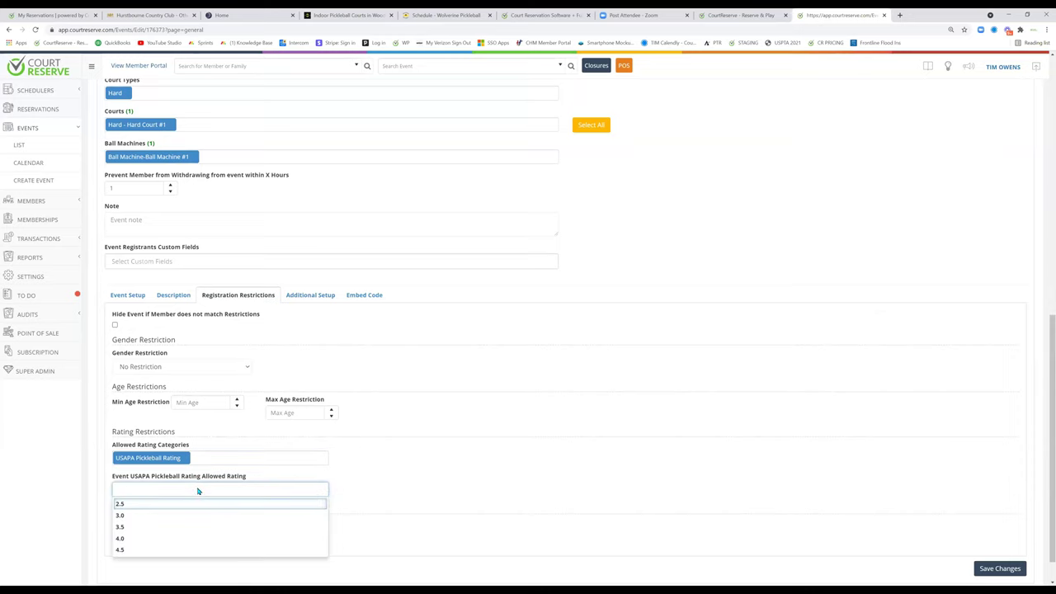
left_click(120, 537)
left_click(152, 490)
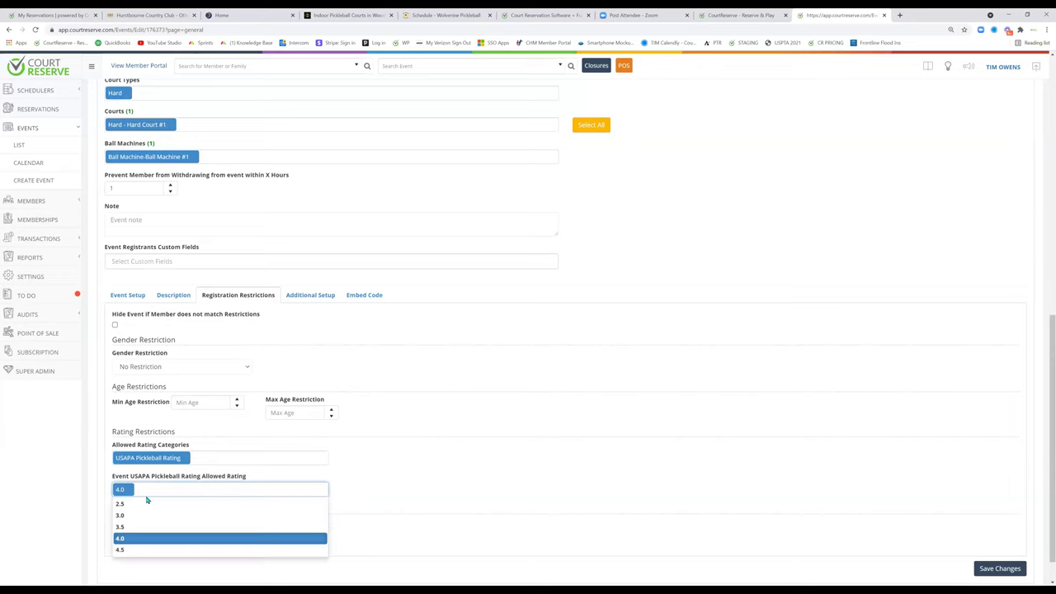
left_click(124, 550)
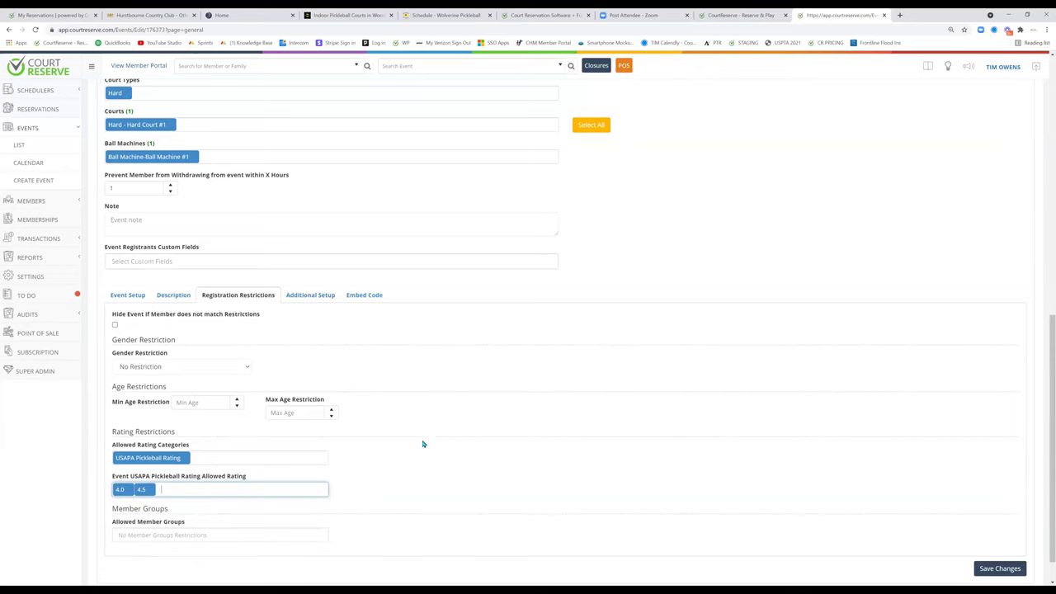
Allow only the HOP member group and hide the event from members who do not match the restrictions.
scroll(422, 445, "down", 1)
left_click(123, 497)
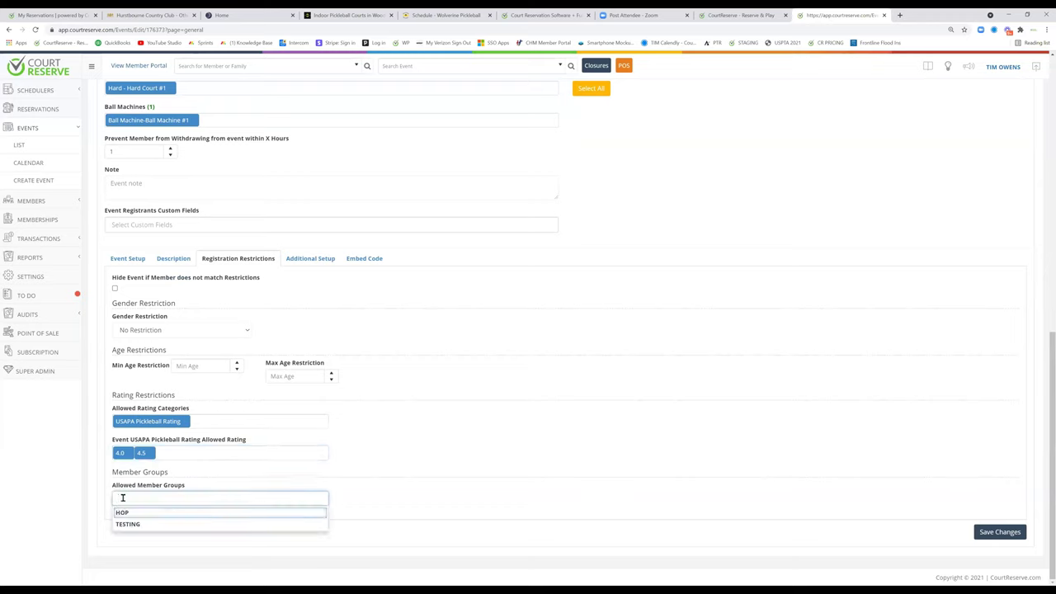
left_click(124, 518)
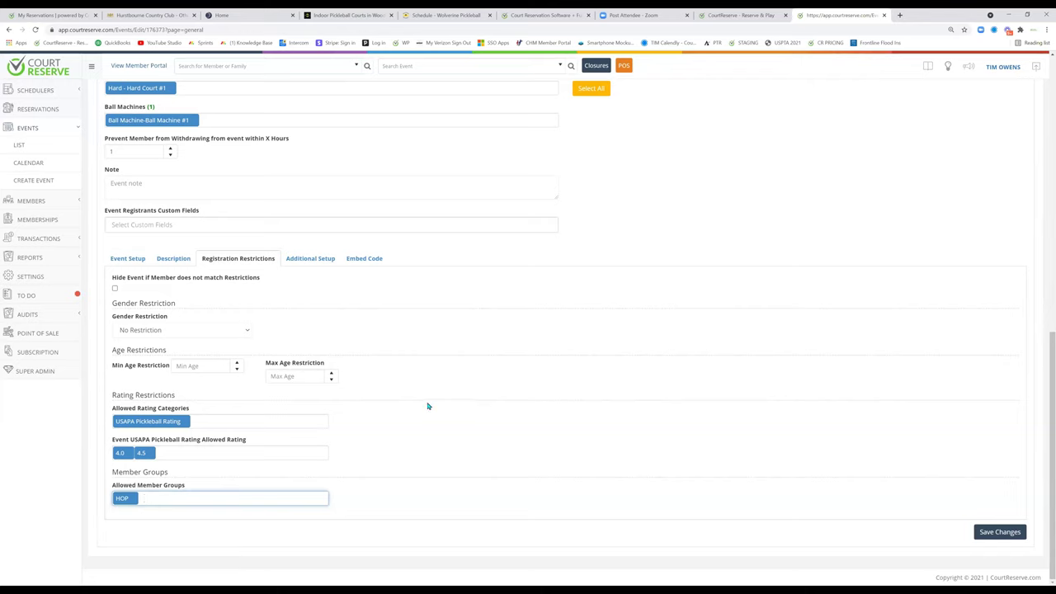
left_click(114, 288)
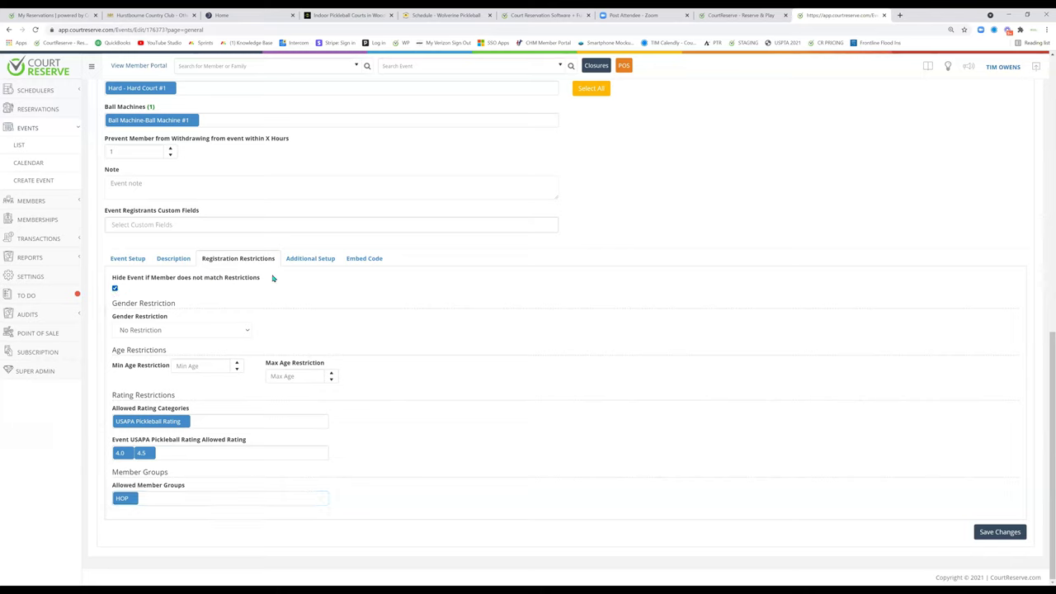
triple_click(144, 279)
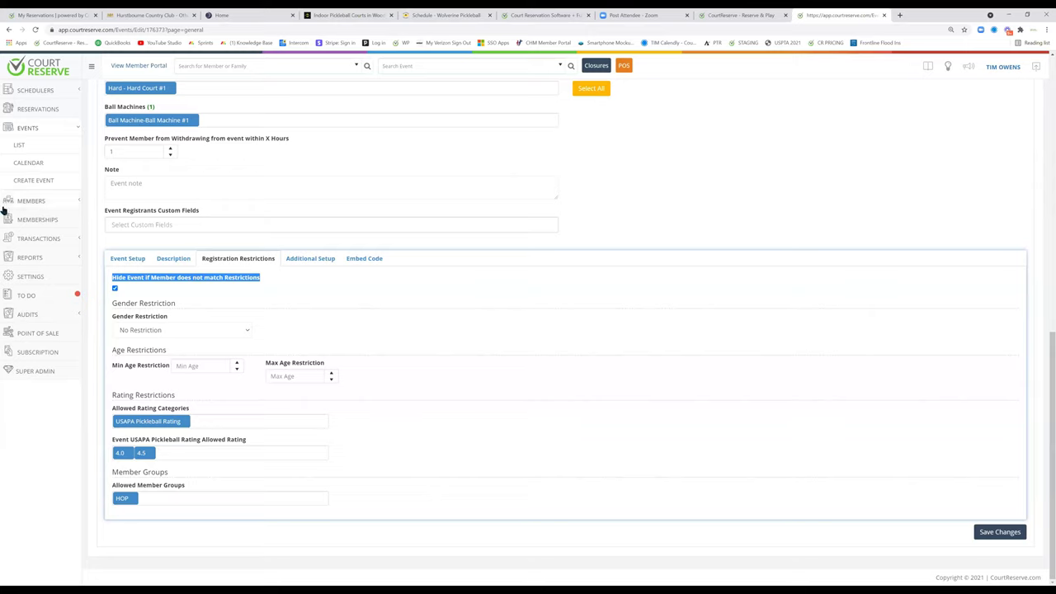
Examine the individual and family membership plans, including the icon marking the 7 day Trial Membership.
left_click(45, 225)
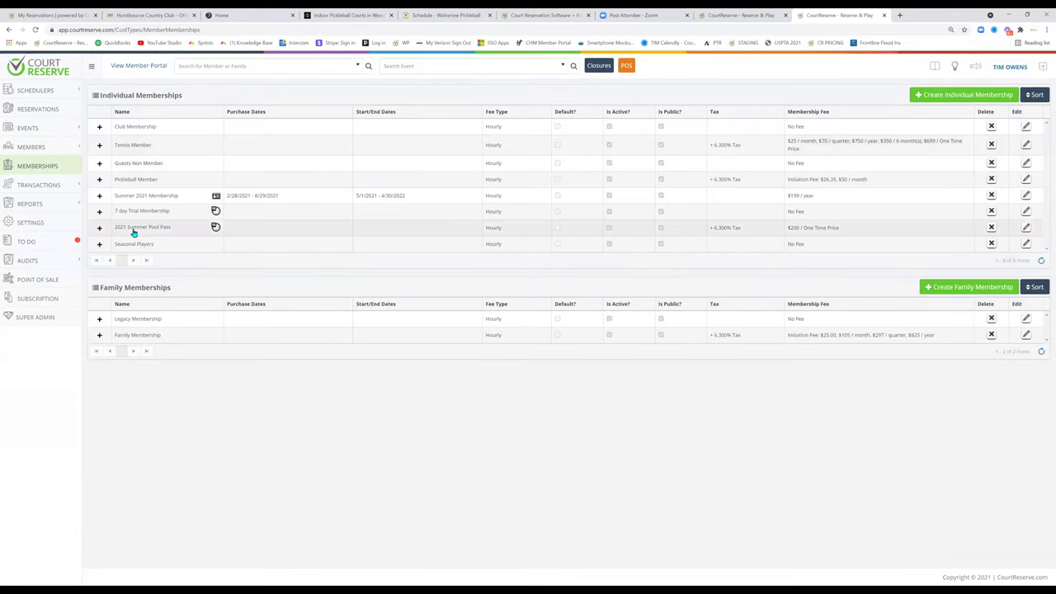
mouse_move(215, 211)
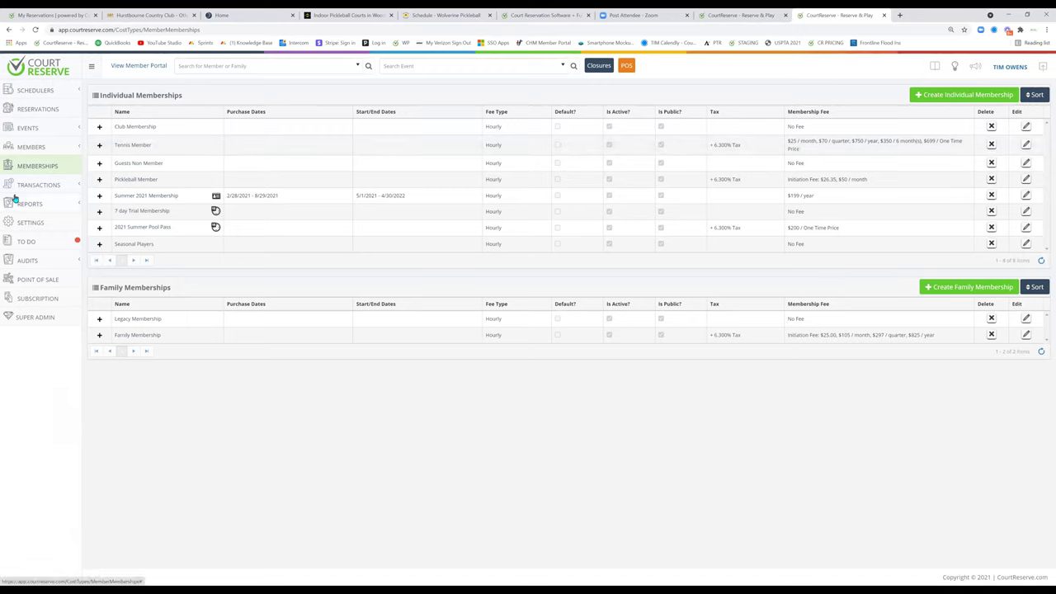
Review the transaction list's filters and the unpaid transactions starting 7/20/2021.
left_click(44, 187)
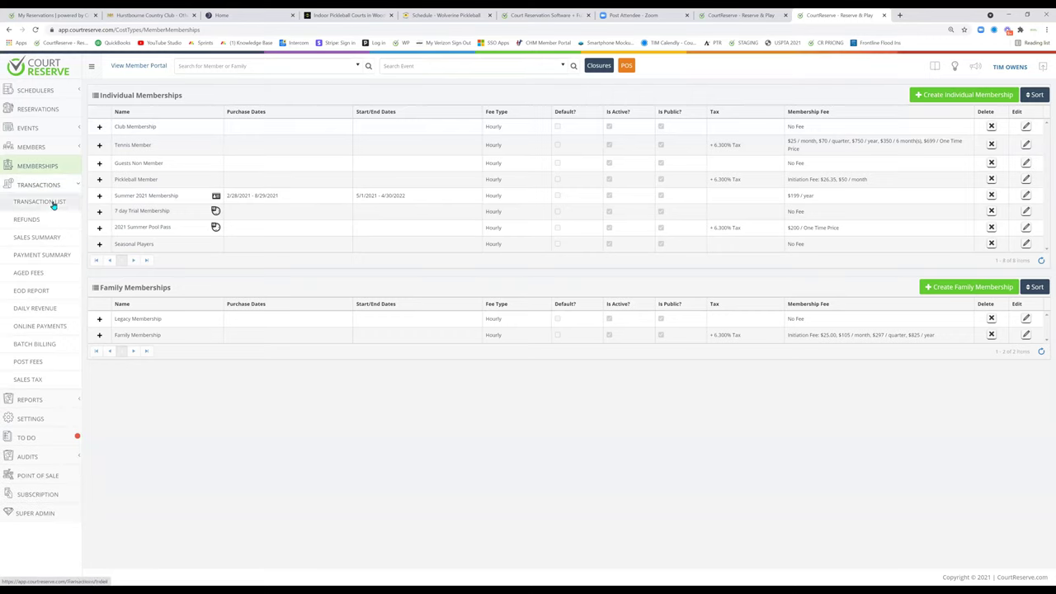
left_click(53, 205)
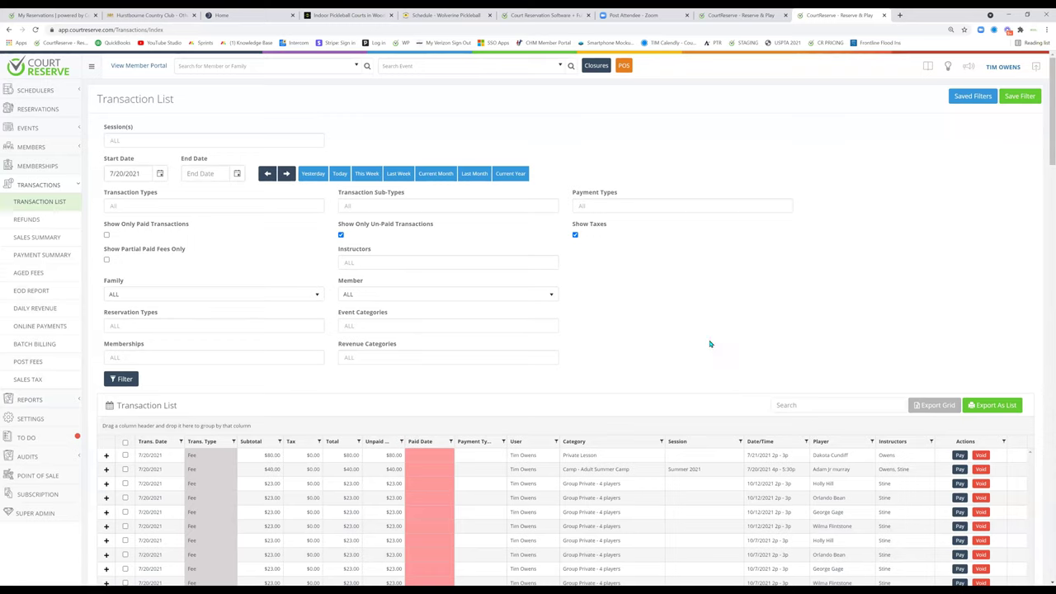
scroll(708, 346, "down", 3)
scroll(669, 293, "down", 3)
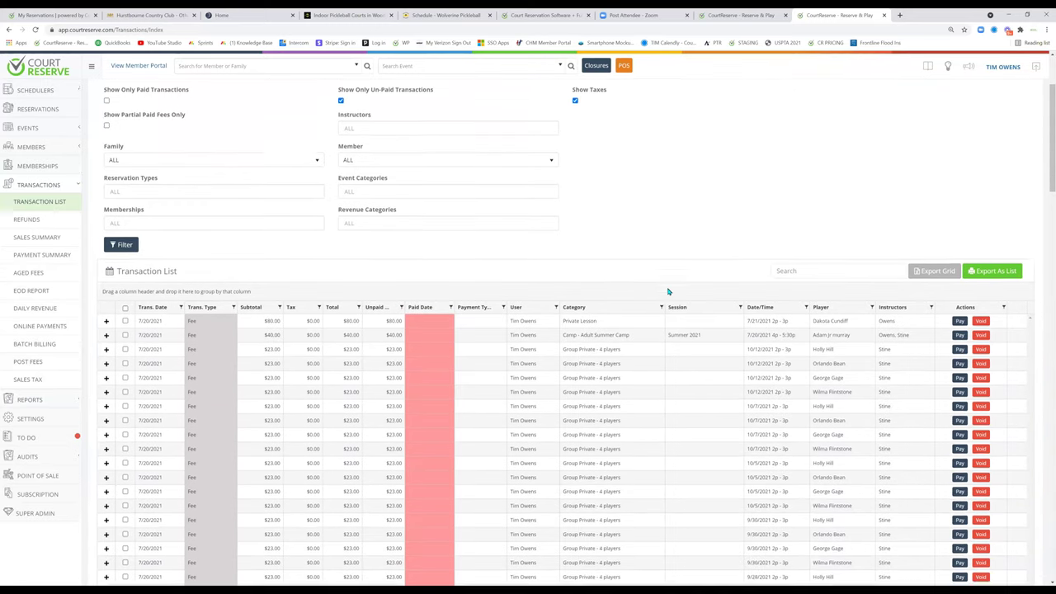
scroll(594, 375, "down", 2)
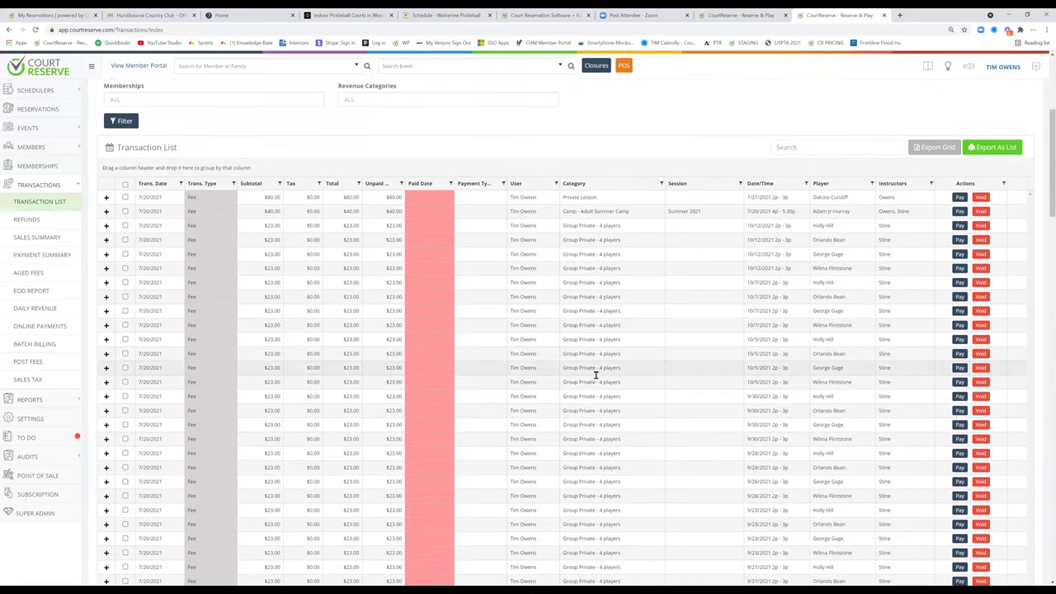
scroll(594, 367, "up", 8)
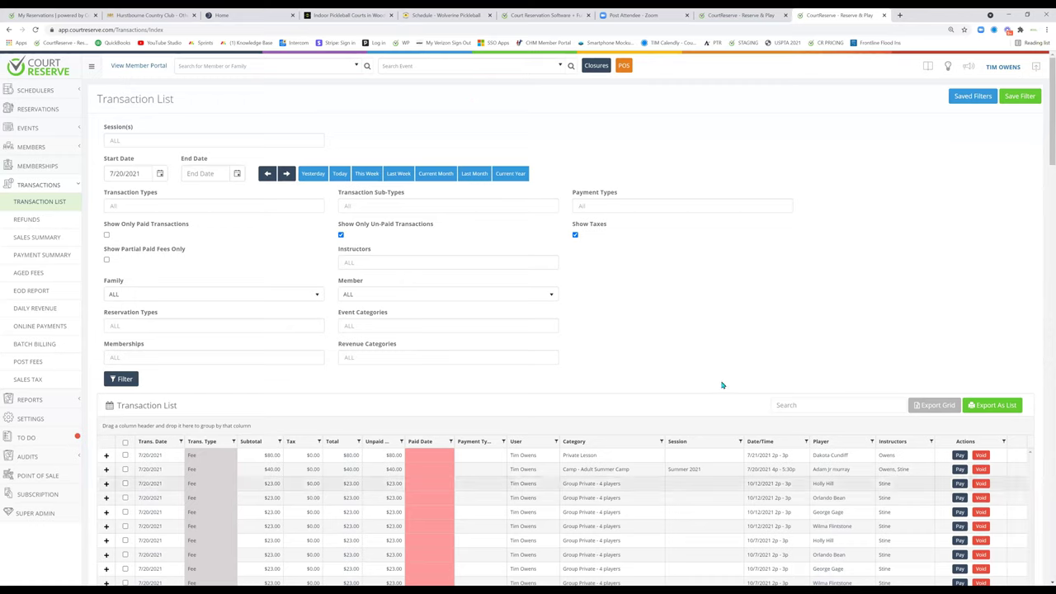
View the Sales Summary by event category and reservation type, and the EOD Report for 7/20/2021.
left_click(34, 238)
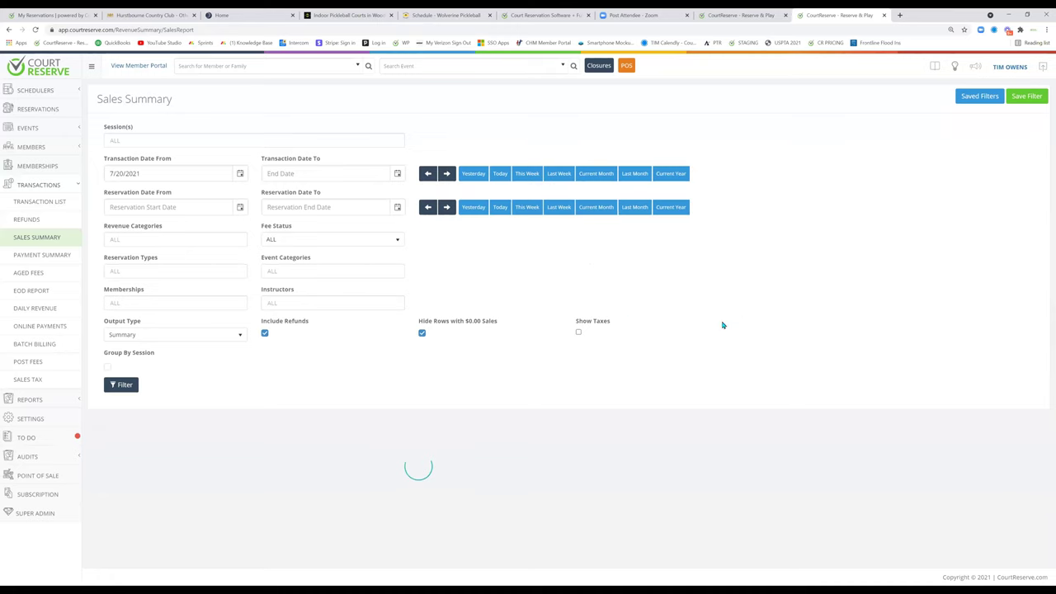
scroll(830, 394, "down", 1)
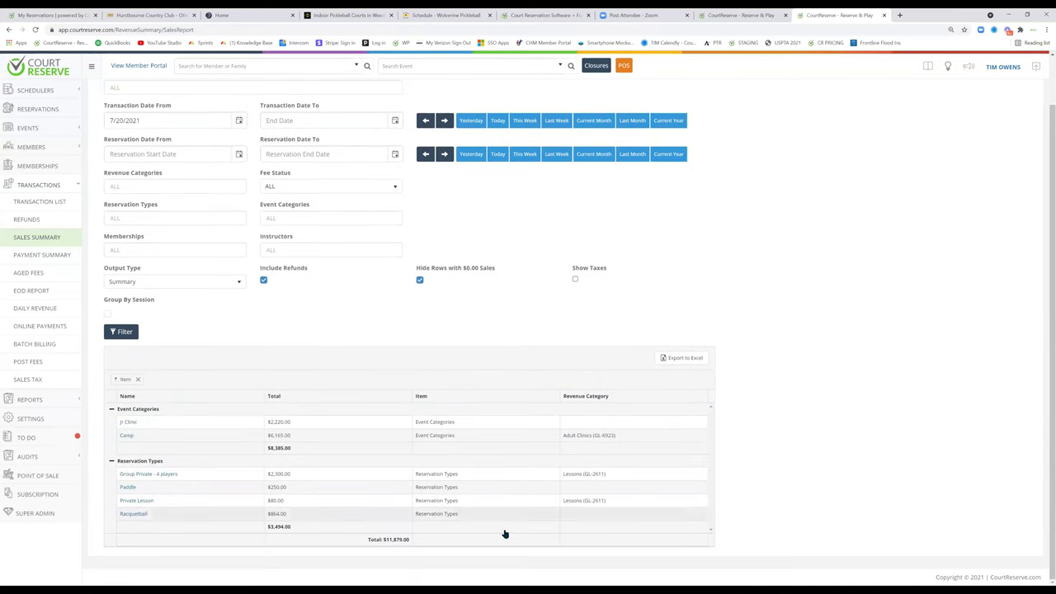
left_click(27, 292)
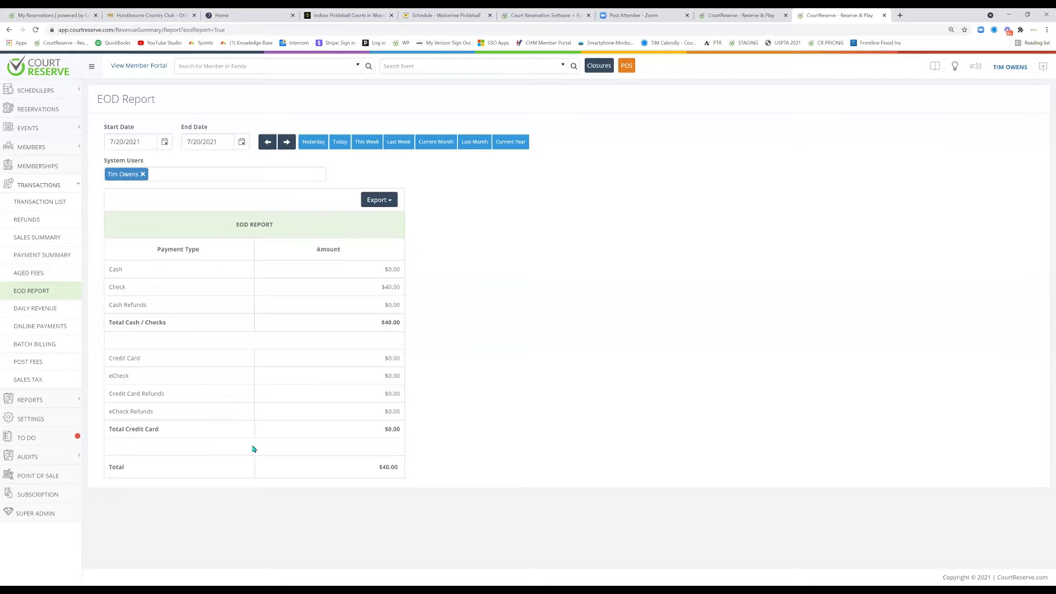
Bring up the reservations report builder and filter its reservation types to Ball Machine.
left_click(60, 408)
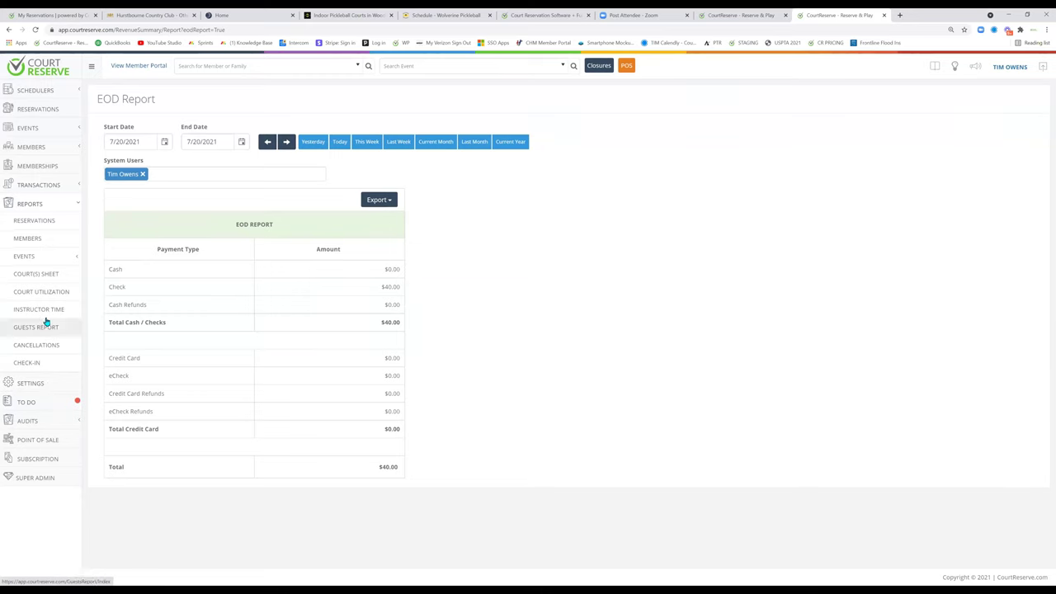
left_click(50, 222)
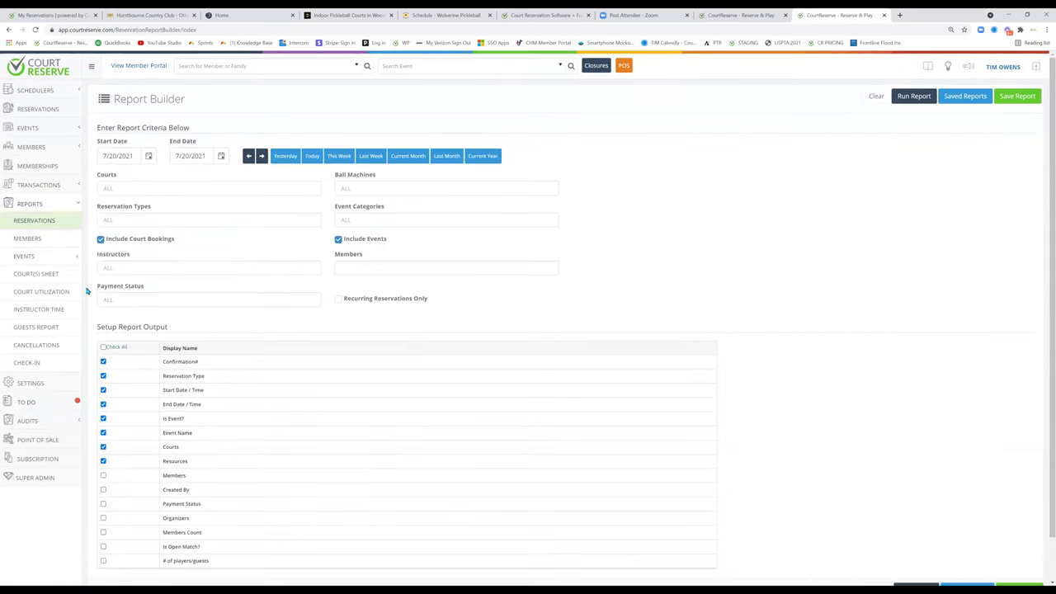
left_click(230, 221)
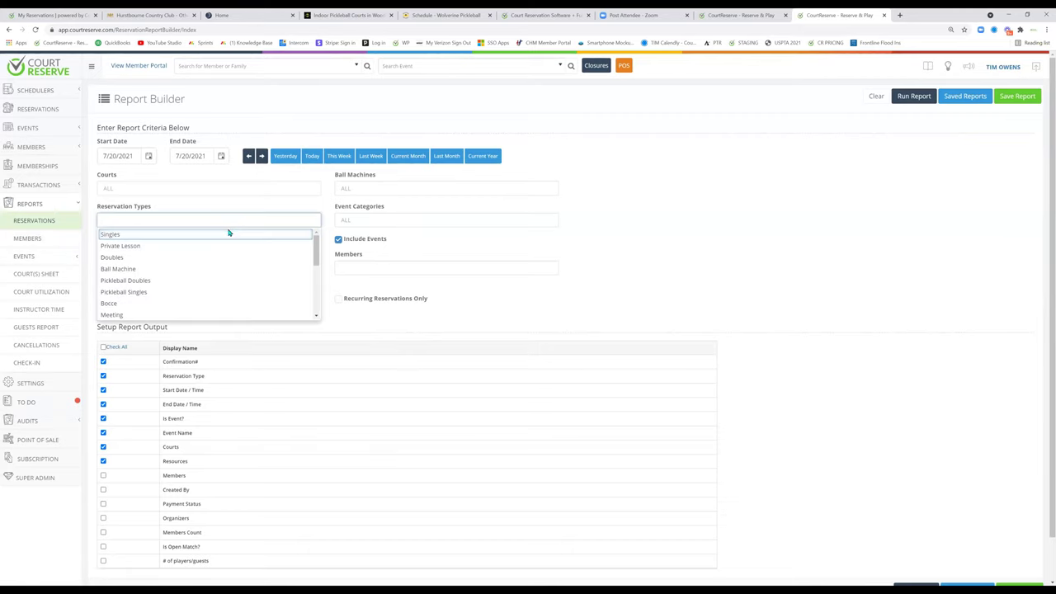
left_click(207, 270)
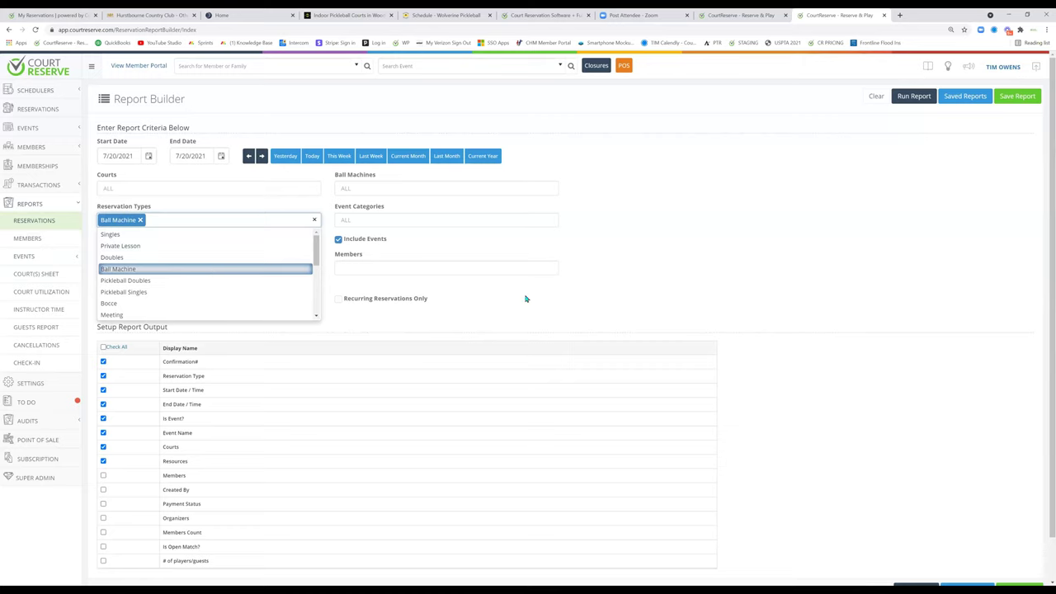
Look through the members report criteria and examine the Court Utilization report for last month.
left_click(50, 245)
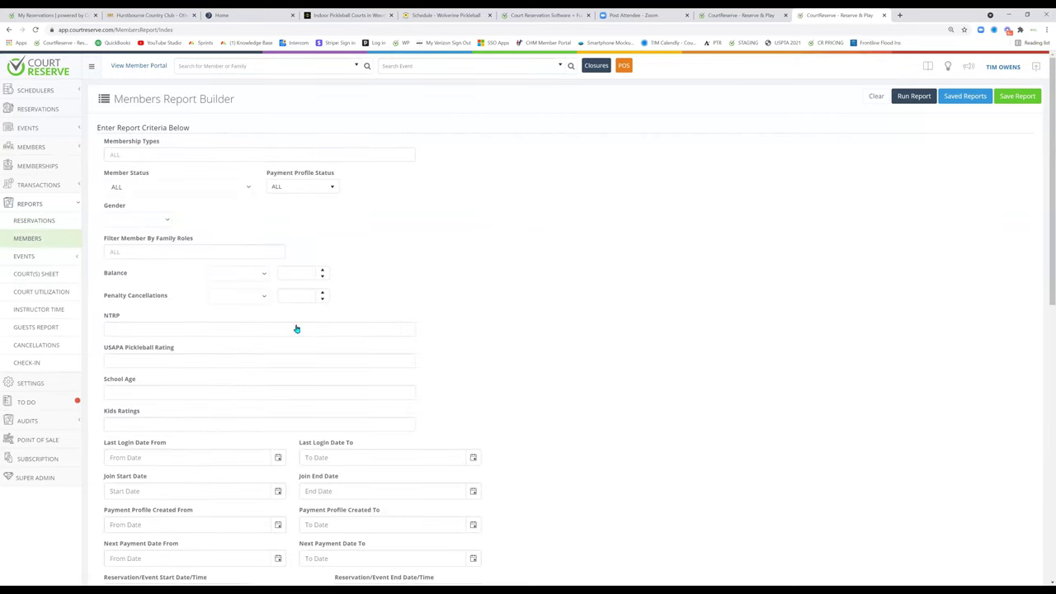
scroll(575, 334, "down", 3)
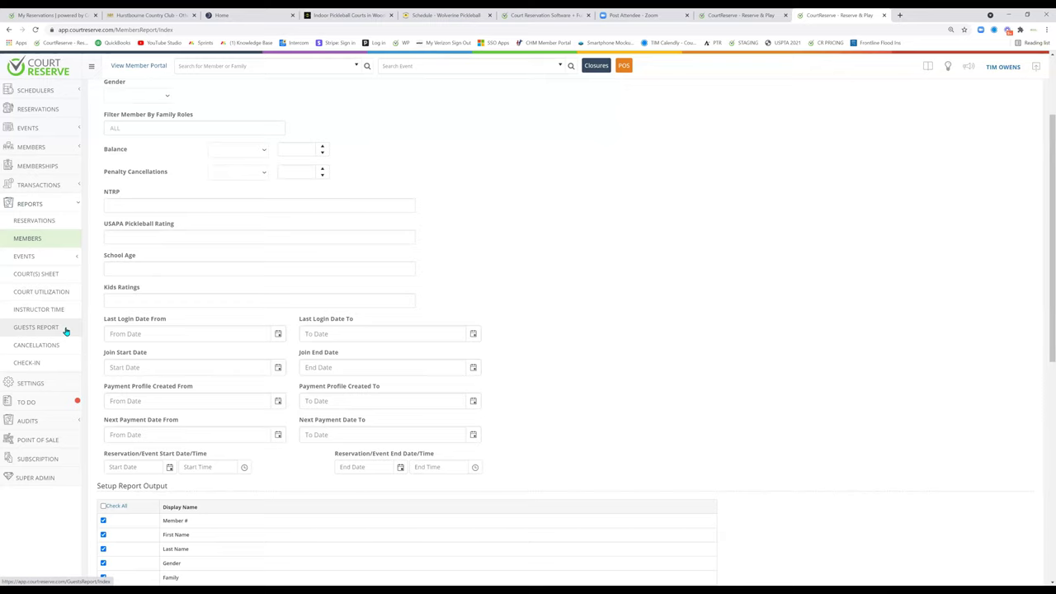
left_click(49, 295)
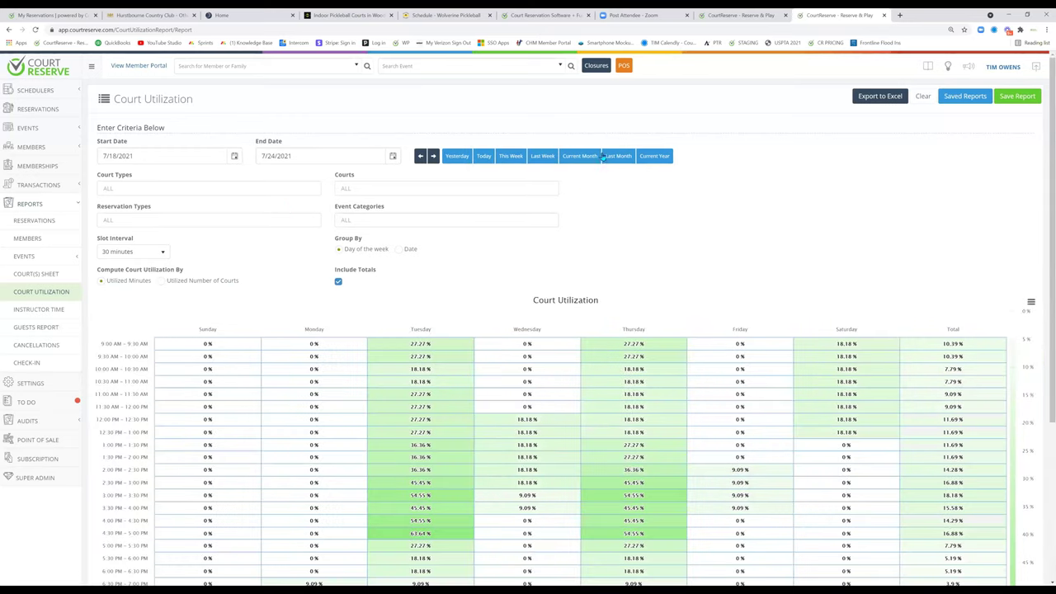
left_click(618, 156)
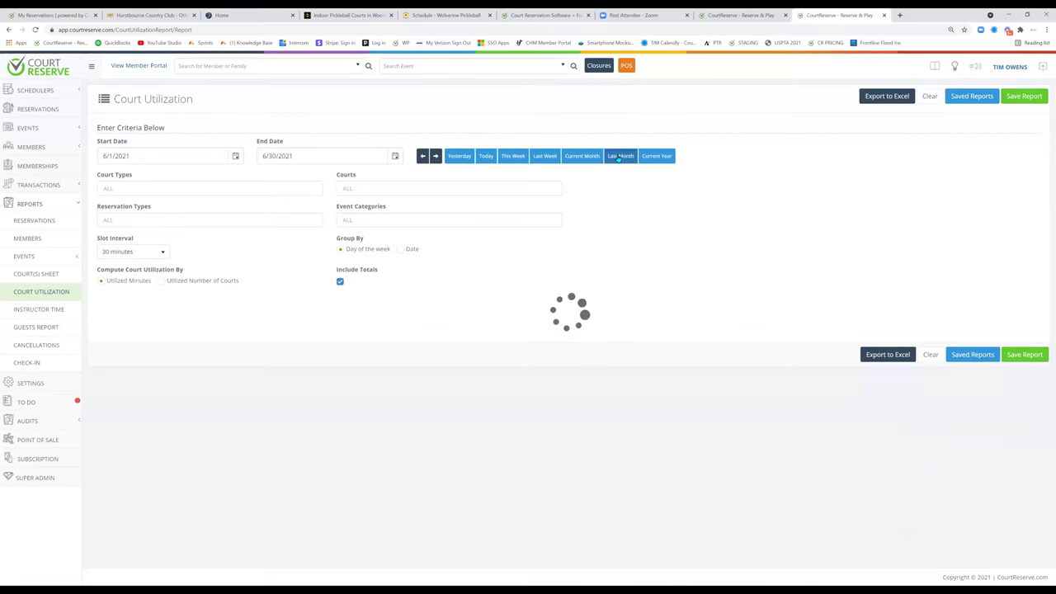
scroll(664, 223, "down", 2)
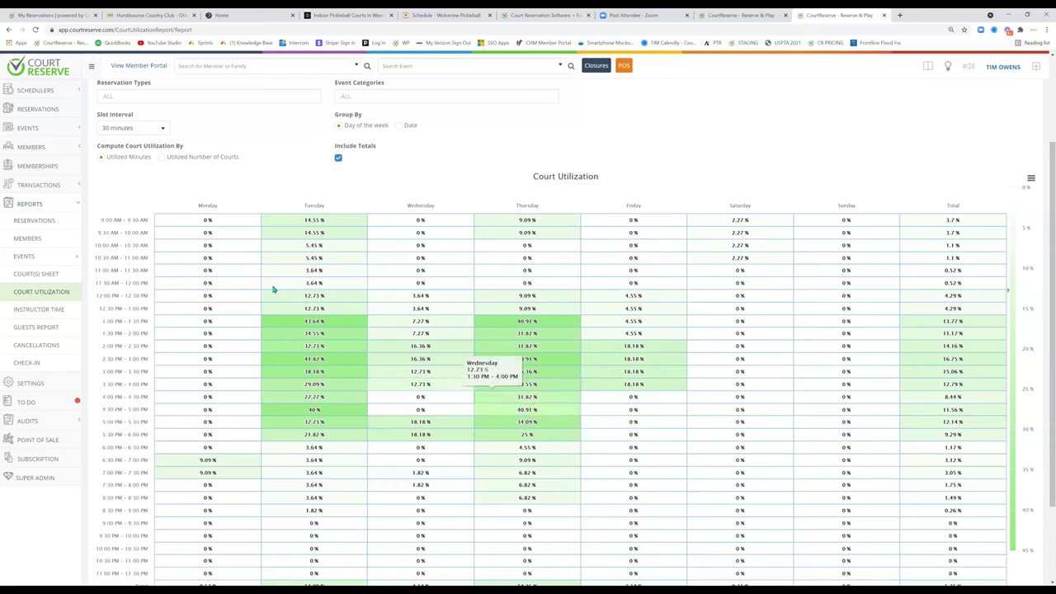
left_click(54, 204)
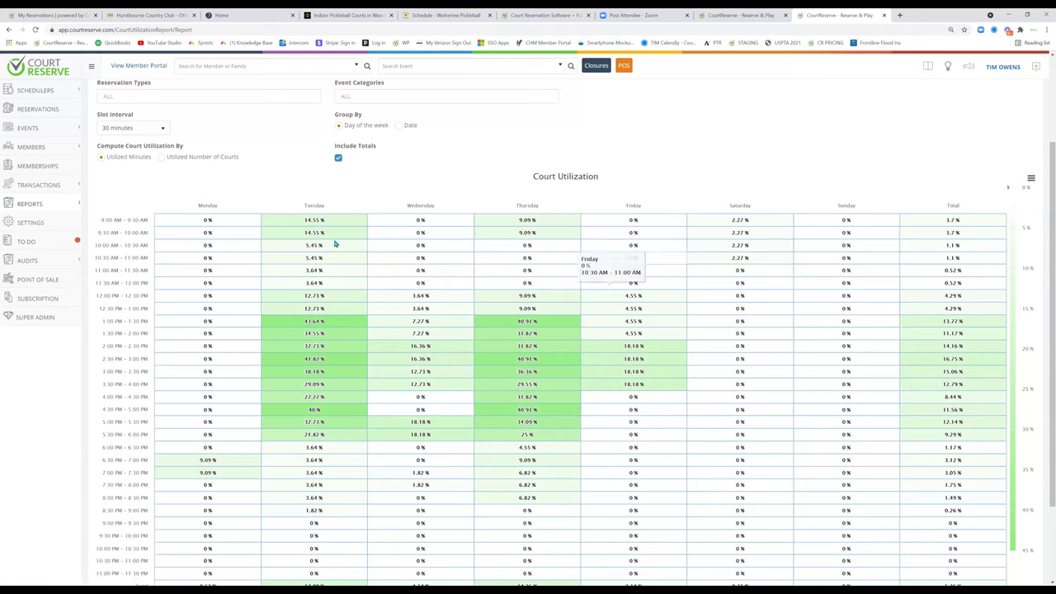
Add one Fruit Drink to the point of sale cart.
left_click(623, 66)
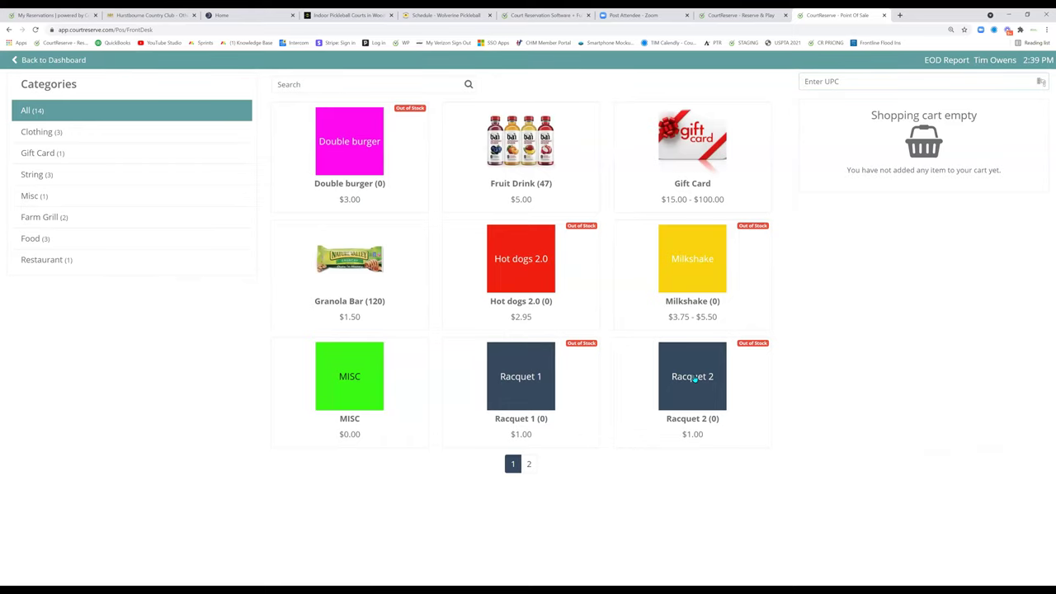
left_click(521, 170)
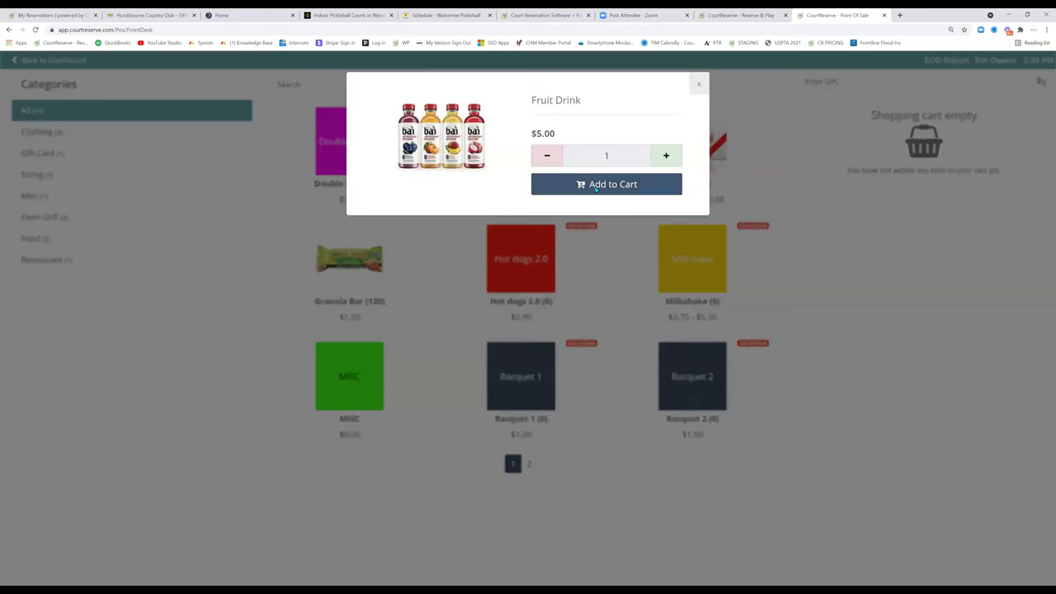
left_click(596, 186)
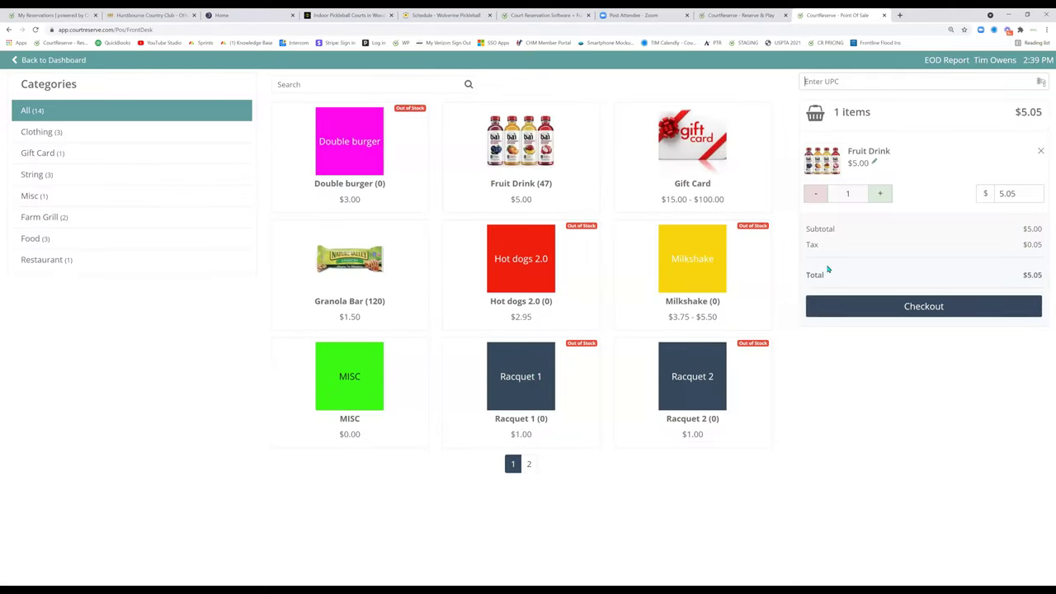
Start the checkout for the Fruit Drink and assign the sale to the first member matching "tim".
left_click(909, 306)
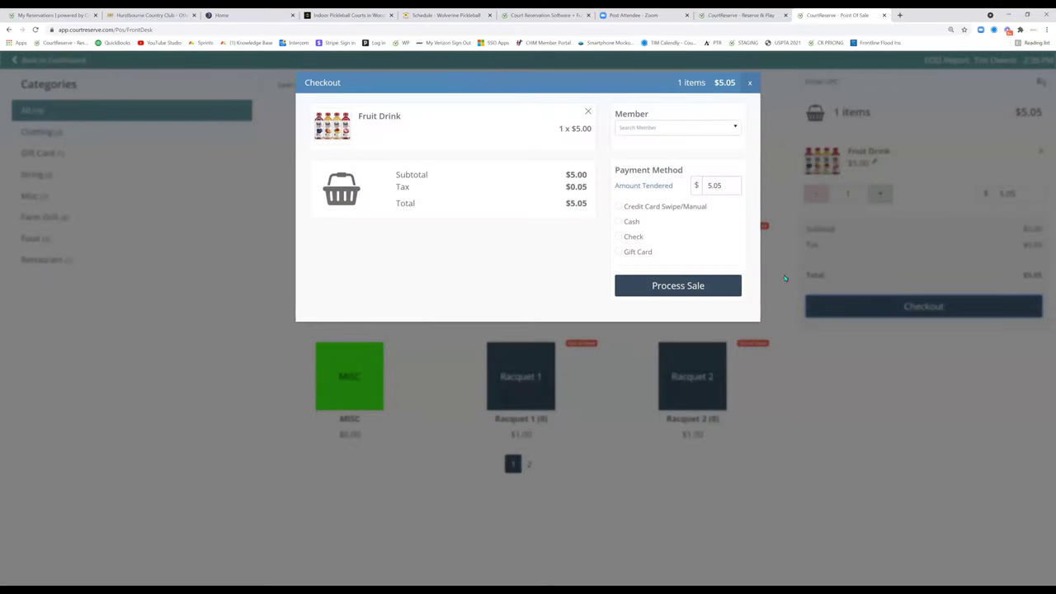
left_click(665, 126)
type("tim")
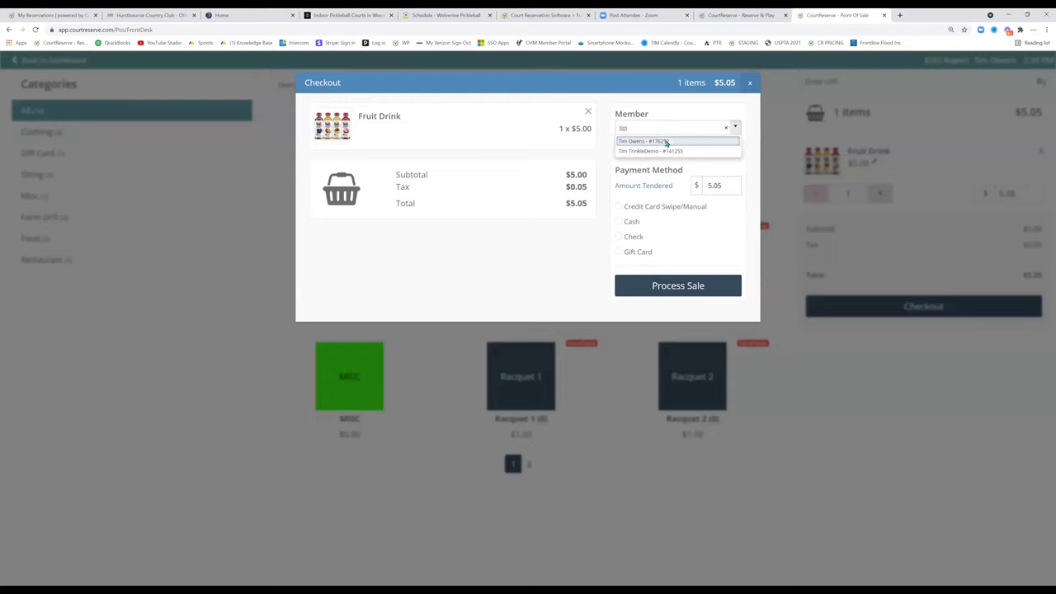
left_click(665, 141)
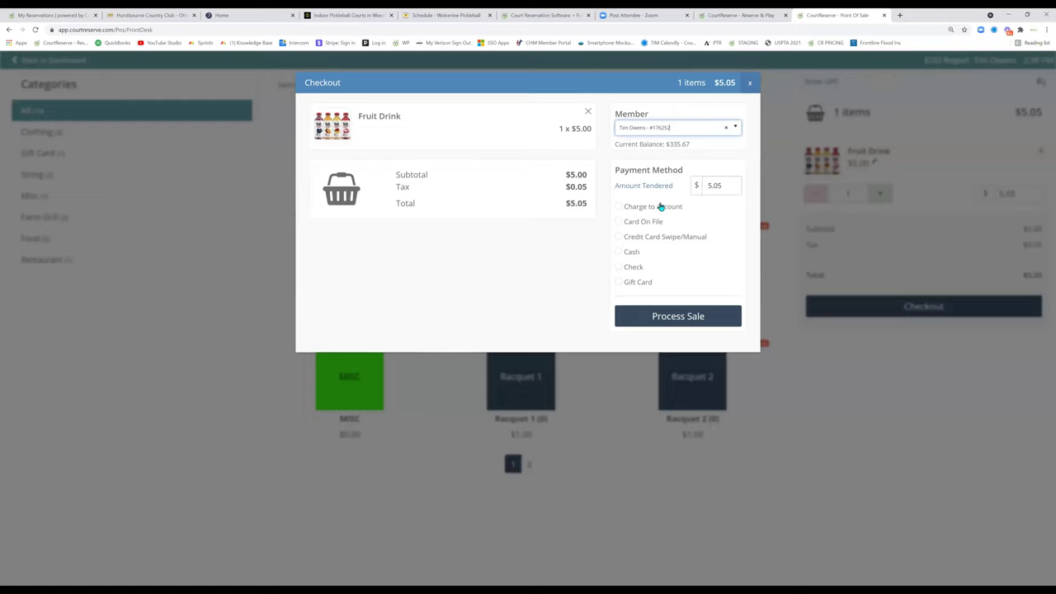
Process the Fruit Drink sale as a cash payment with $6.00 tendered, and dismiss the receipt option.
left_click(619, 252)
left_click(724, 185)
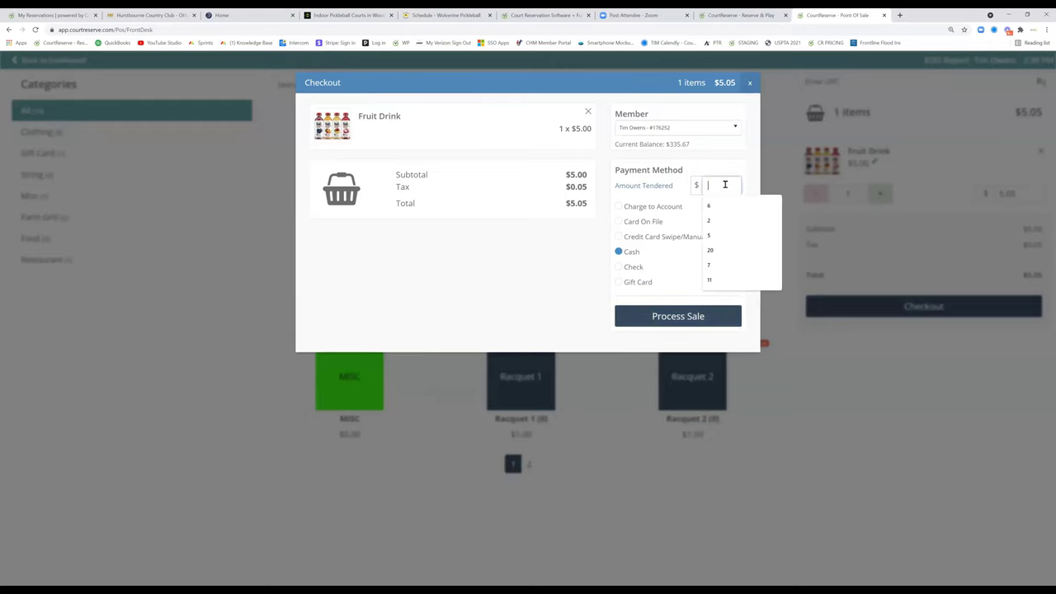
type("6.00")
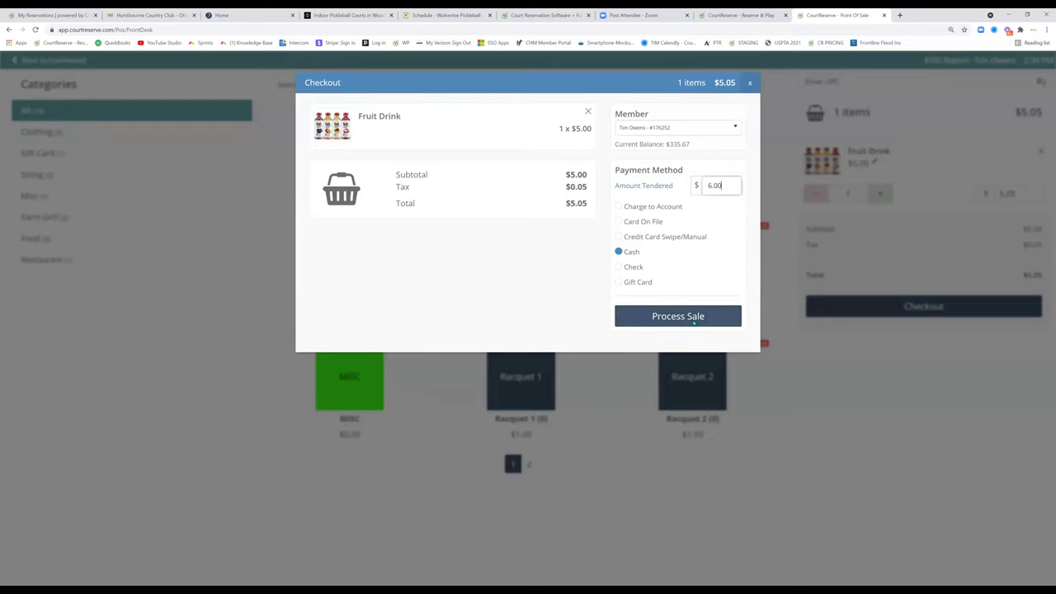
left_click(696, 322)
left_click(691, 345)
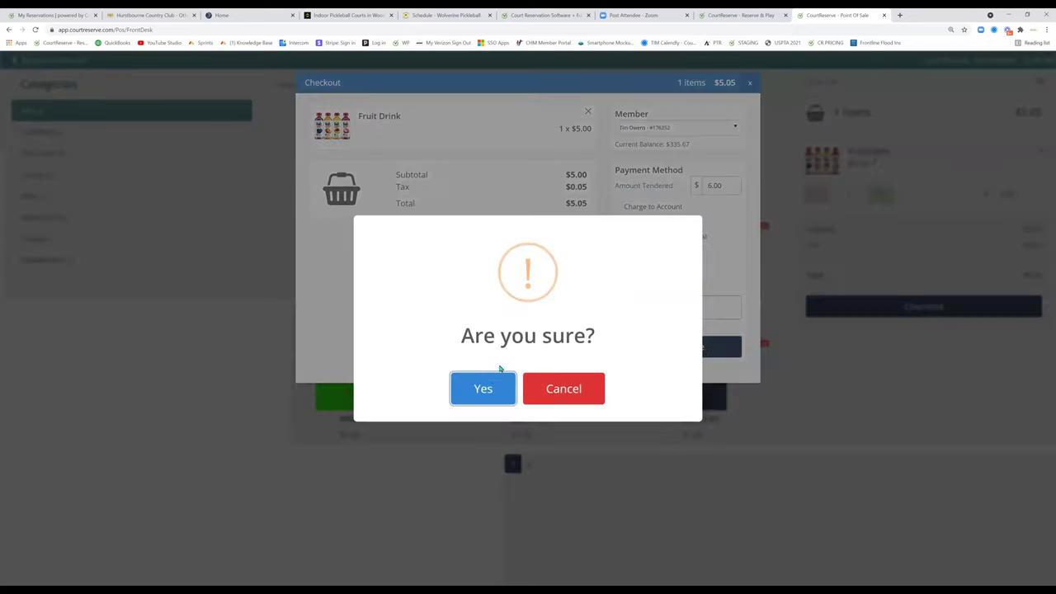
left_click(487, 387)
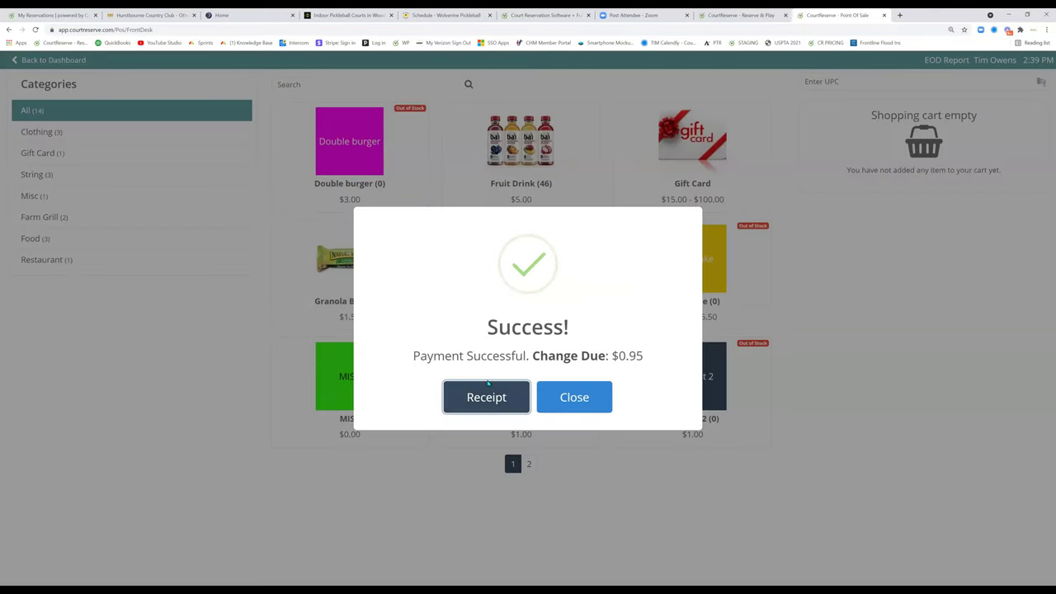
left_click(596, 399)
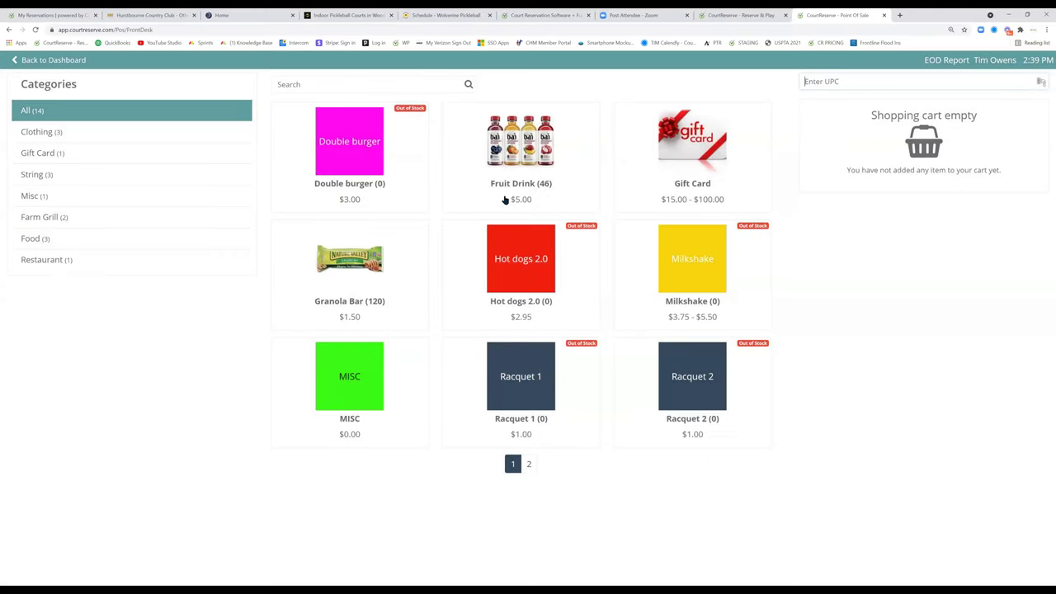
Leave the point of sale, view the lesson types in the instructor settings, and return to the settings overview.
left_click(50, 62)
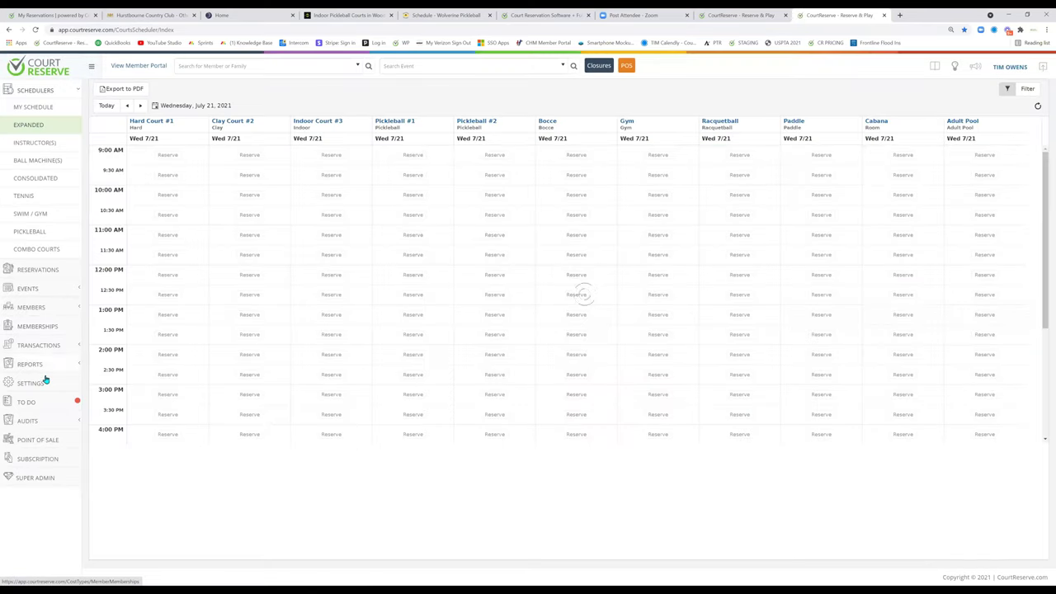
left_click(45, 381)
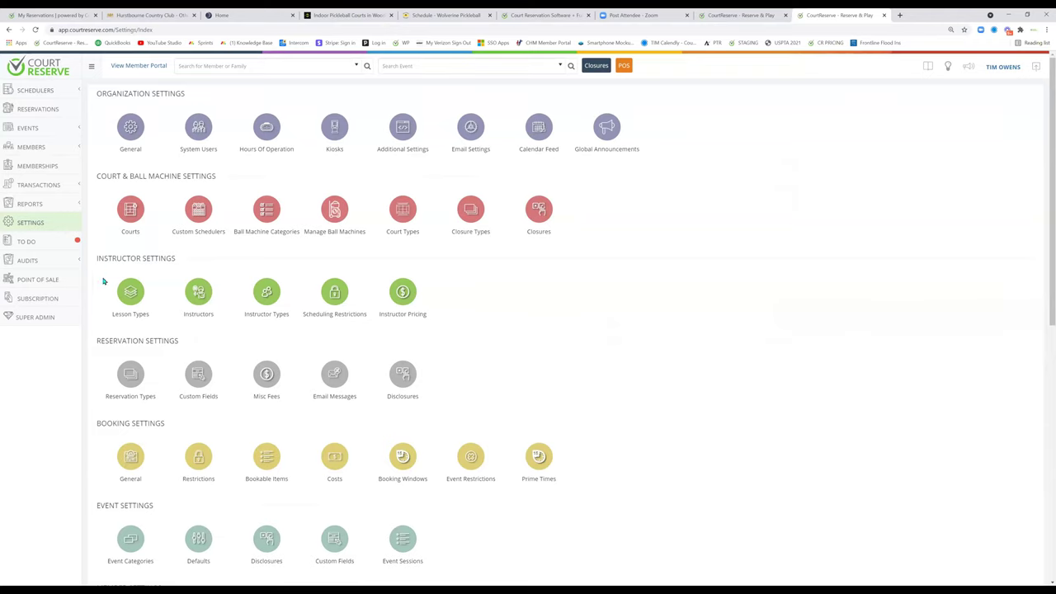
left_click(126, 295)
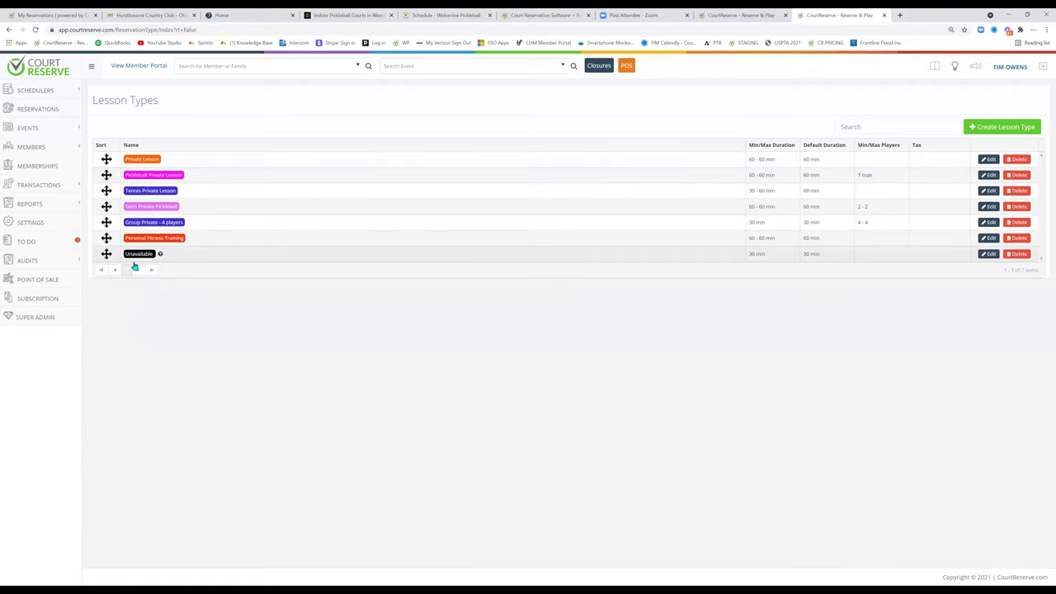
left_click(65, 224)
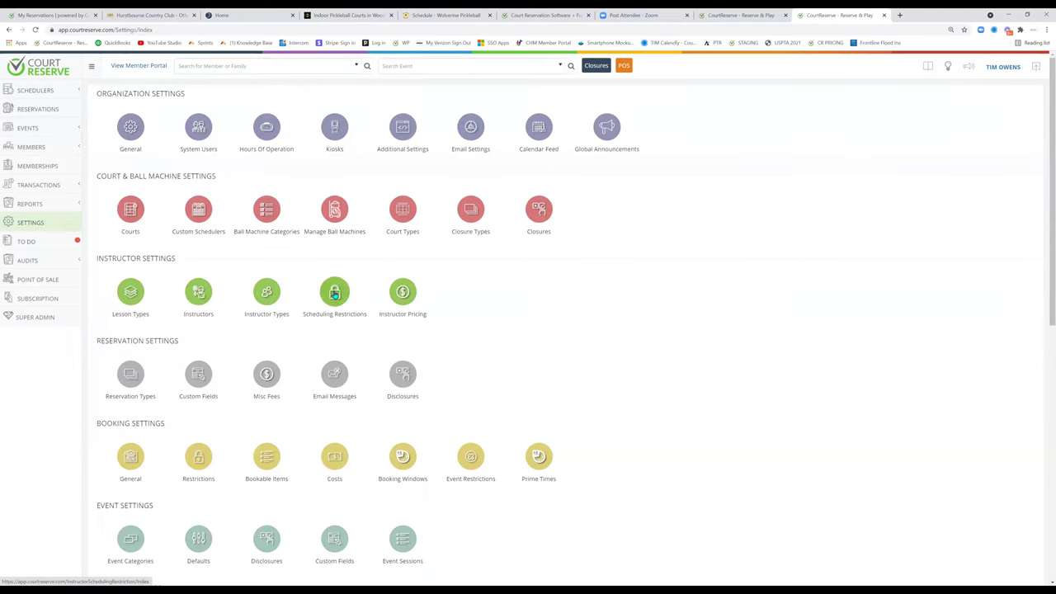
Examine the instructor pricing by lesson type and membership type, and return to the settings overview.
left_click(408, 296)
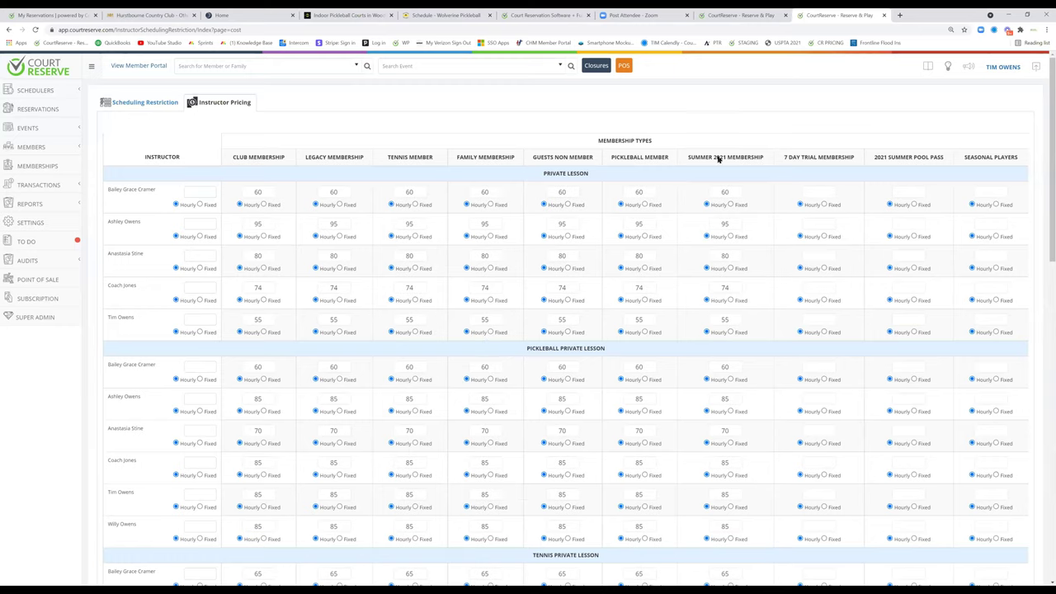
scroll(462, 265, "down", 3)
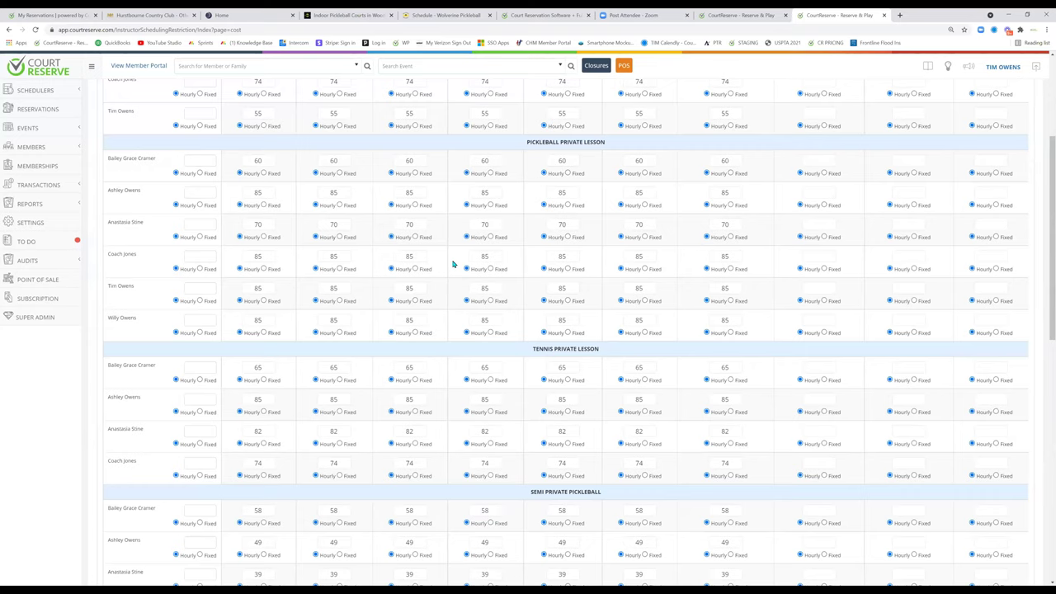
scroll(213, 284, "down", 2)
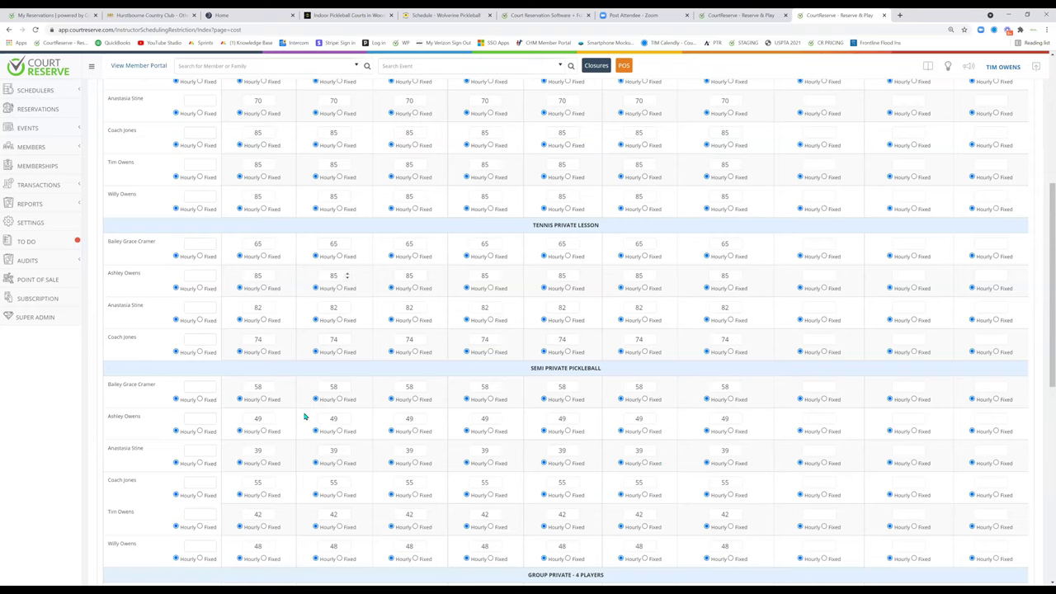
scroll(217, 280, "down", 2)
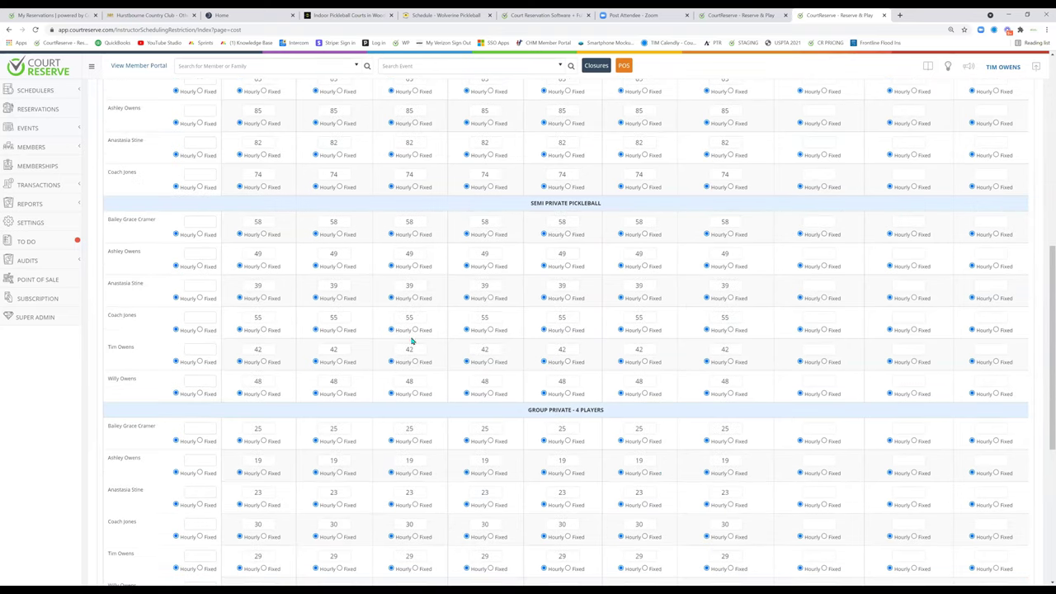
scroll(711, 315, "down", 1)
scroll(711, 315, "down", 3)
left_click(46, 225)
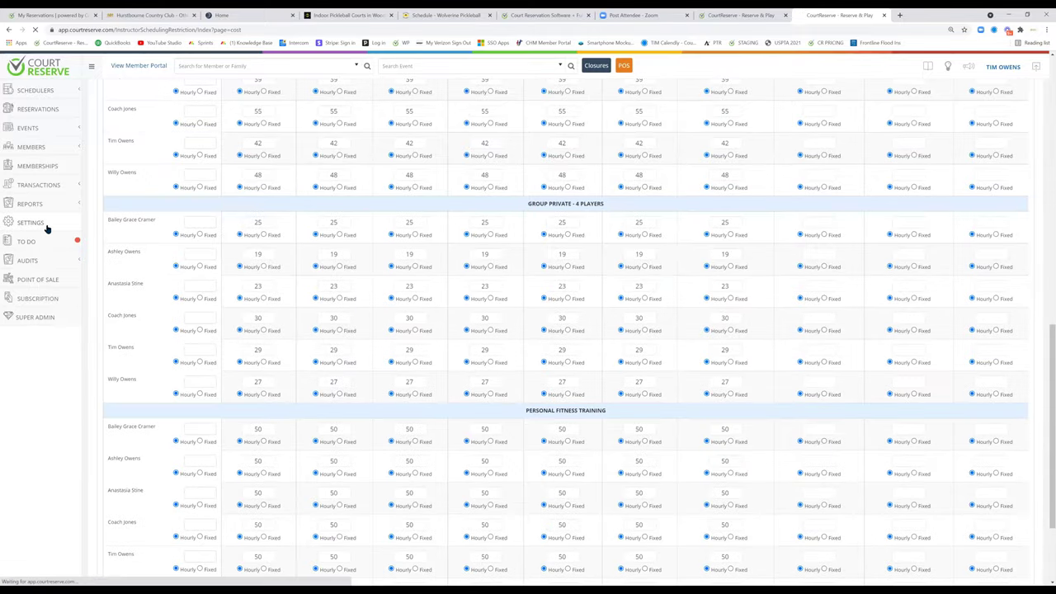
Open the general booking settings and review the reservation rules for each membership type.
scroll(544, 282, "down", 1)
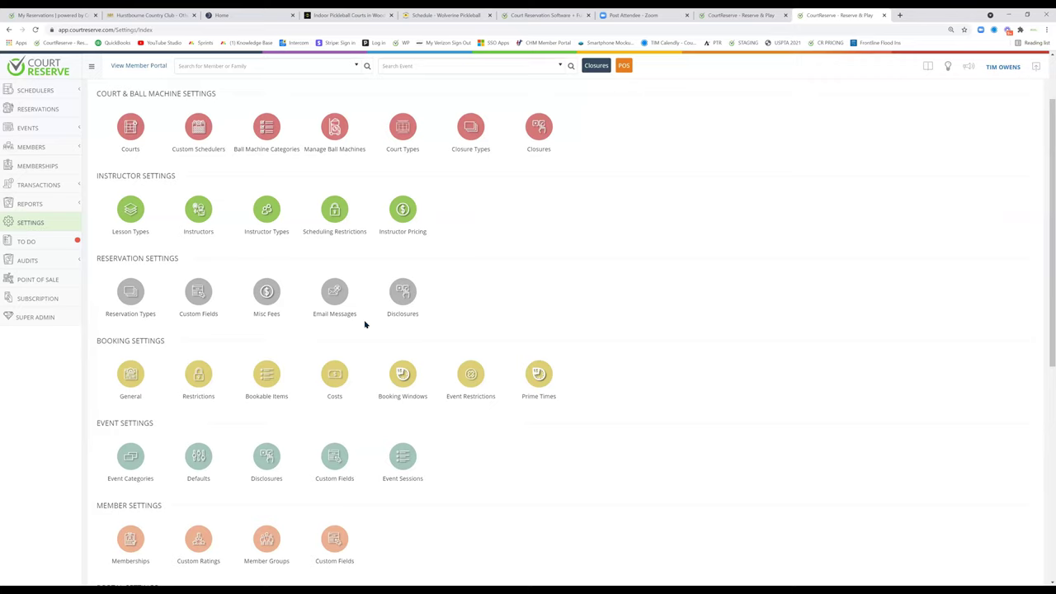
left_click(128, 375)
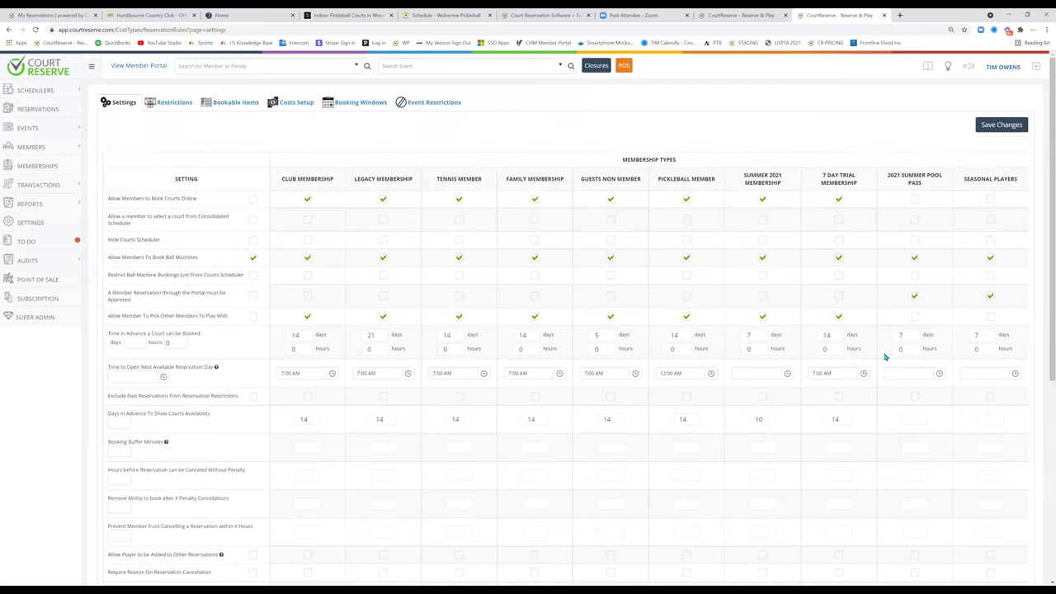
scroll(847, 354, "down", 1)
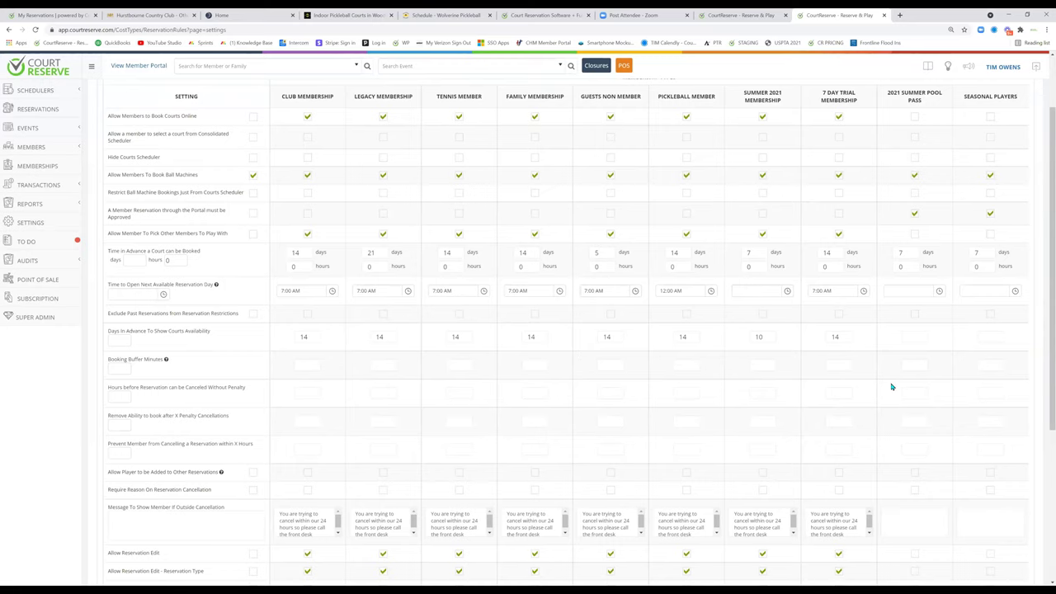
scroll(891, 387, "down", 3)
scroll(887, 382, "up", 4)
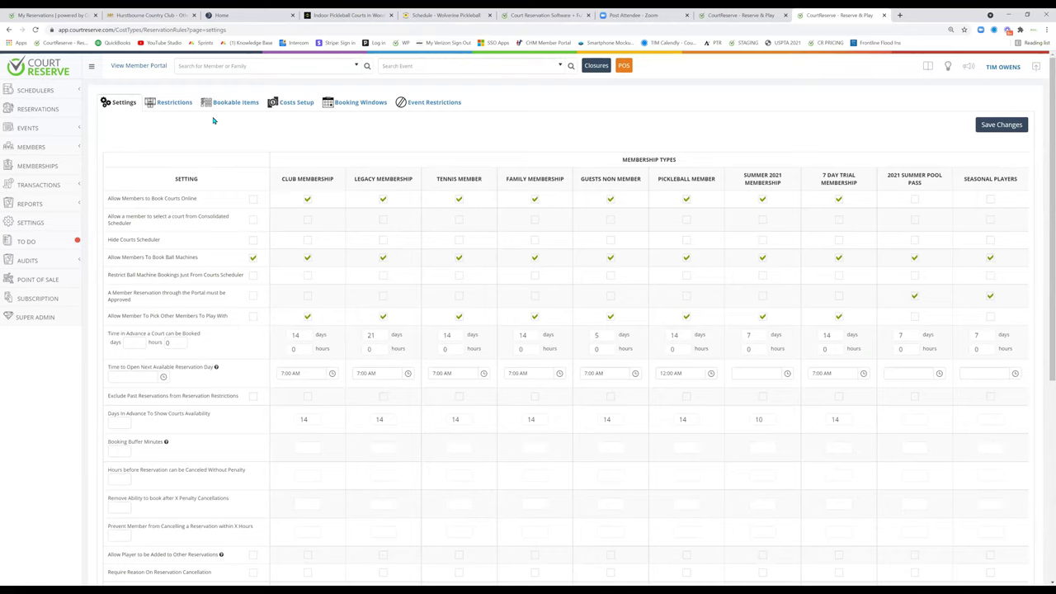
View the booking restrictions and expand the hidden court-type limits below the By Court Count group.
left_click(168, 104)
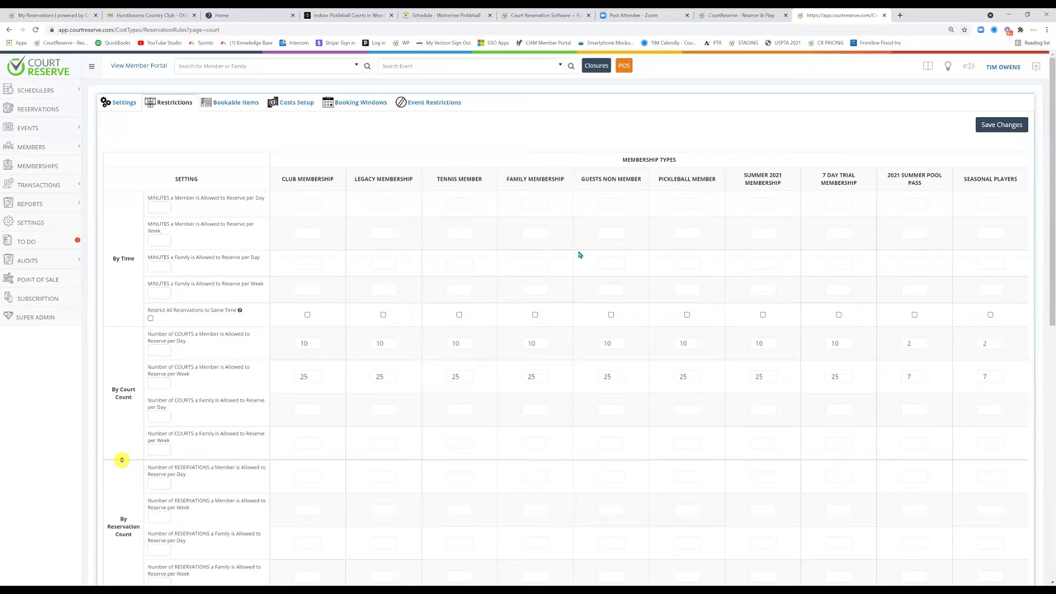
scroll(418, 396, "down", 3)
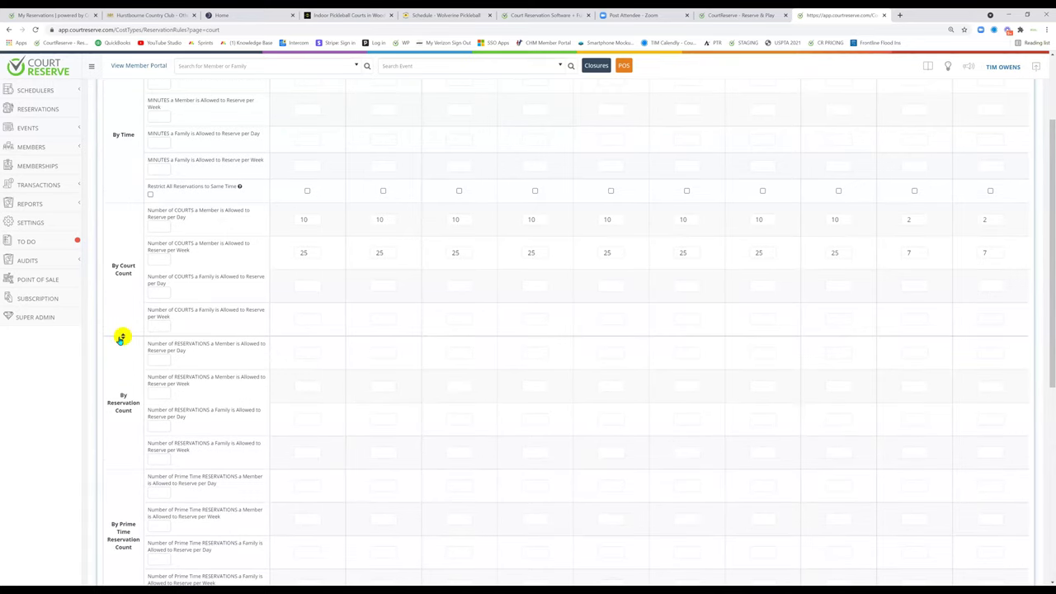
left_click(121, 338)
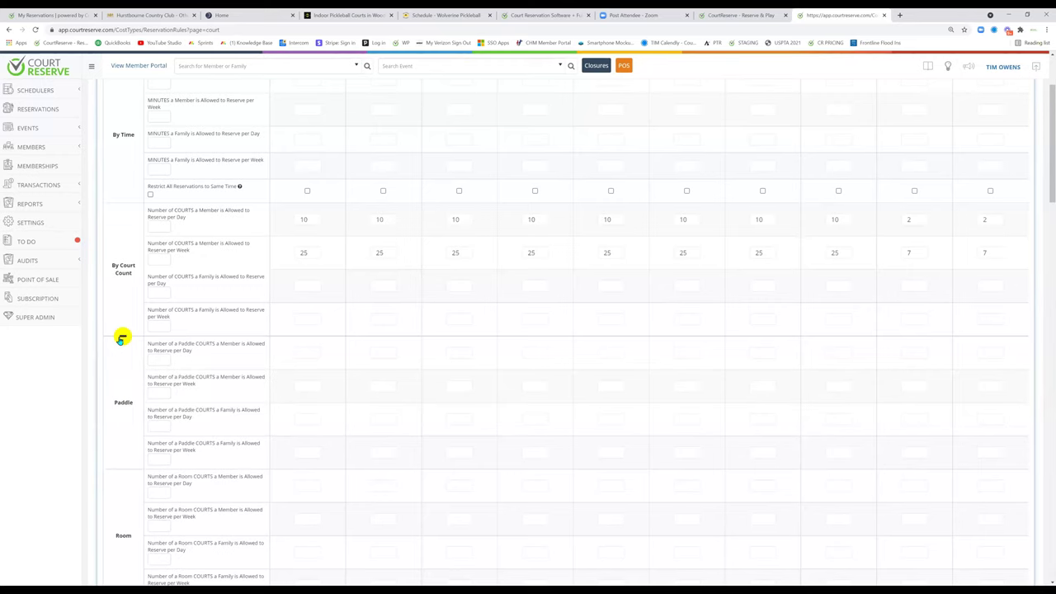
scroll(534, 367, "down", 5)
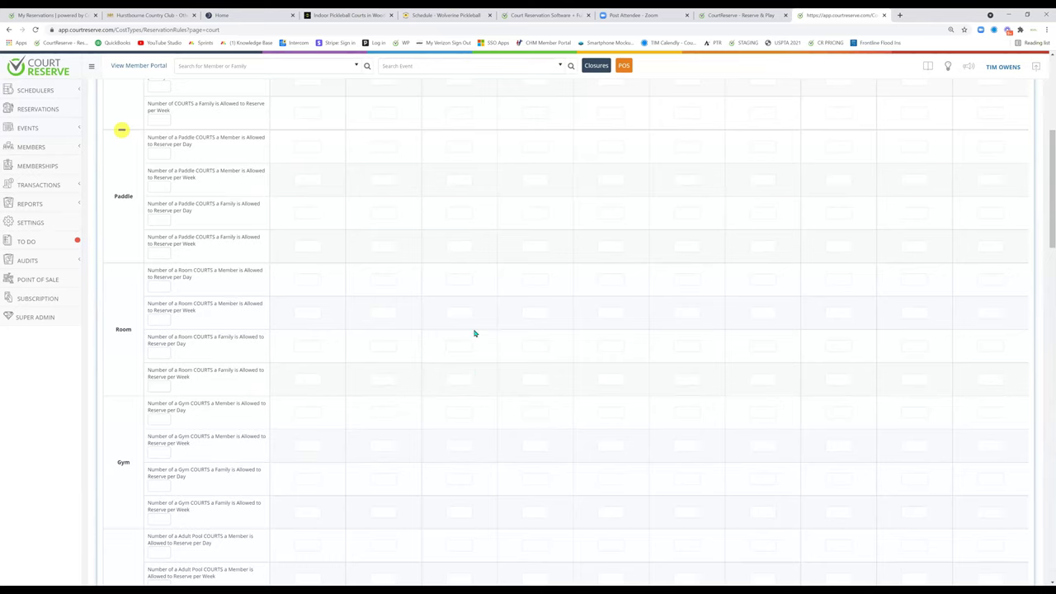
scroll(312, 318, "down", 3)
scroll(317, 314, "down", 12)
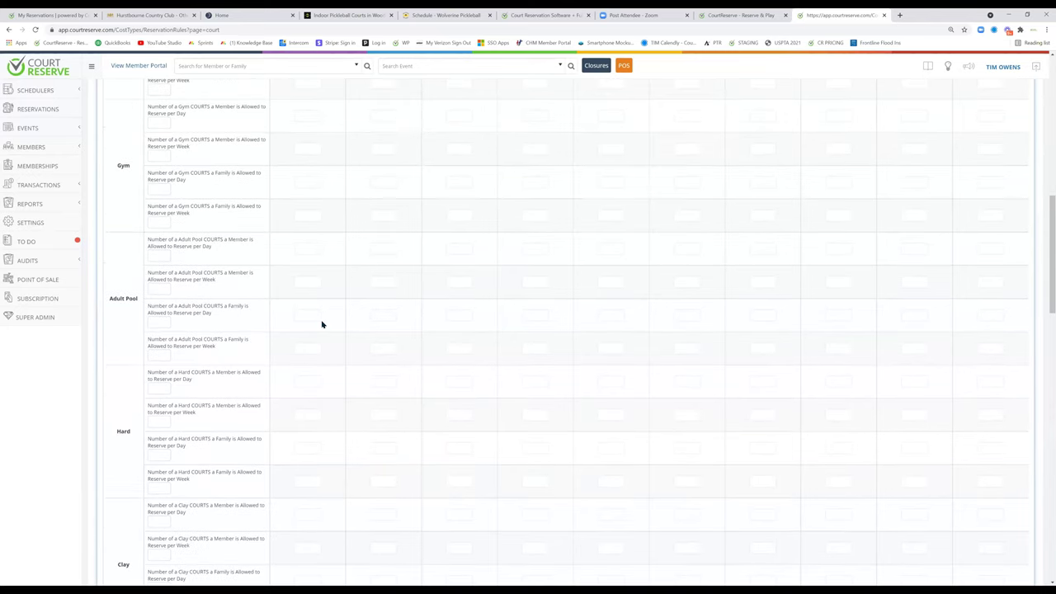
Highlight the Prevent "Sandwich" Times restriction label, then return to the settings overview.
scroll(322, 285, "down", 5)
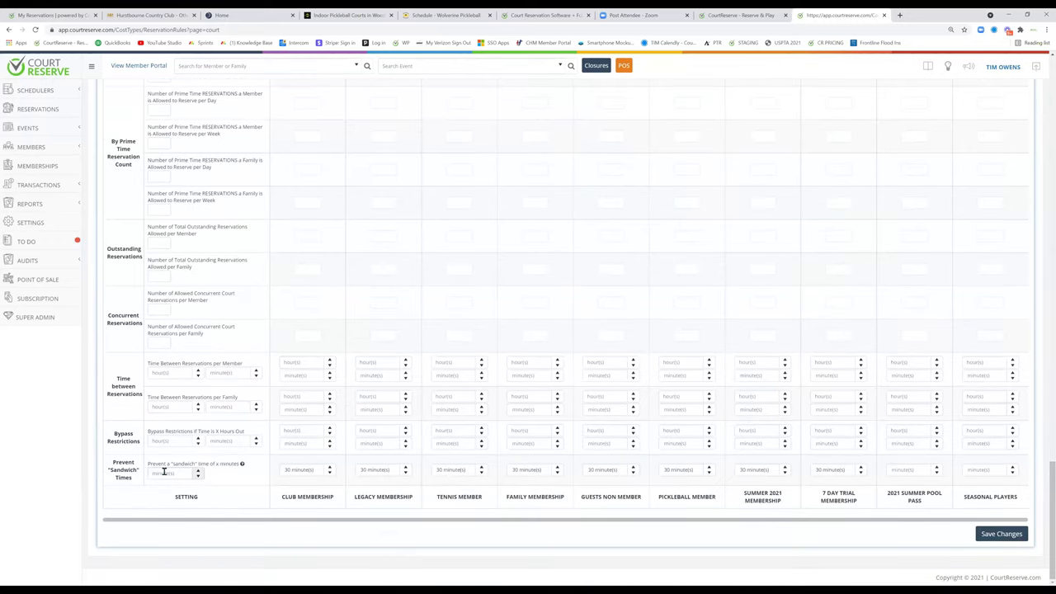
left_click_drag(113, 462, 135, 478)
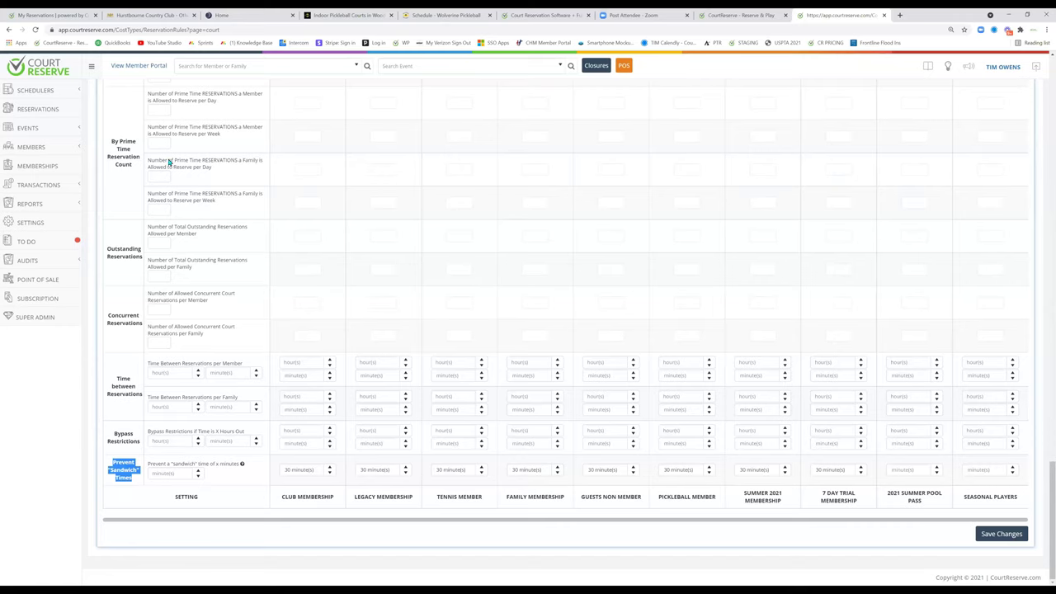
scroll(191, 186, "up", 15)
scroll(191, 187, "up", 10)
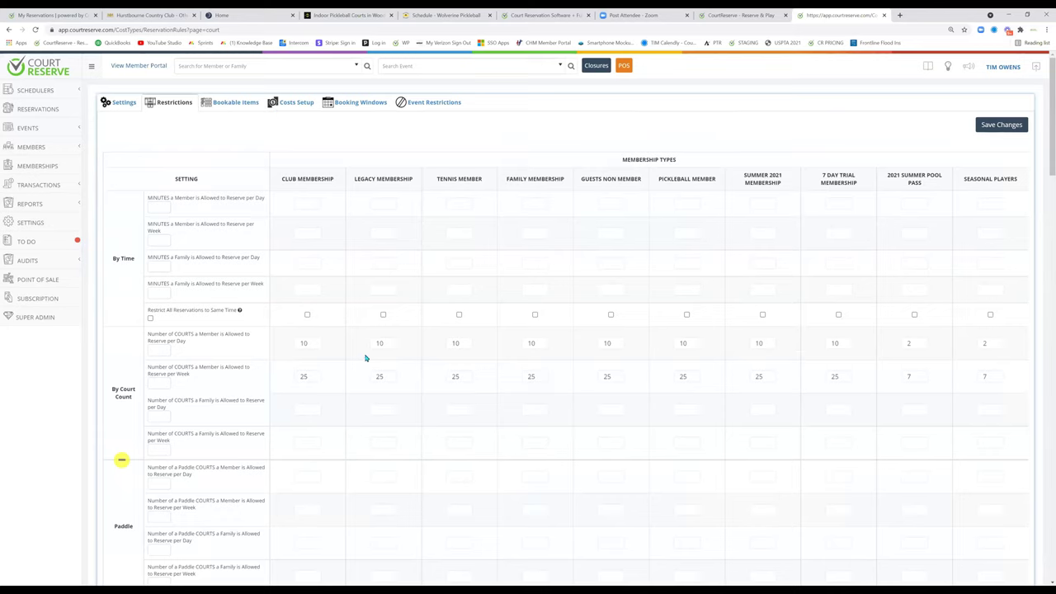
left_click(65, 224)
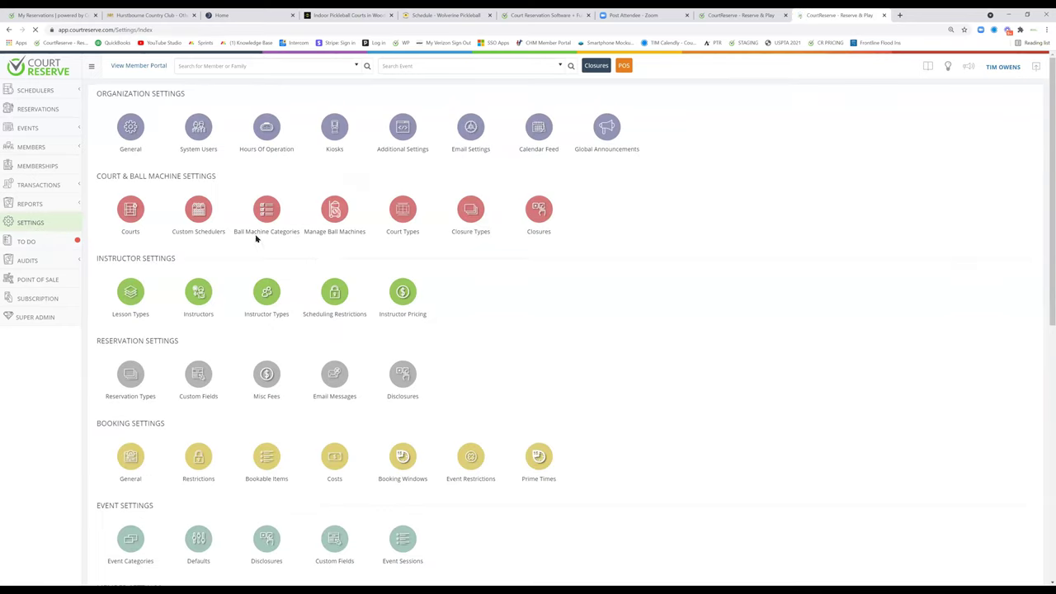
Preview the portal's member sign-up form through its disclosures, close the preview and return to the settings overview.
scroll(323, 242, "down", 5)
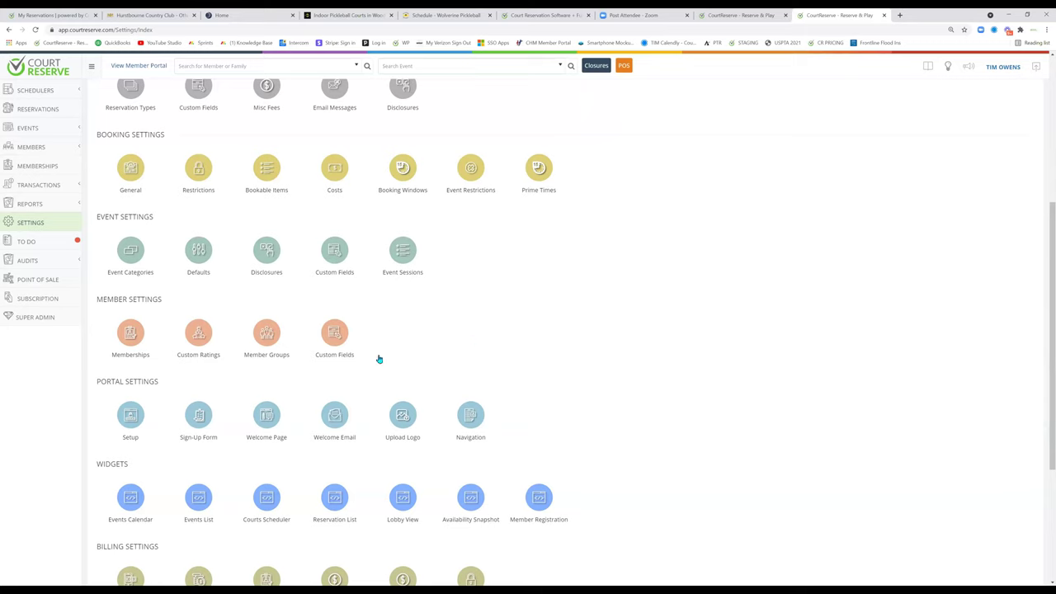
left_click(197, 417)
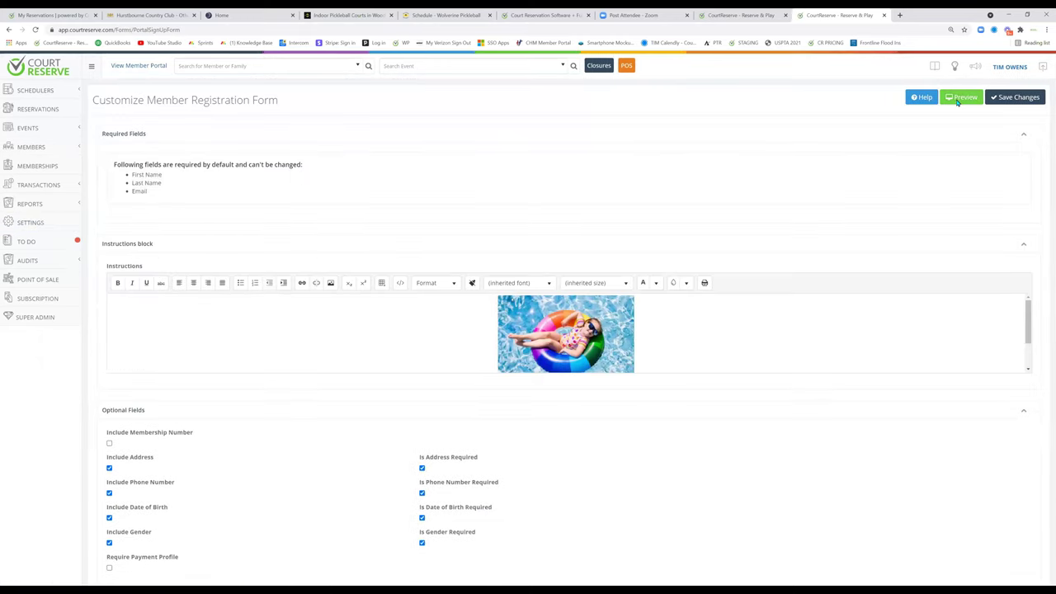
left_click(959, 97)
scroll(619, 354, "down", 1)
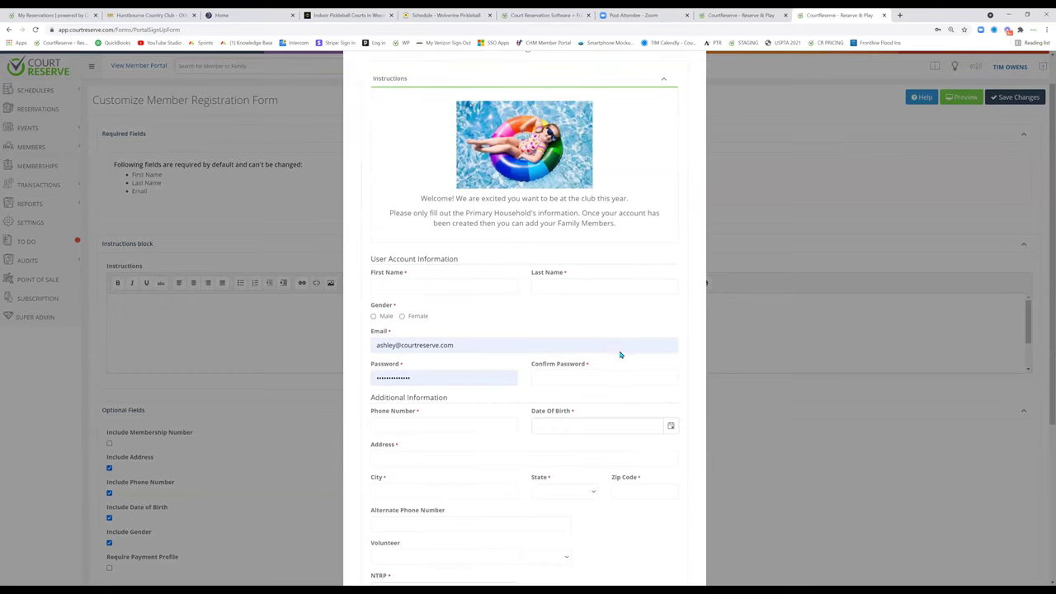
scroll(618, 332, "down", 1)
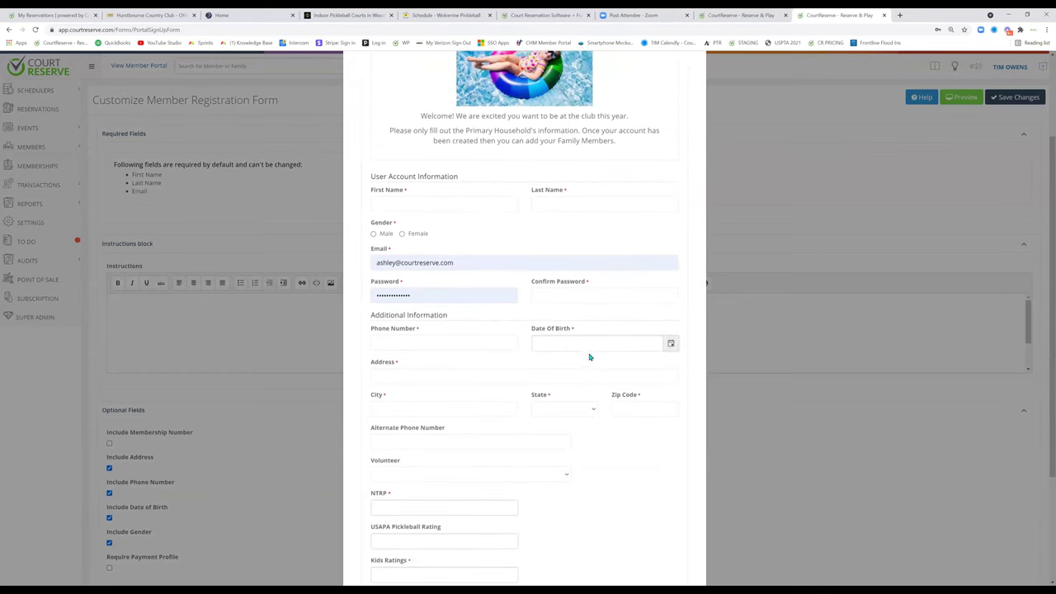
scroll(605, 436, "down", 1)
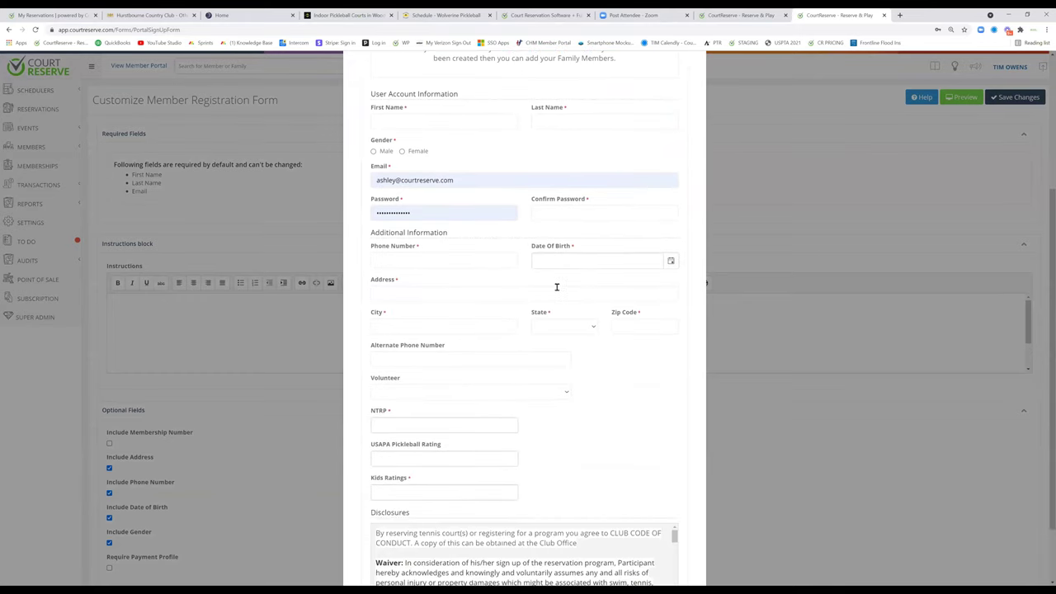
scroll(467, 445, "down", 1)
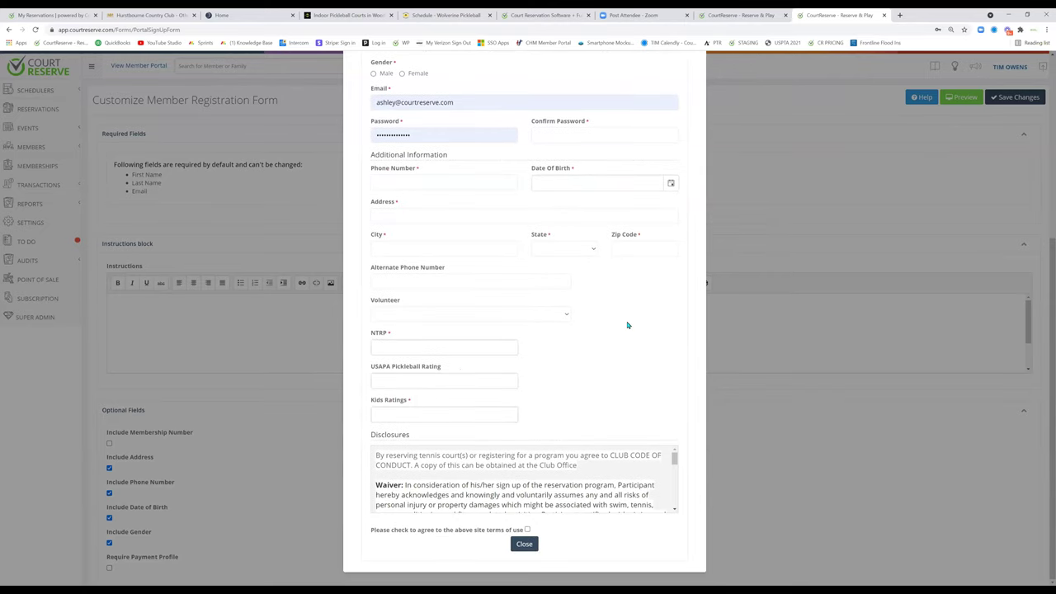
scroll(631, 470, "down", 10)
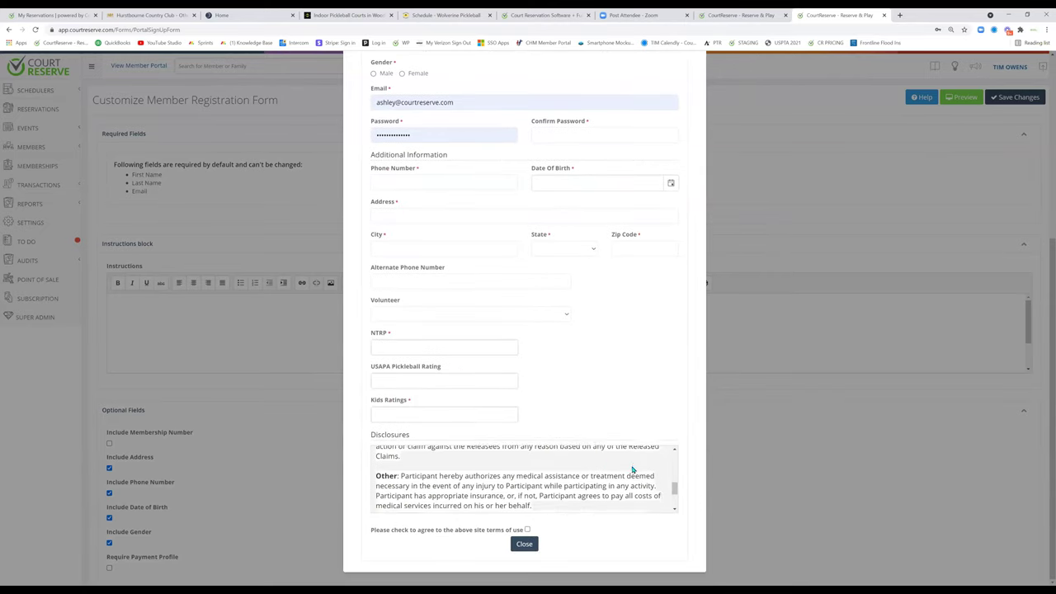
left_click(526, 546)
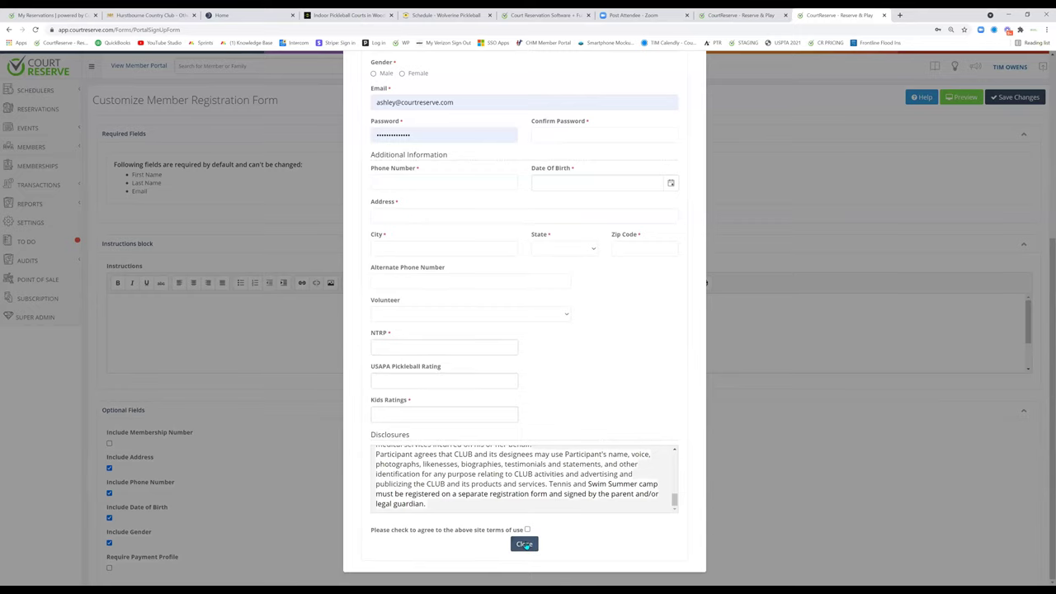
left_click(526, 546)
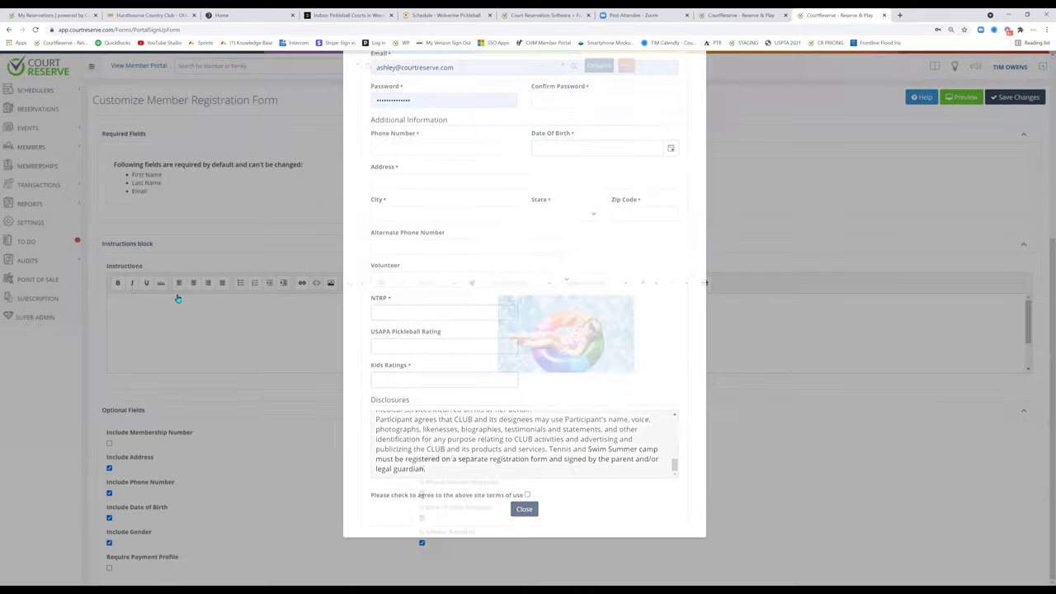
left_click(43, 223)
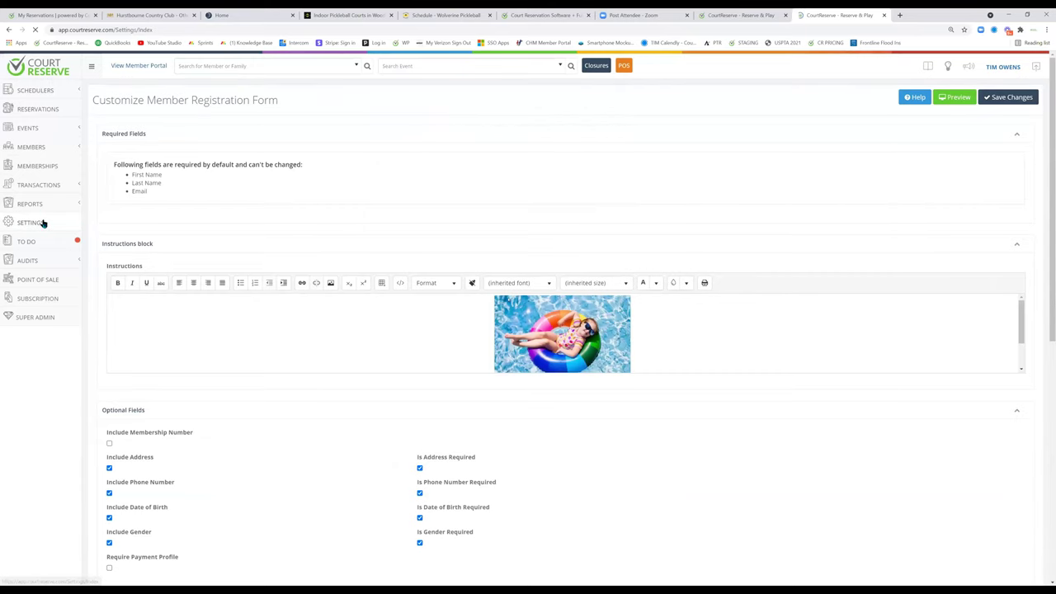
Look through the remaining settings categories and open the list of Lobby View widgets.
scroll(330, 367, "down", 3)
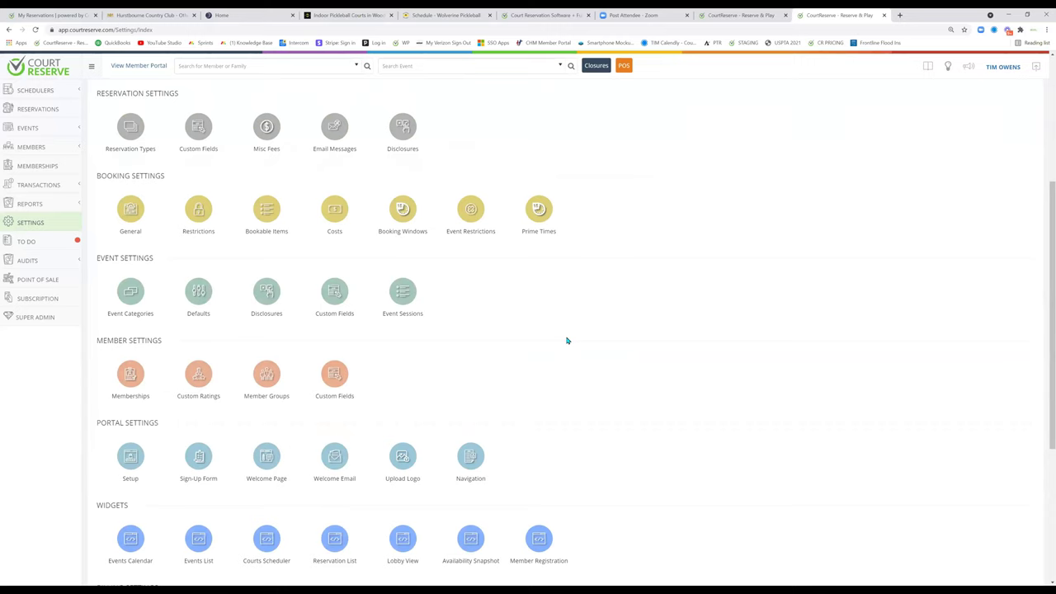
scroll(566, 339, "down", 2)
scroll(569, 338, "down", 1)
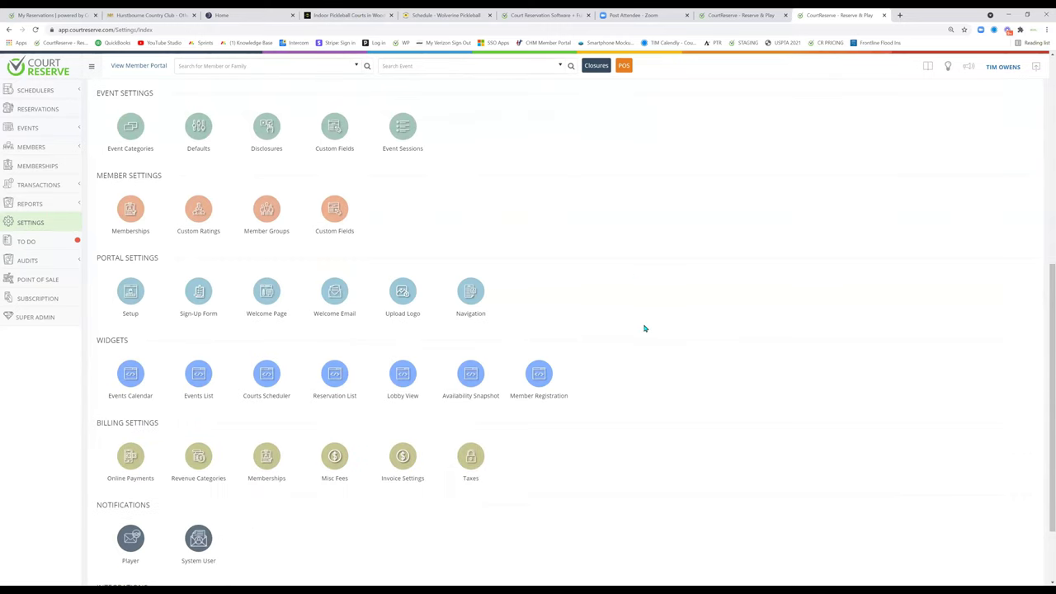
scroll(645, 329, "down", 2)
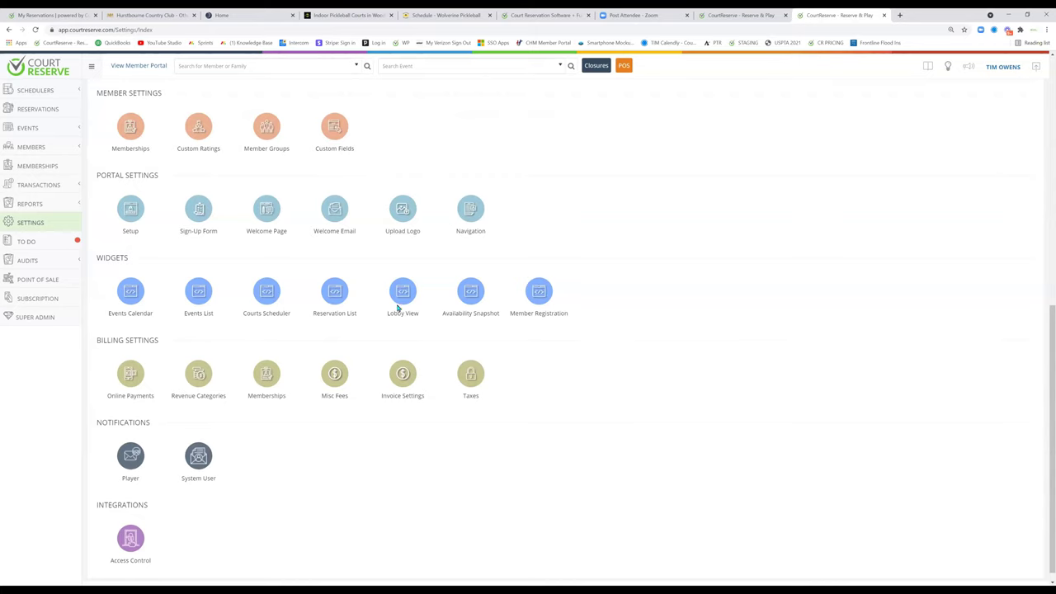
left_click(402, 290)
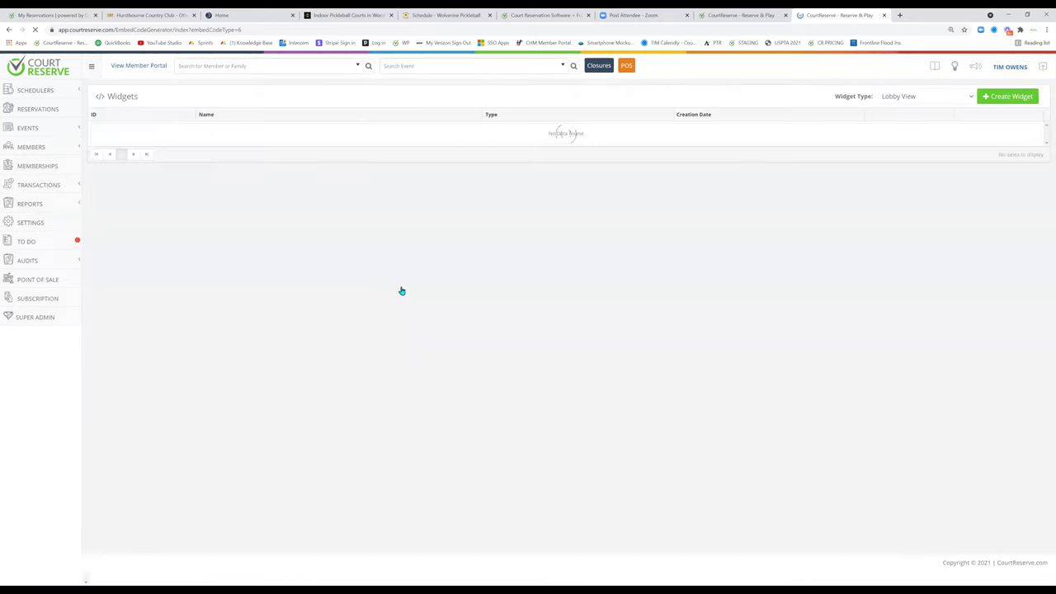
Open the Front Lobby widget's details and launch its test link to view the lobby display.
left_click(105, 131)
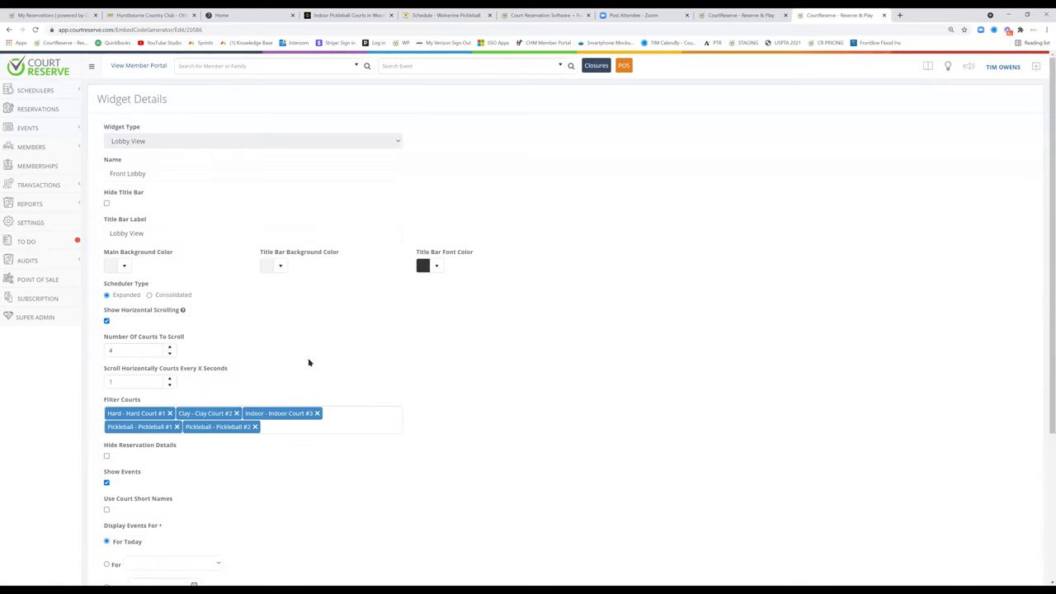
scroll(377, 353, "down", 3)
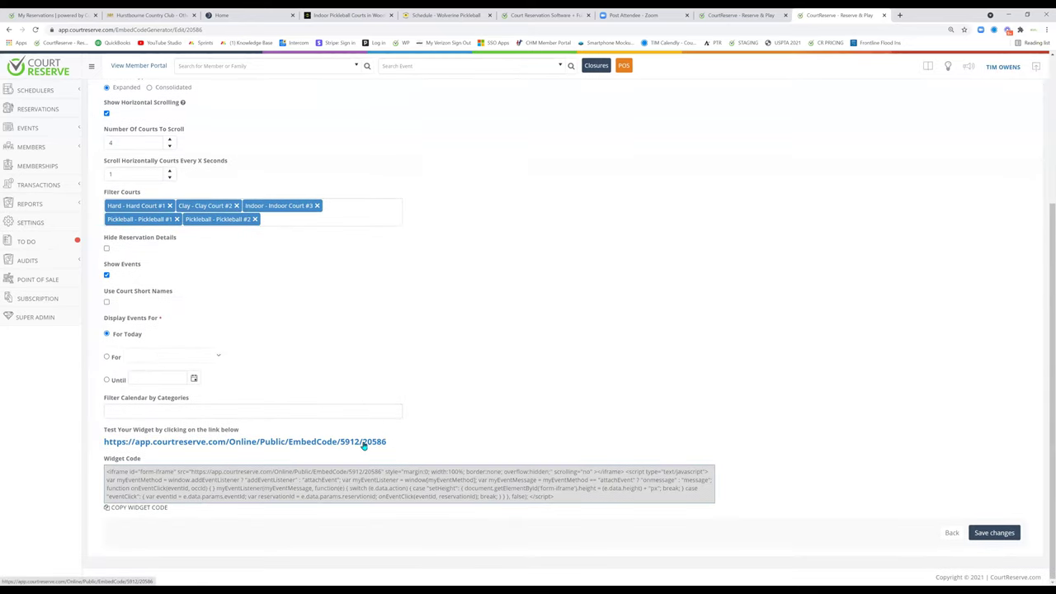
left_click(364, 443)
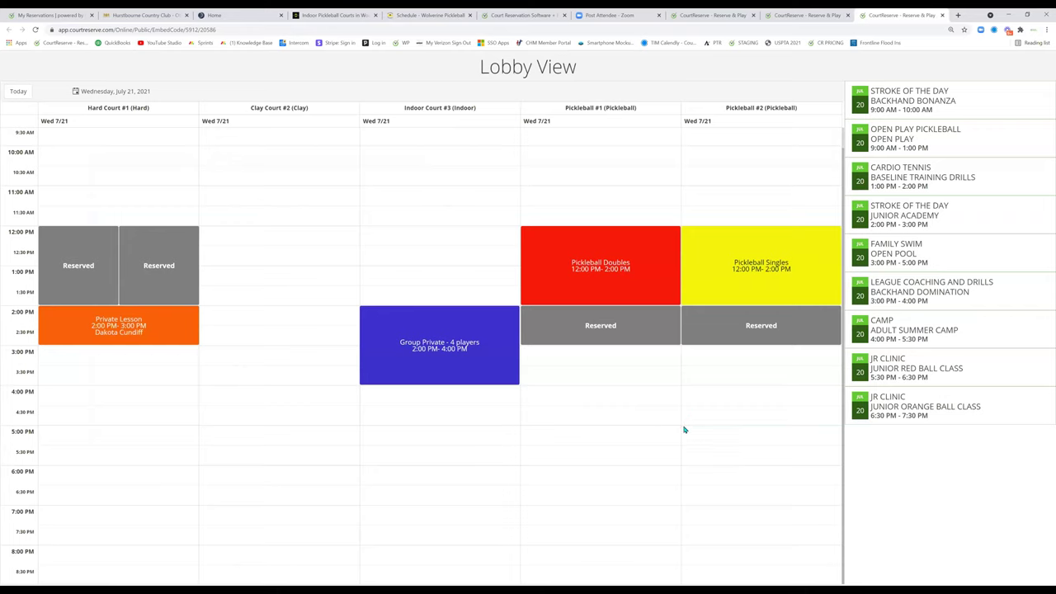
Highlight the Lobby View's web address and switch its court schedule to today before closing the display.
left_click(191, 30)
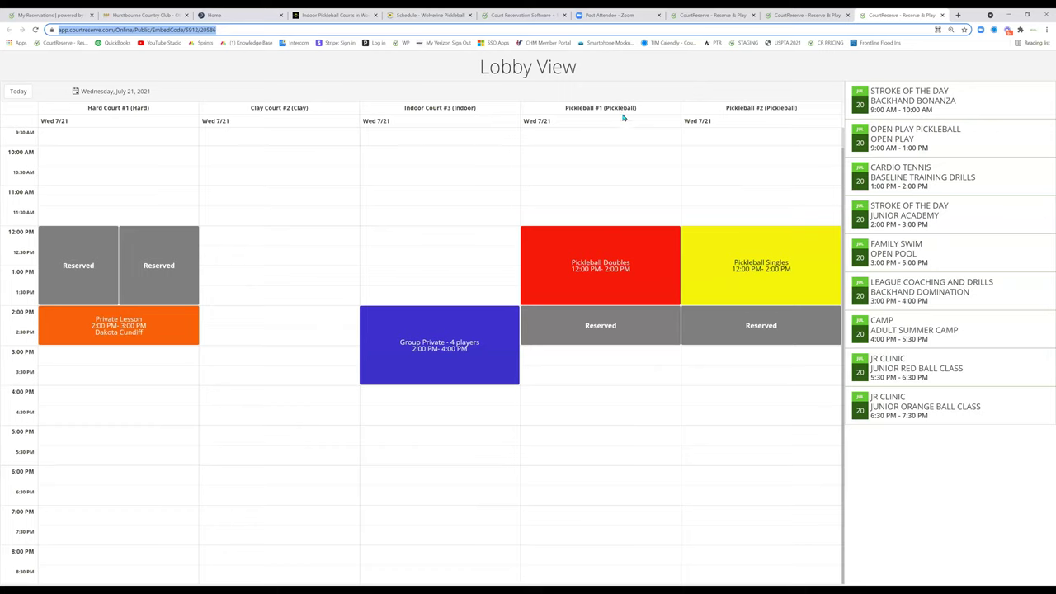
left_click(18, 93)
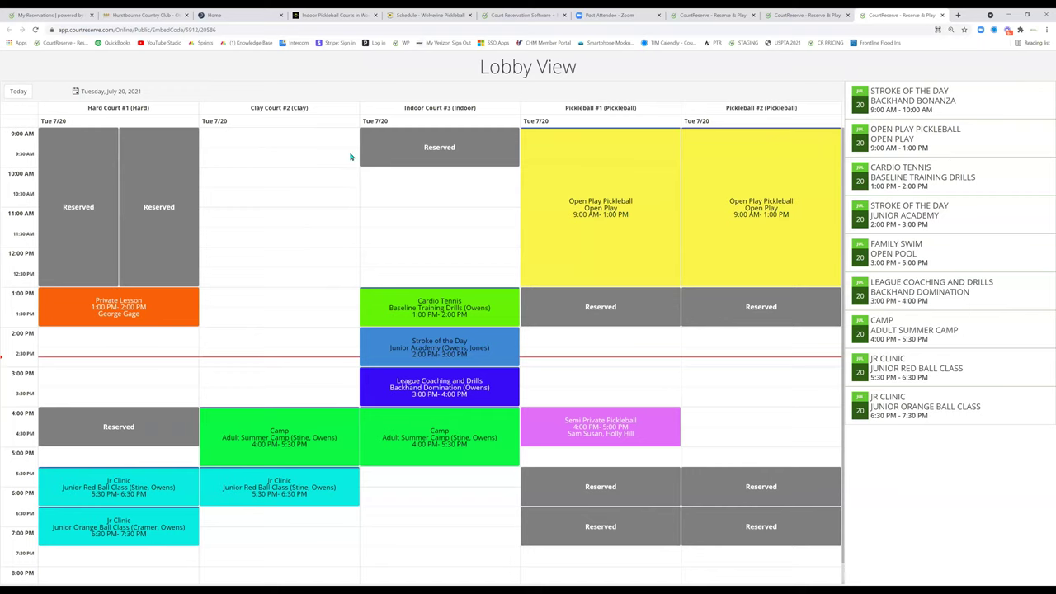
left_click(942, 15)
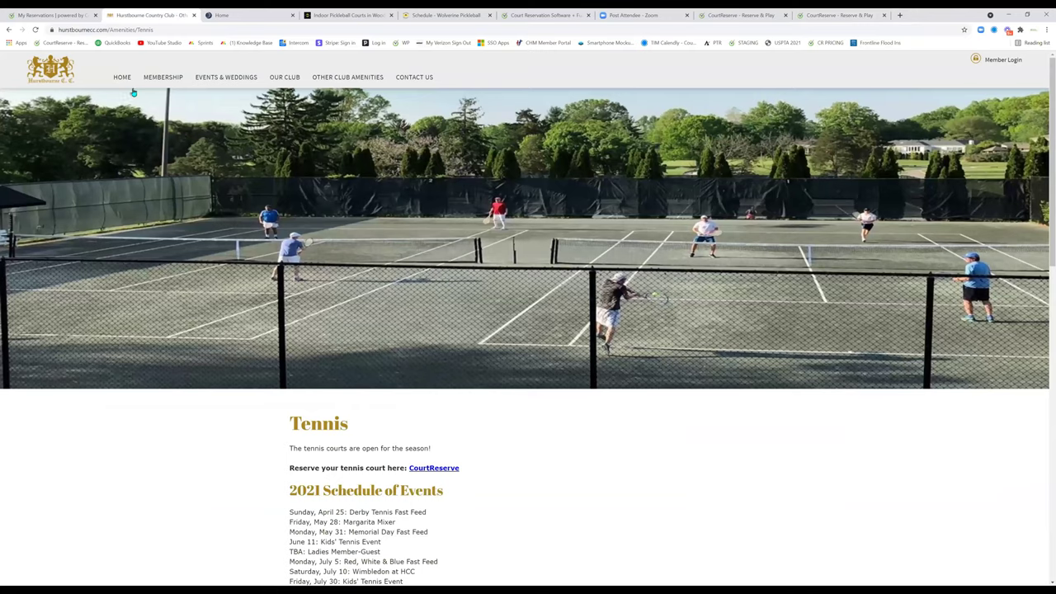
Follow the CourtReserve link on Hurstbourne Country Club's Tennis page, look over the club's member portal and close it.
left_click(142, 15)
scroll(433, 262, "down", 3)
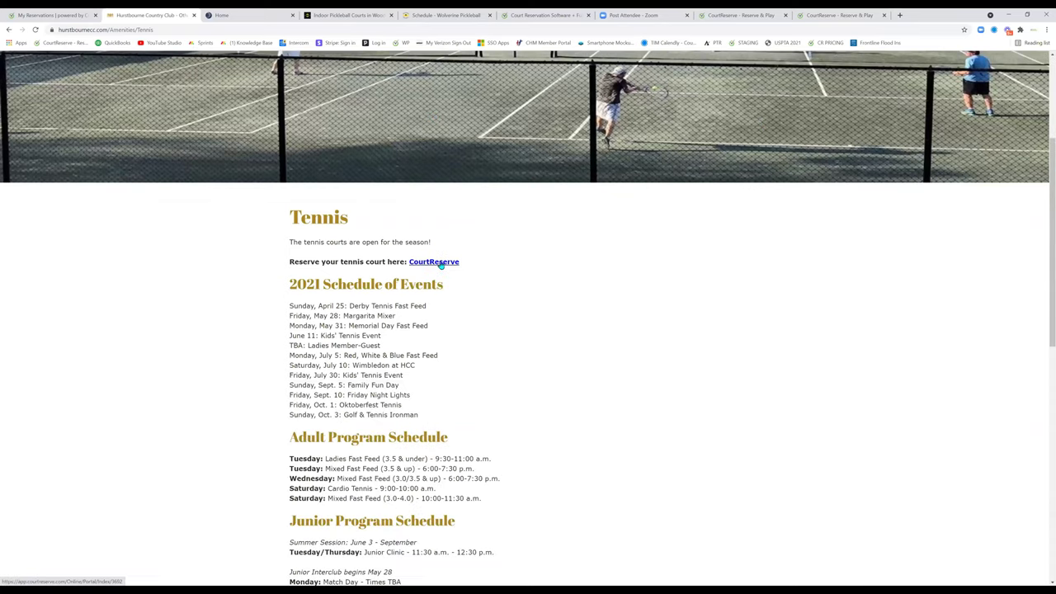
left_click(441, 260)
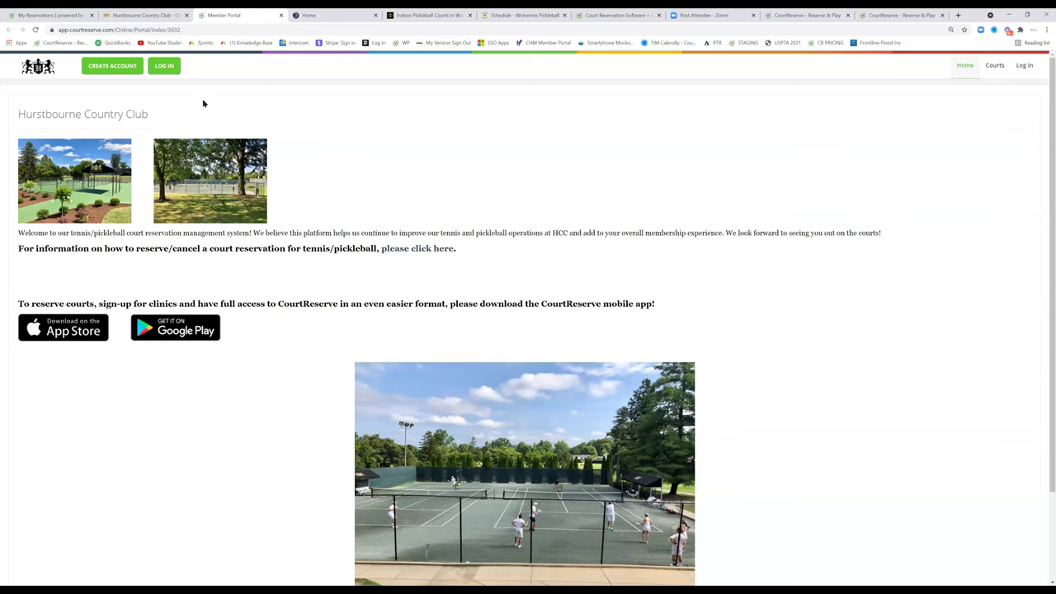
scroll(231, 321, "down", 2)
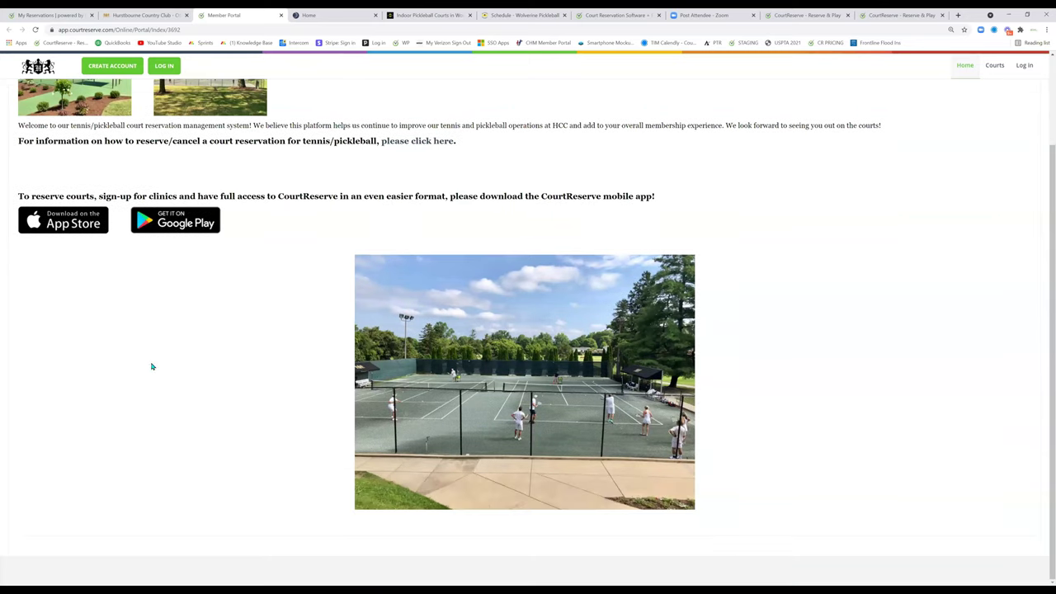
scroll(283, 236, "up", 2)
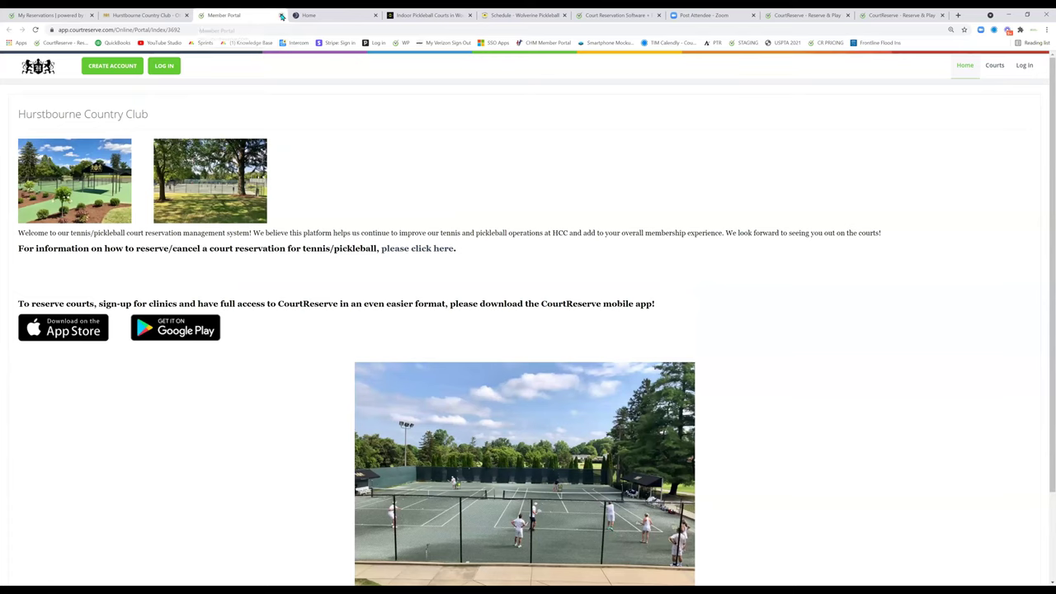
middle_click(238, 14)
On the USTA National Campus site, follow the tennis court booking link to its member portal, then close the portal.
left_click(239, 14)
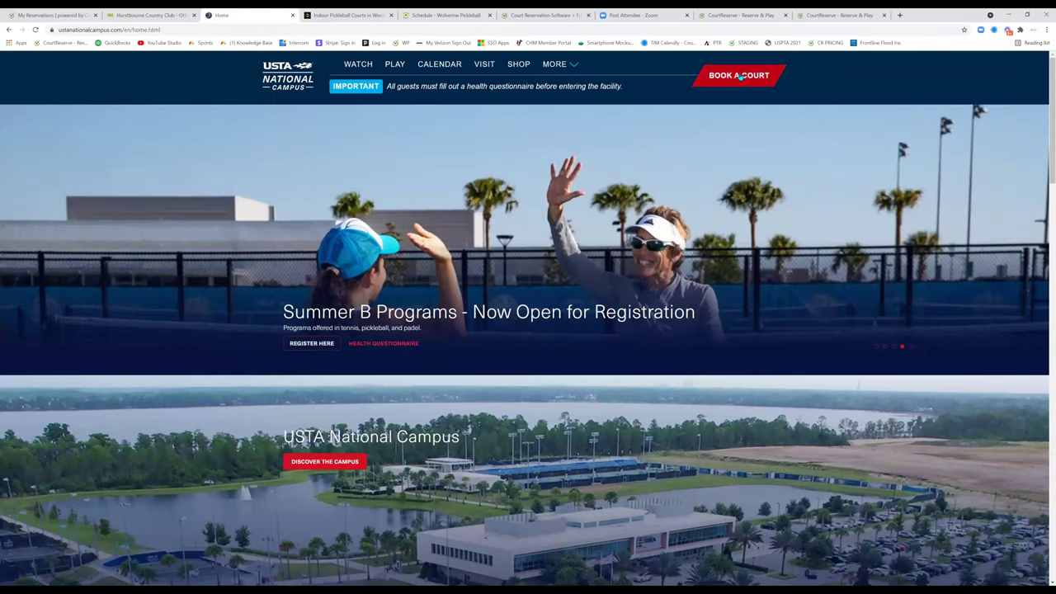
left_click(739, 75)
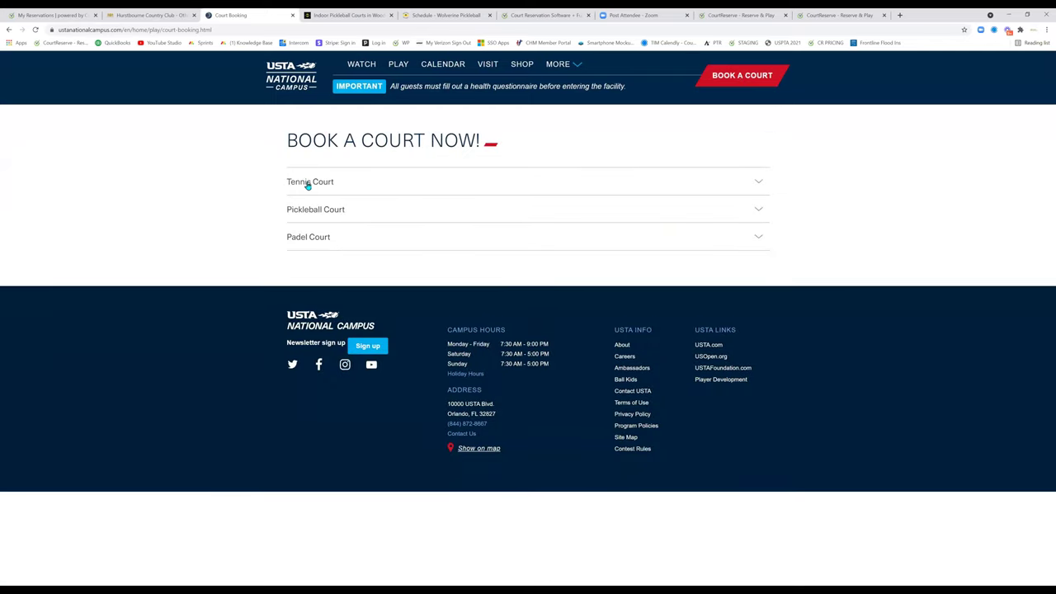
left_click(307, 182)
left_click(323, 267)
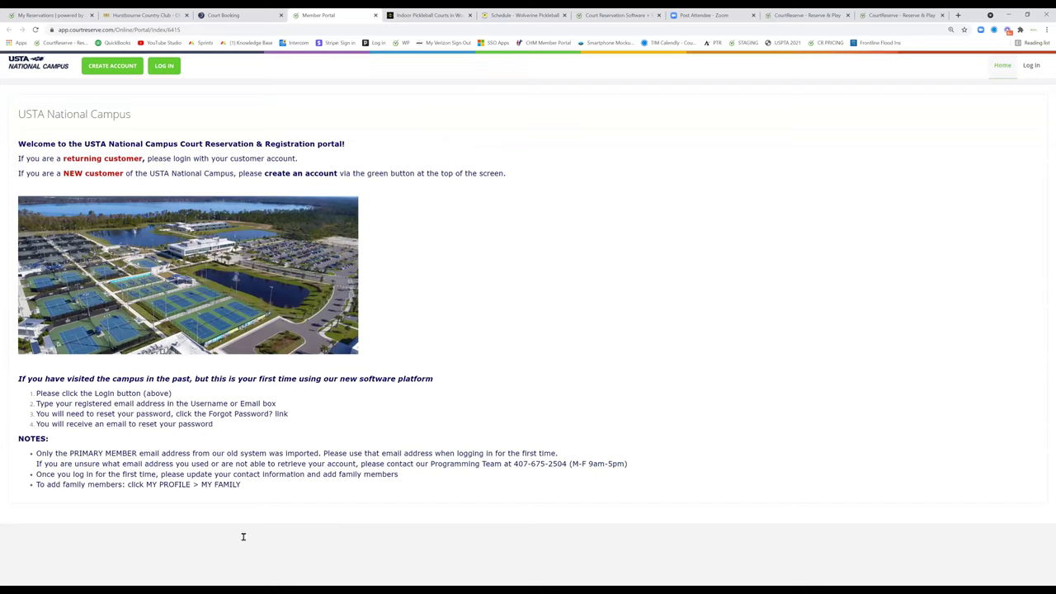
left_click(376, 15)
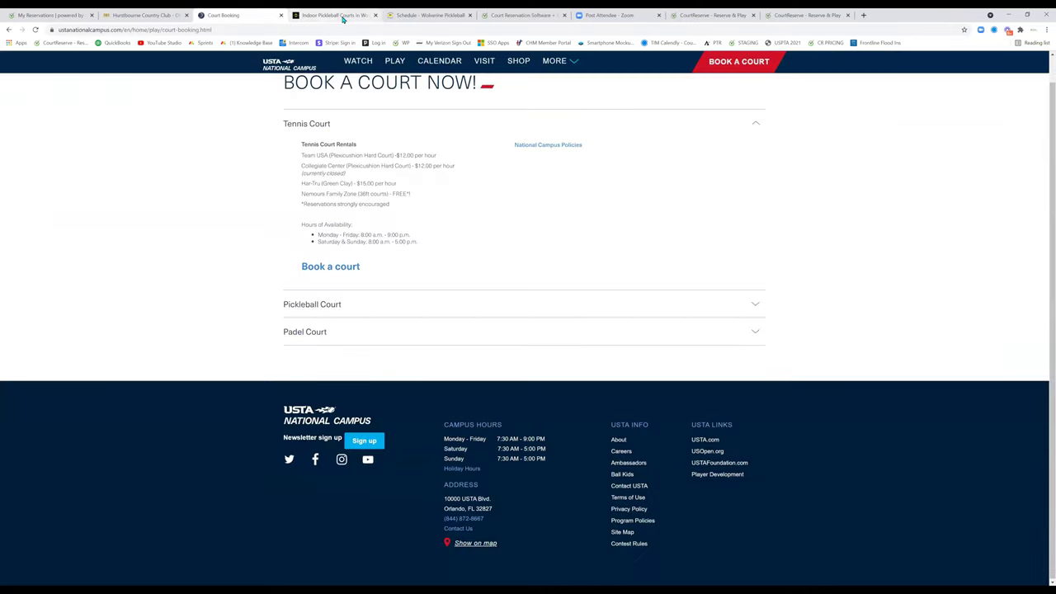
Open the account creation form from The Kitchen's pickleball website, review it down to the disclosures and close it.
left_click(338, 15)
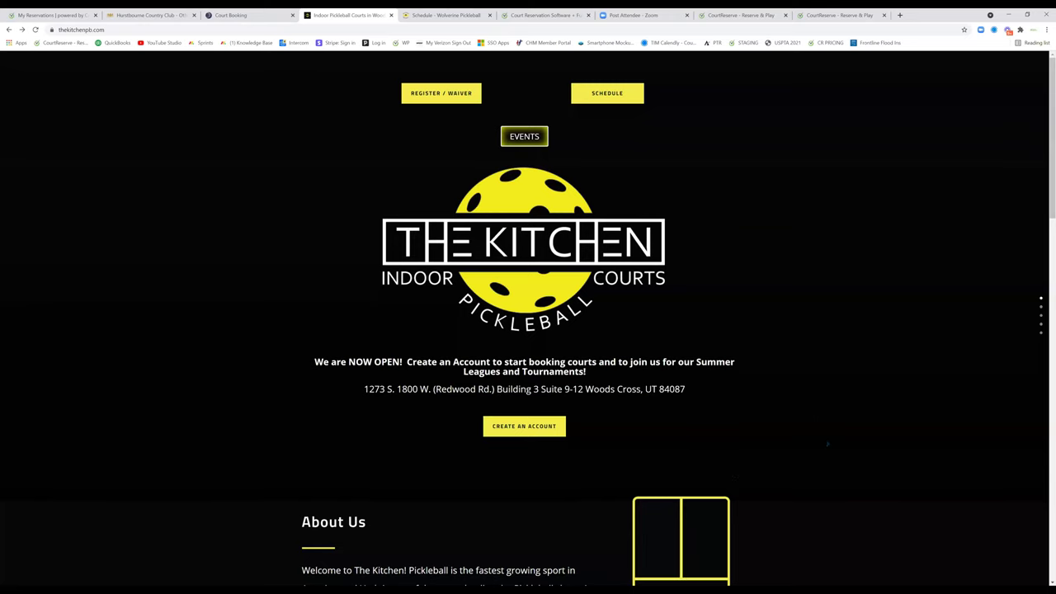
scroll(783, 433, "down", 2)
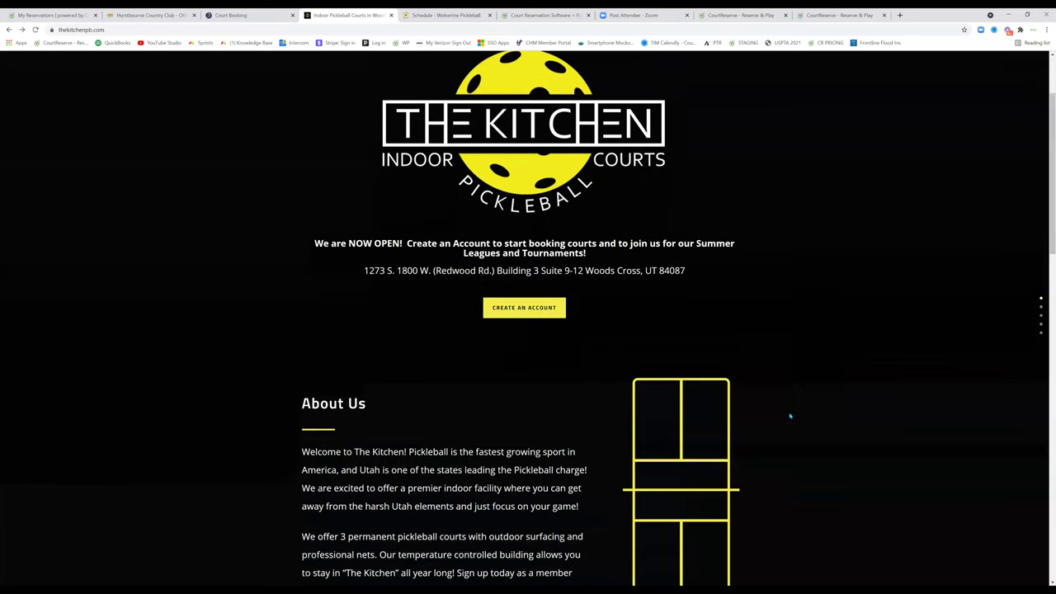
left_click(522, 303)
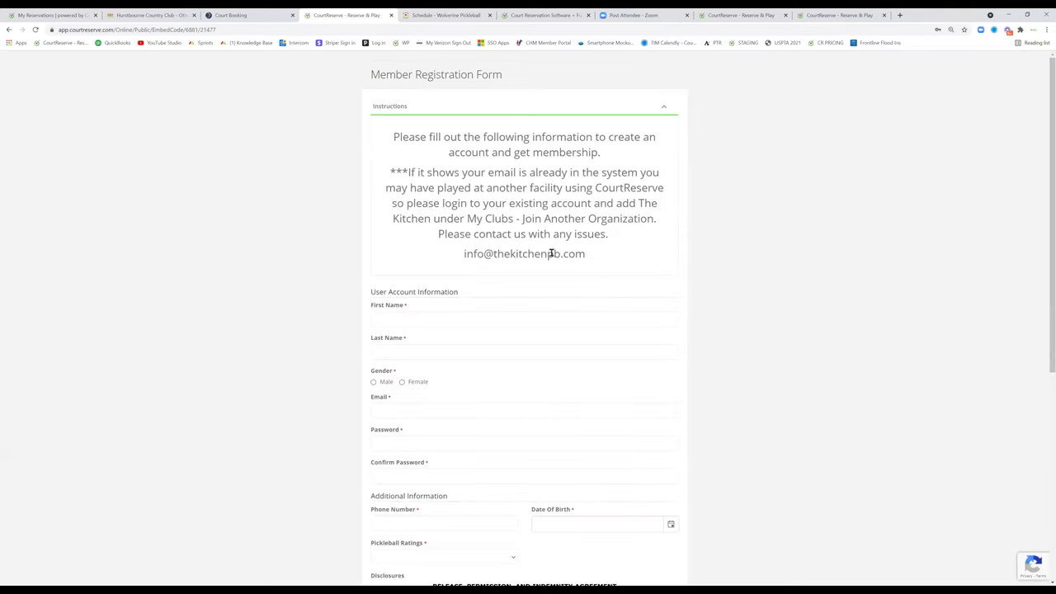
scroll(552, 253, "down", 1)
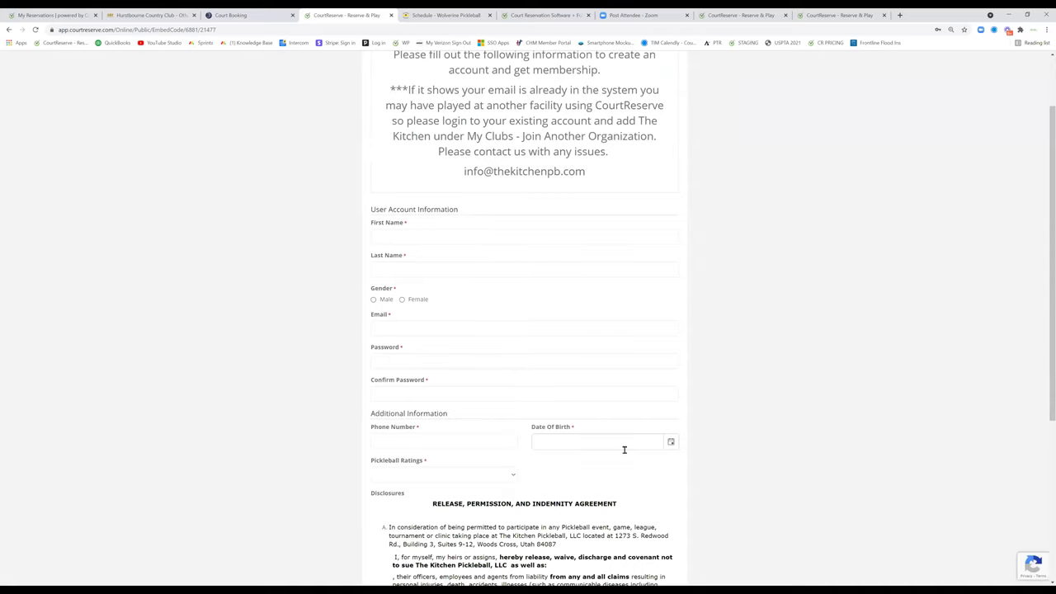
scroll(625, 451, "down", 1)
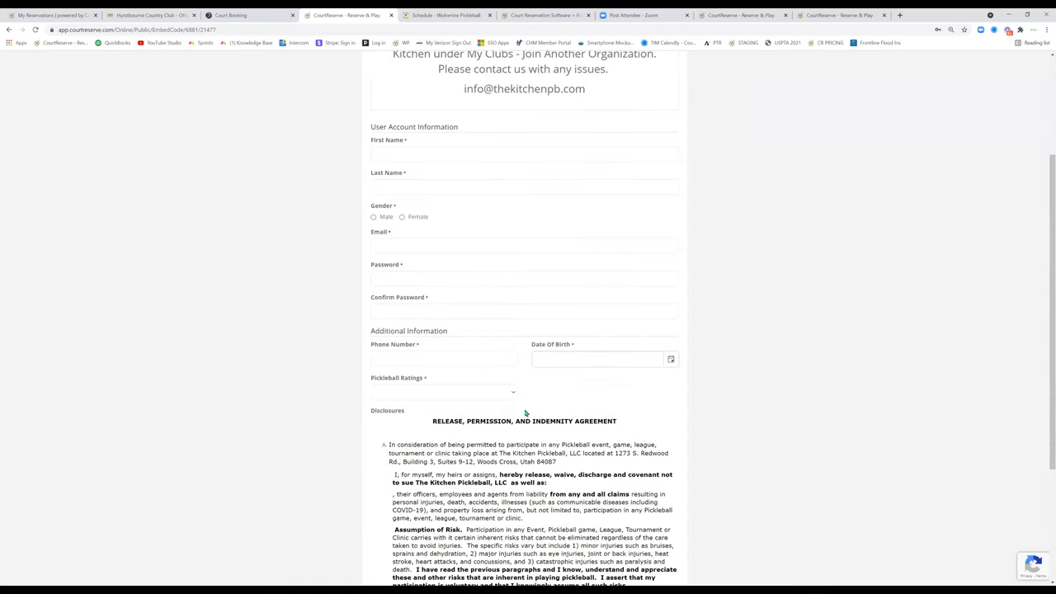
scroll(460, 318, "down", 2)
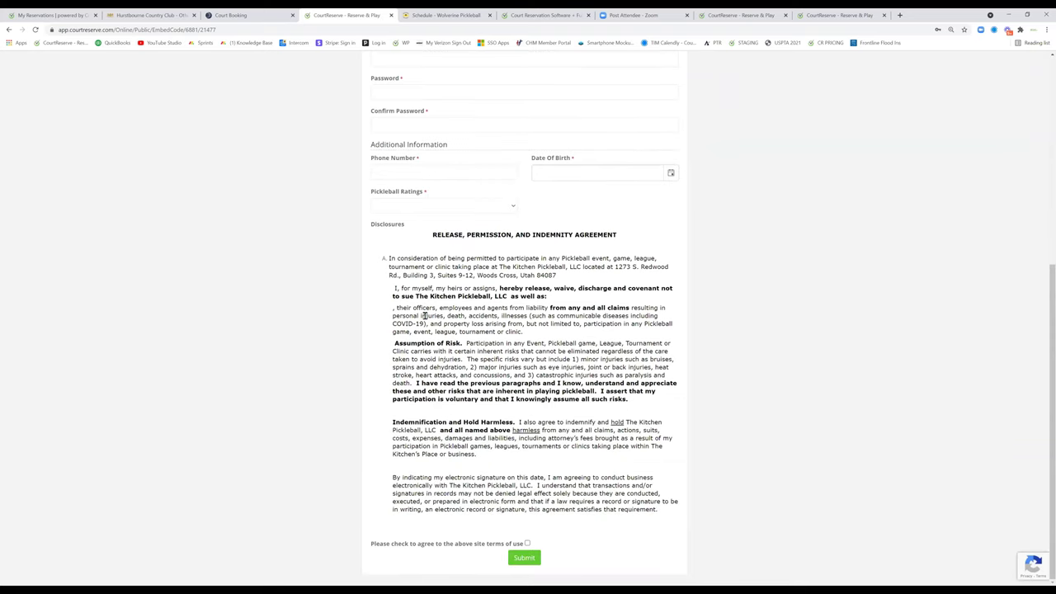
left_click(391, 15)
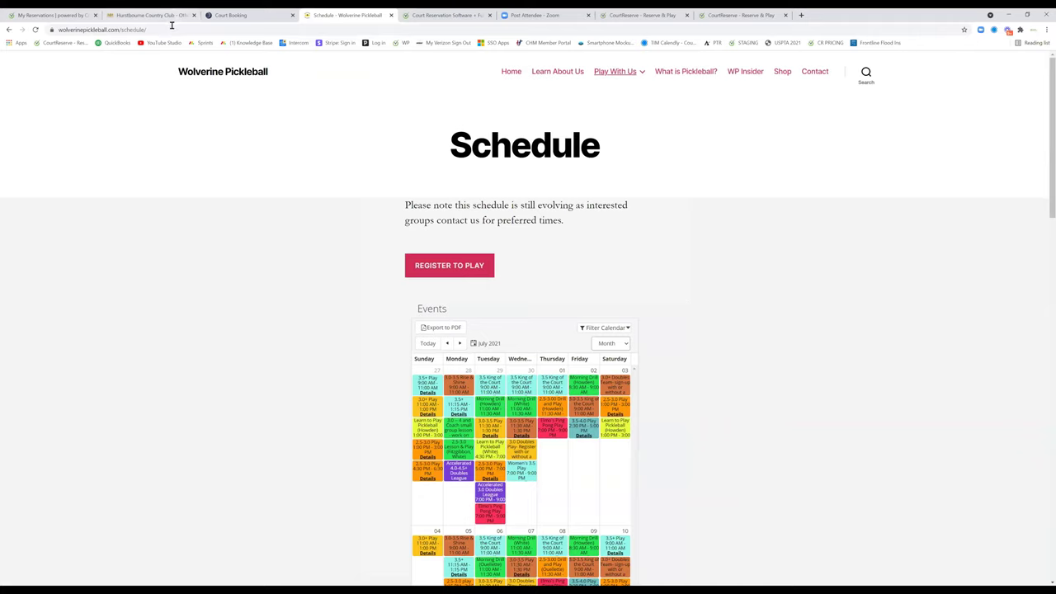
Highlight the Wolverine Pickleball schedule page's address and view its embedded events calendar before closing the page.
left_click_drag(147, 29, 45, 27)
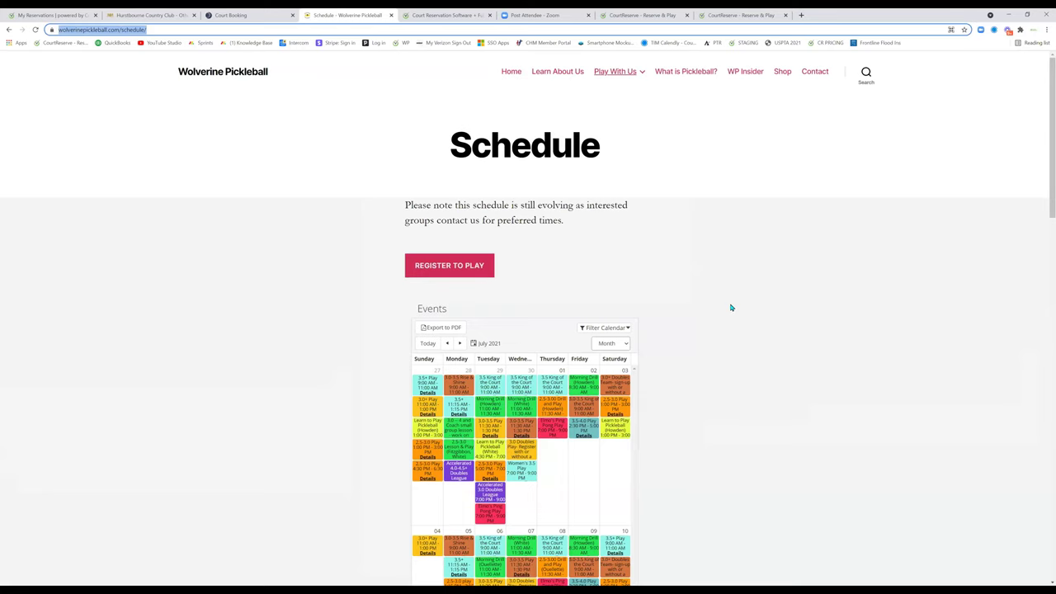
scroll(709, 311, "down", 3)
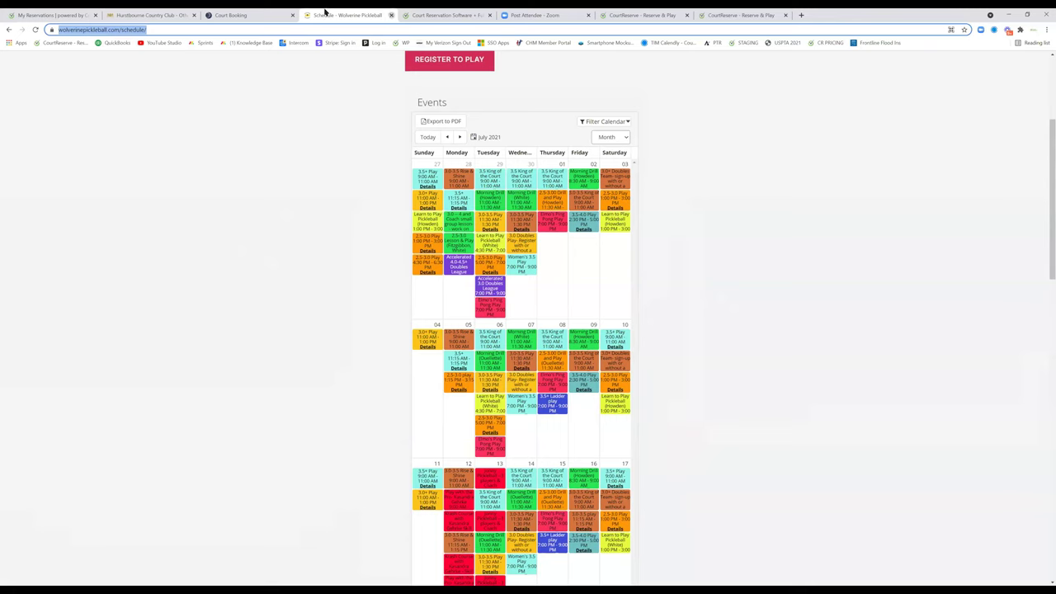
left_click(391, 14)
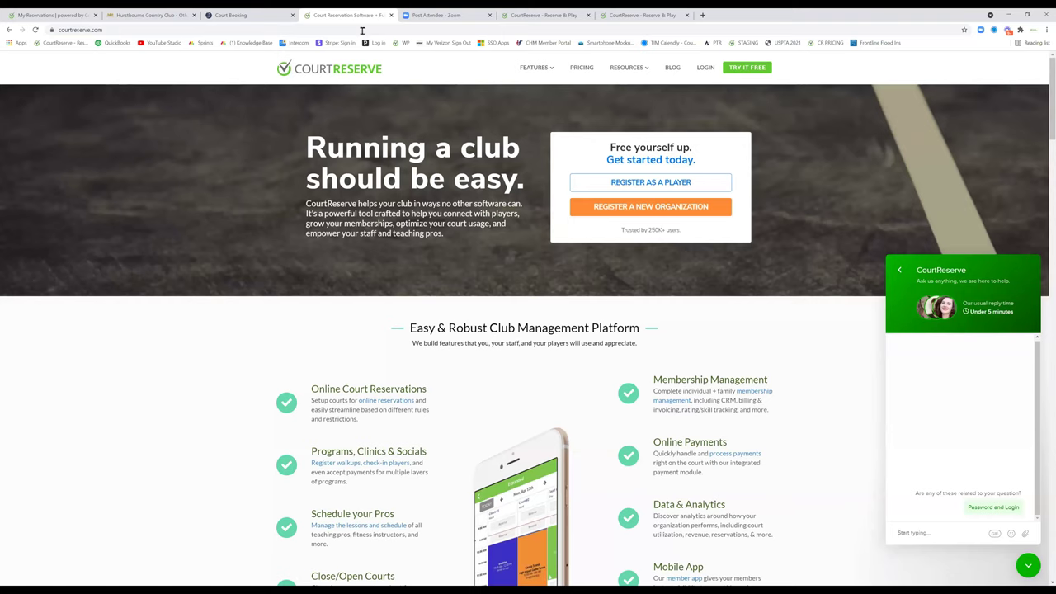
Switch to the member portal's My Reservations page and on to the admin panel's Lobby View widget details.
left_click(150, 15)
left_click(57, 14)
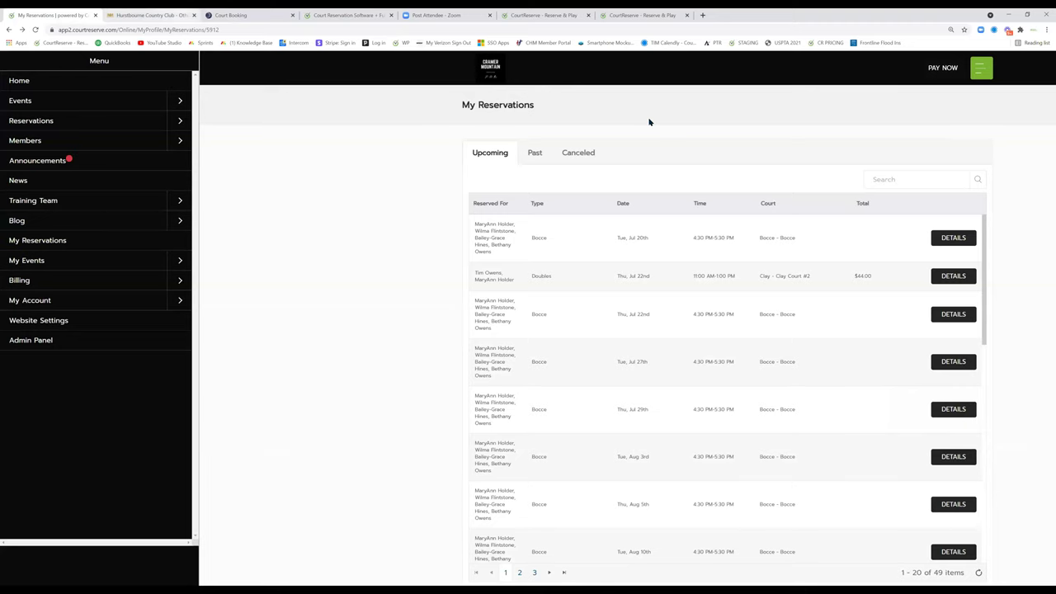
key("ctrl+shift+Tab")
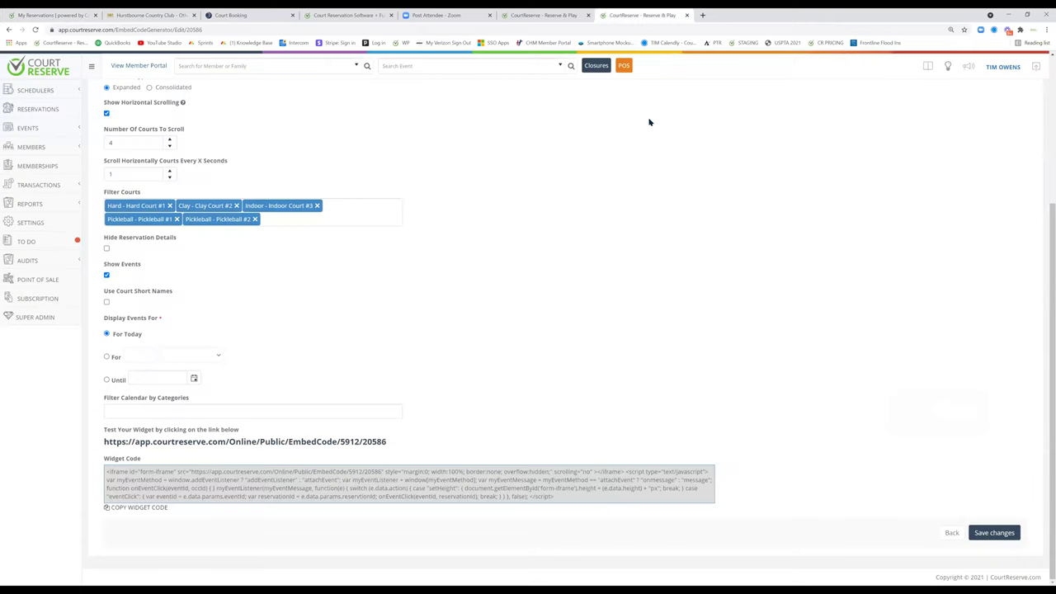
Open the CourtReserve Idea Board from the admin panel, look through the current ideas and return to the widget details.
left_click(948, 72)
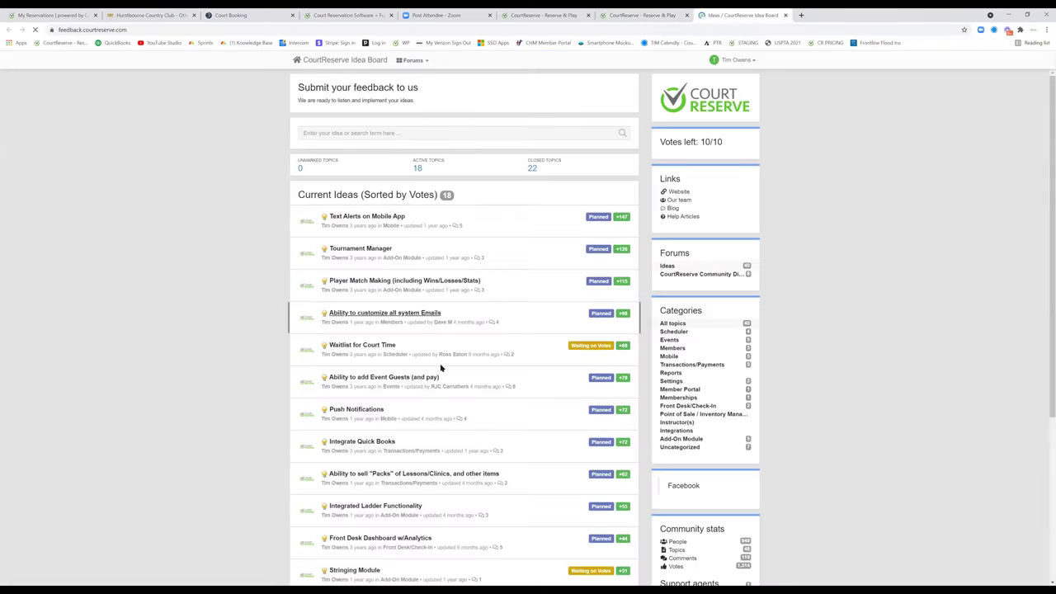
scroll(442, 363, "down", 1)
scroll(442, 363, "down", 2)
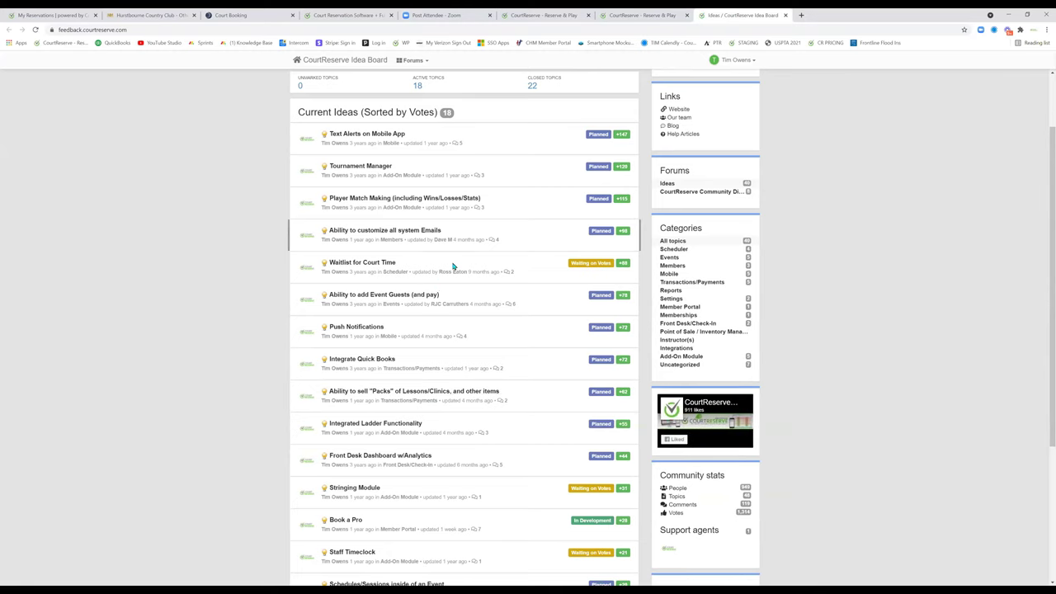
scroll(454, 264, "down", 5)
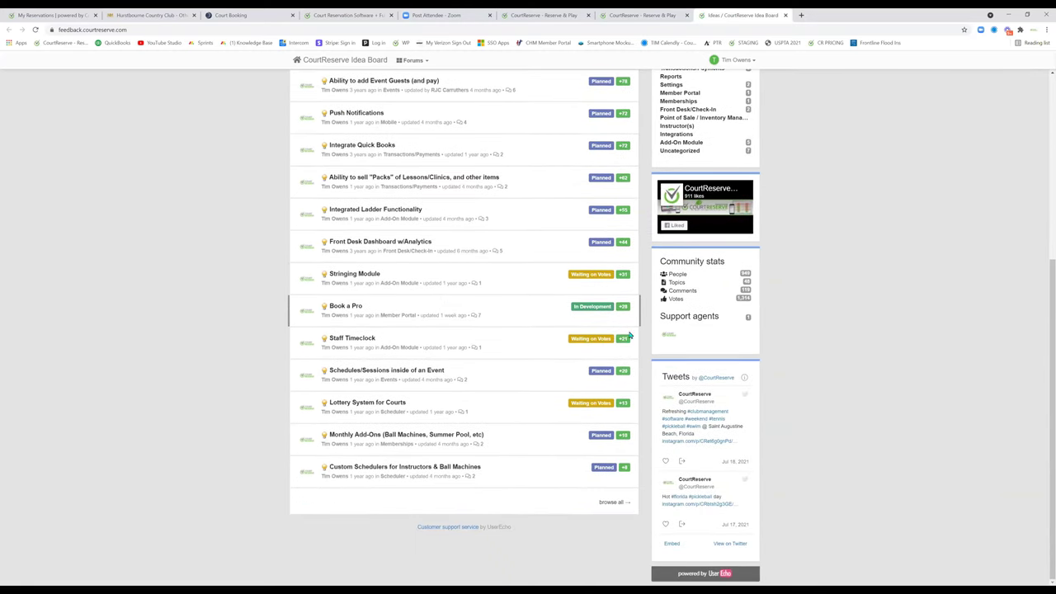
scroll(446, 298, "up", 1)
scroll(462, 299, "up", 6)
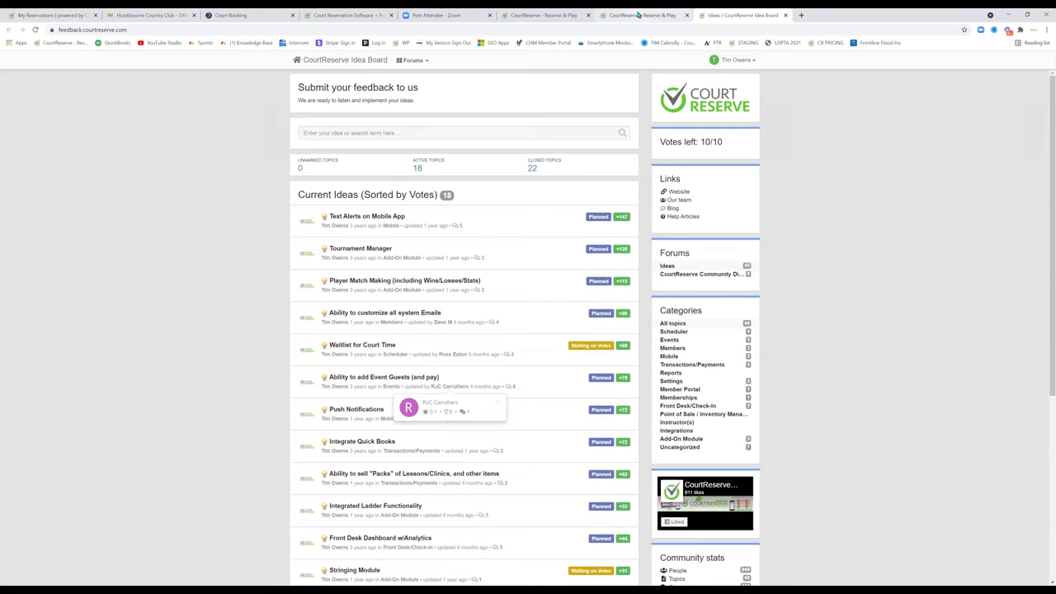
left_click(638, 14)
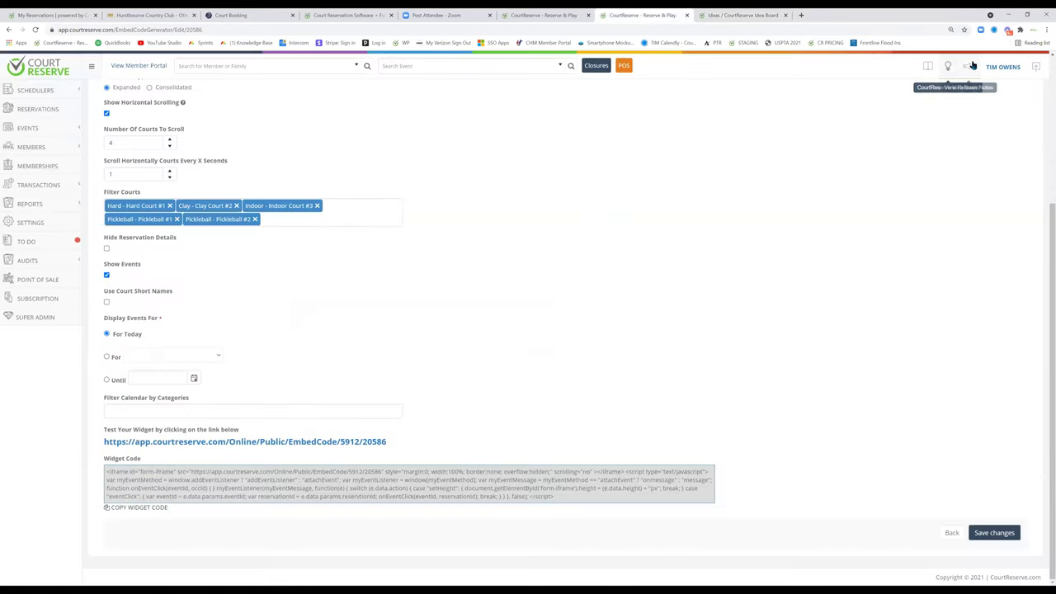